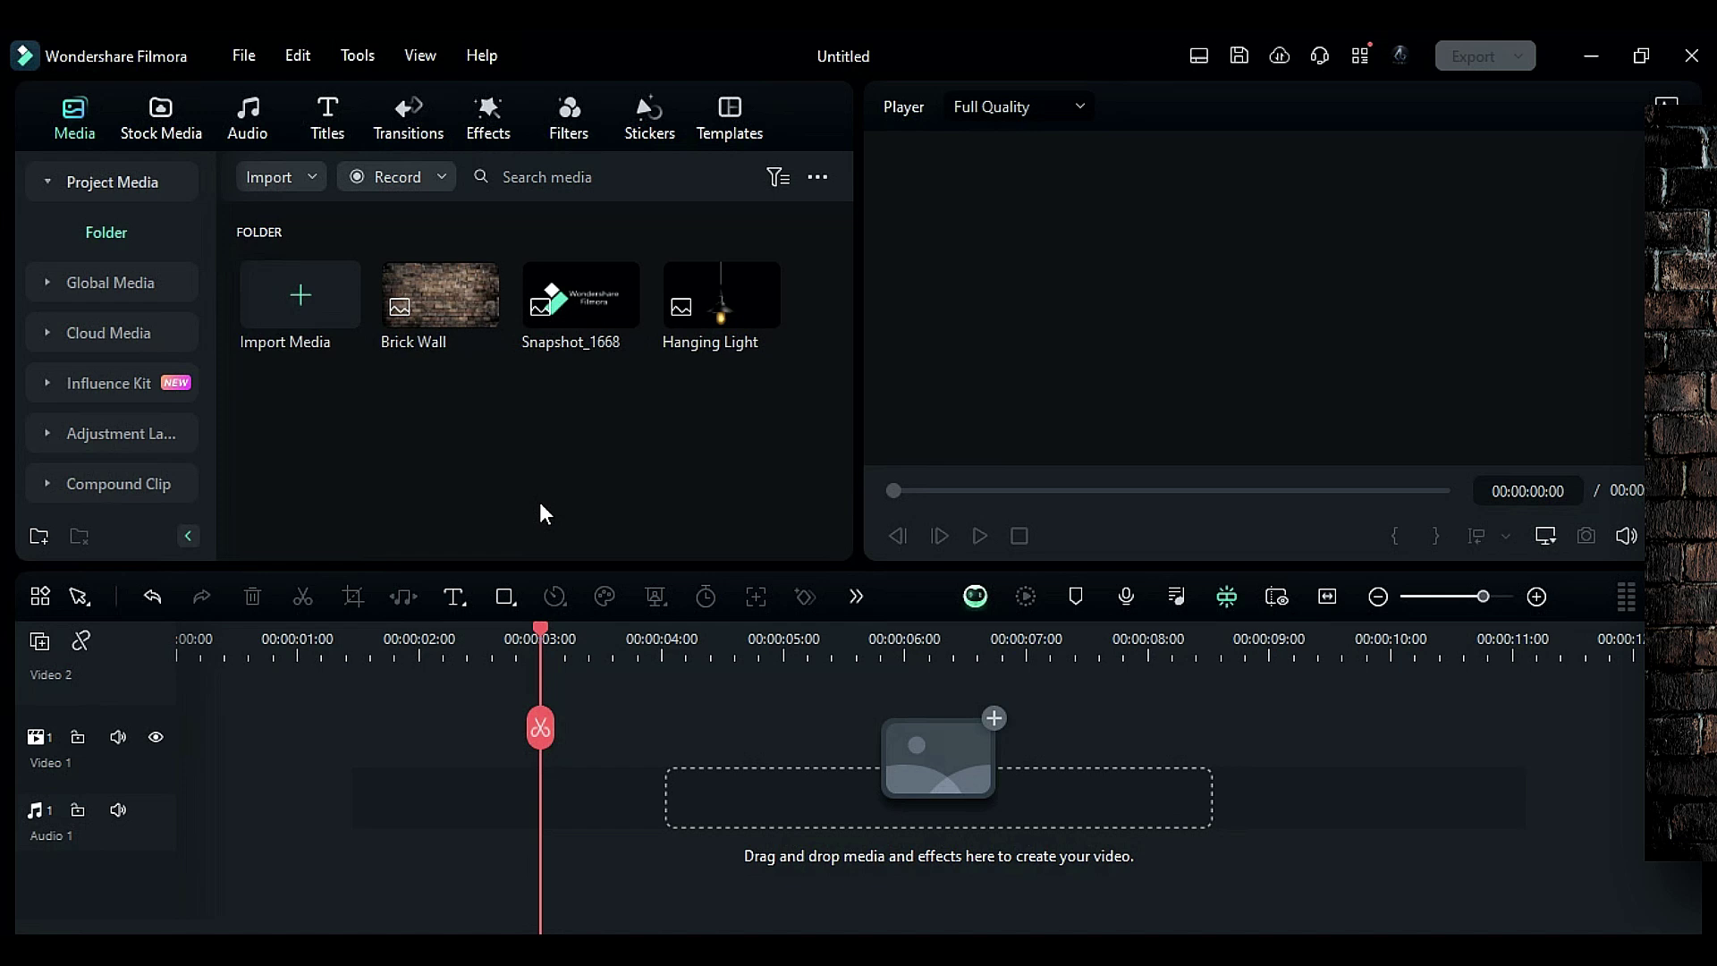
# Place the Brick Wall image at the start of the Video 1 track and extend the clip to 10 seconds.
pyautogui.moveTo(457, 287); pyautogui.dragTo(184, 767)
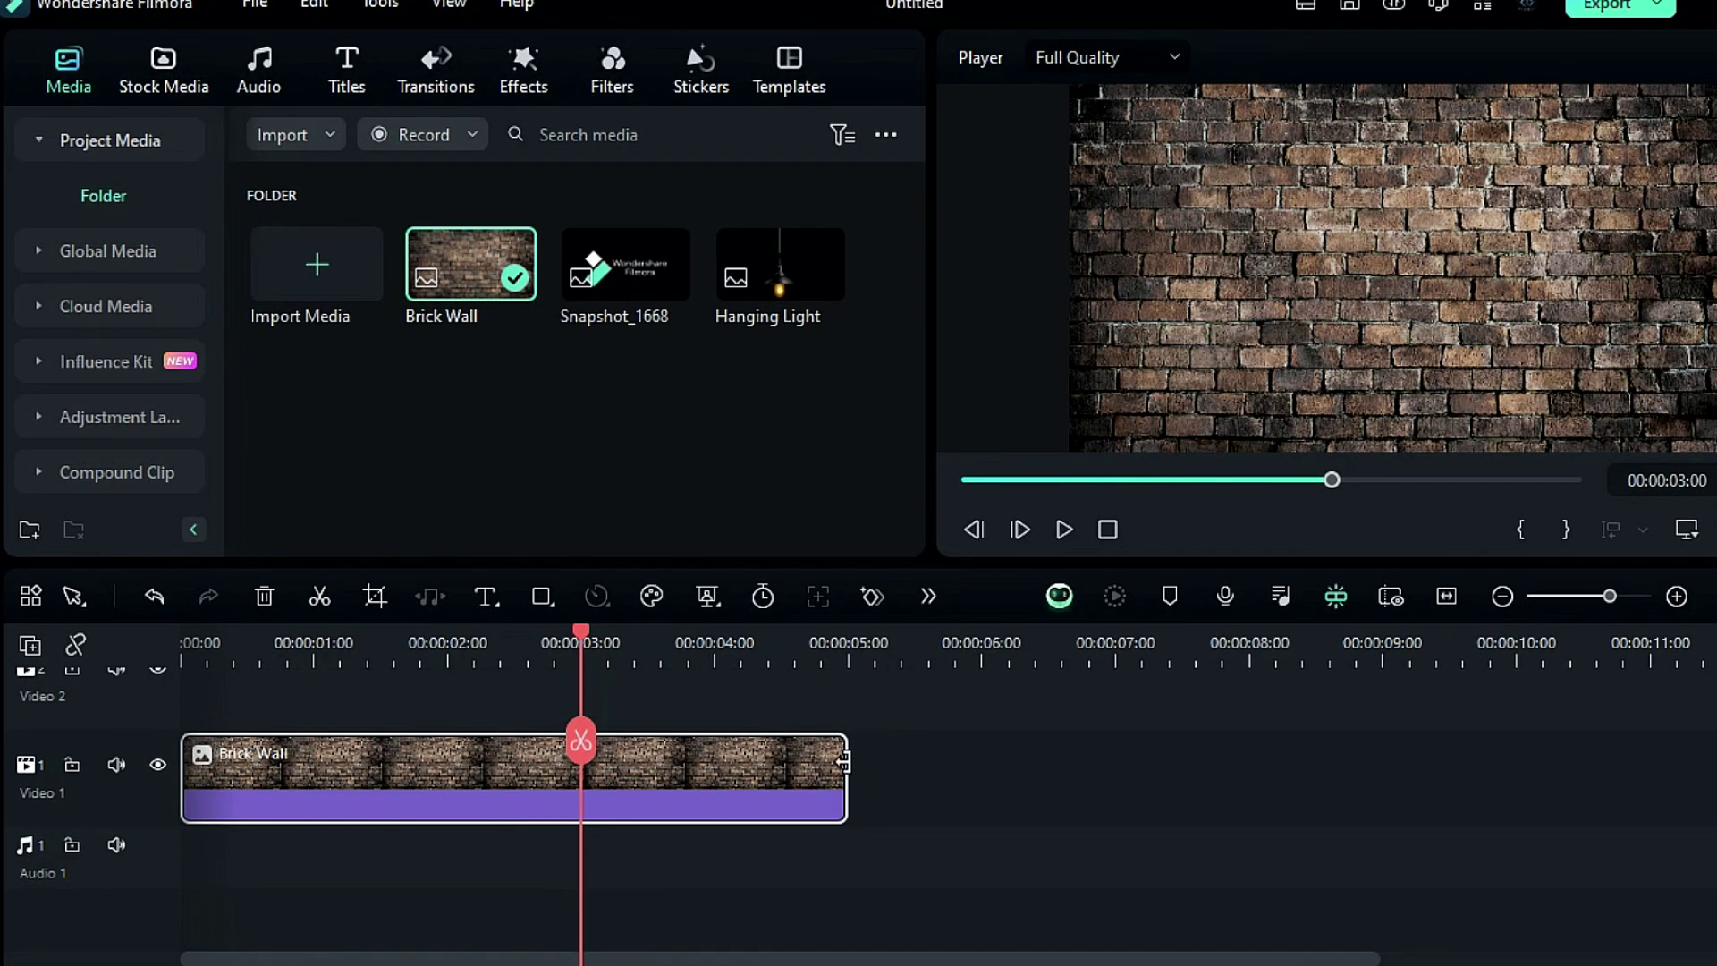
pyautogui.moveTo(843, 761); pyautogui.dragTo(1512, 738)
# Darken the Brick Wall clip on Video 1 with exposure -91, brightness -20 and contrast 10.
pyautogui.doubleClick(1270, 789)
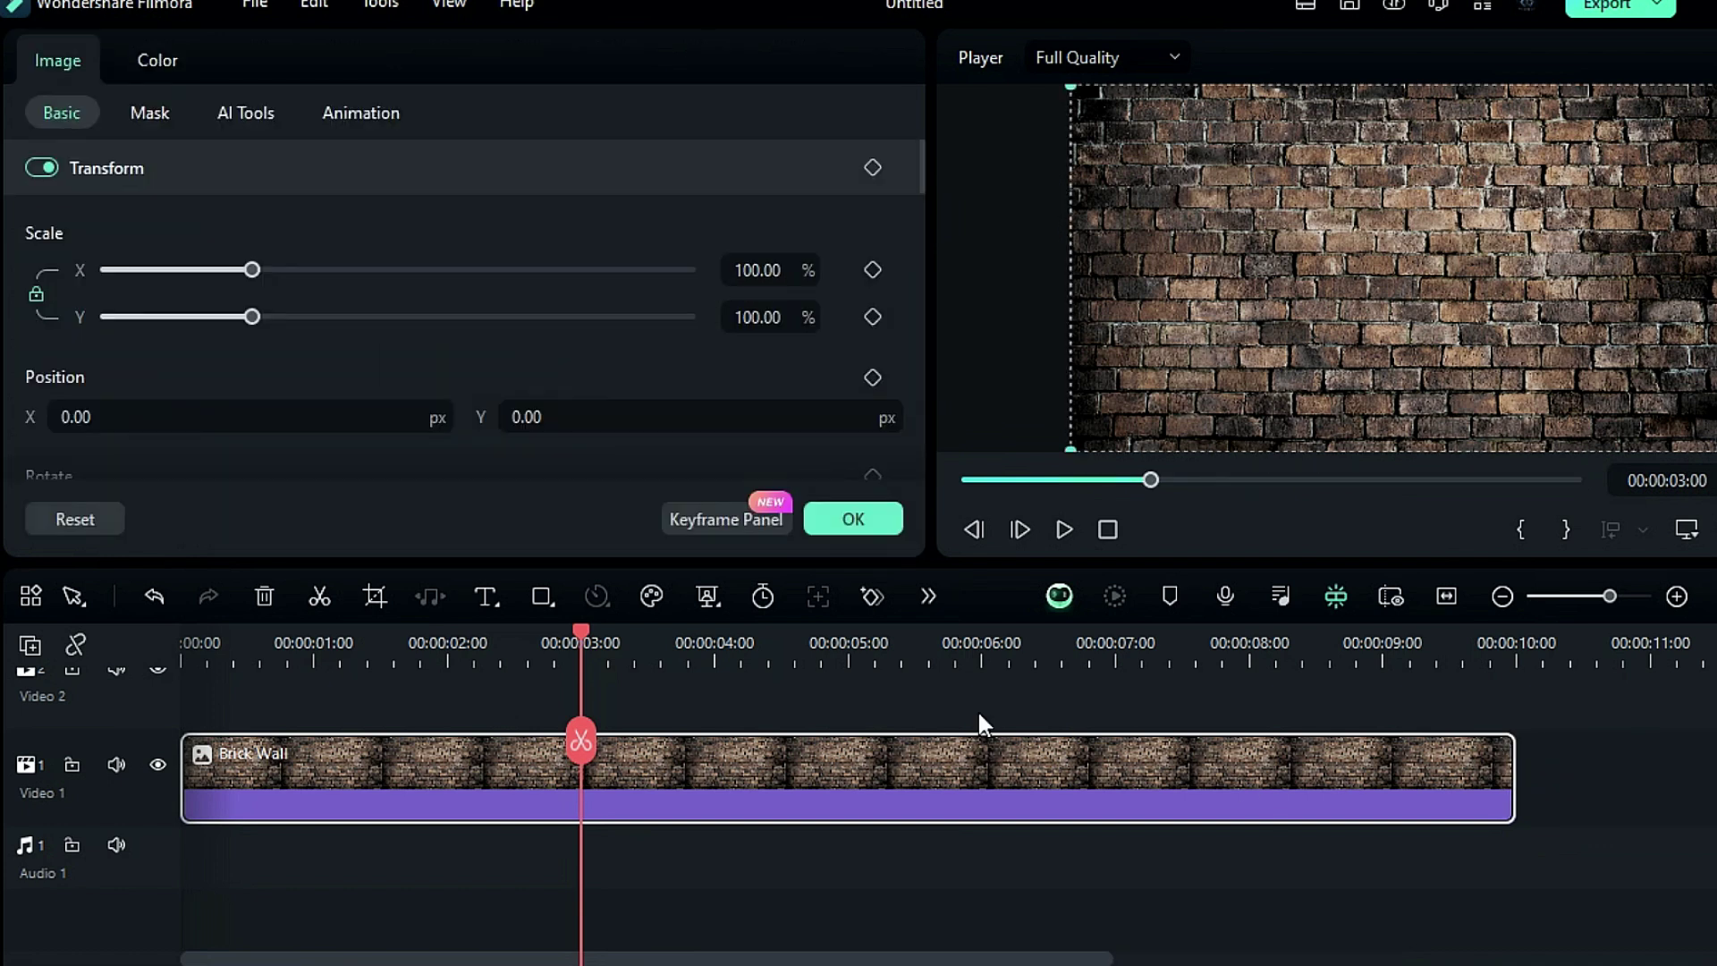
pyautogui.click(157, 60)
pyautogui.scroll(-5, 251, 408)
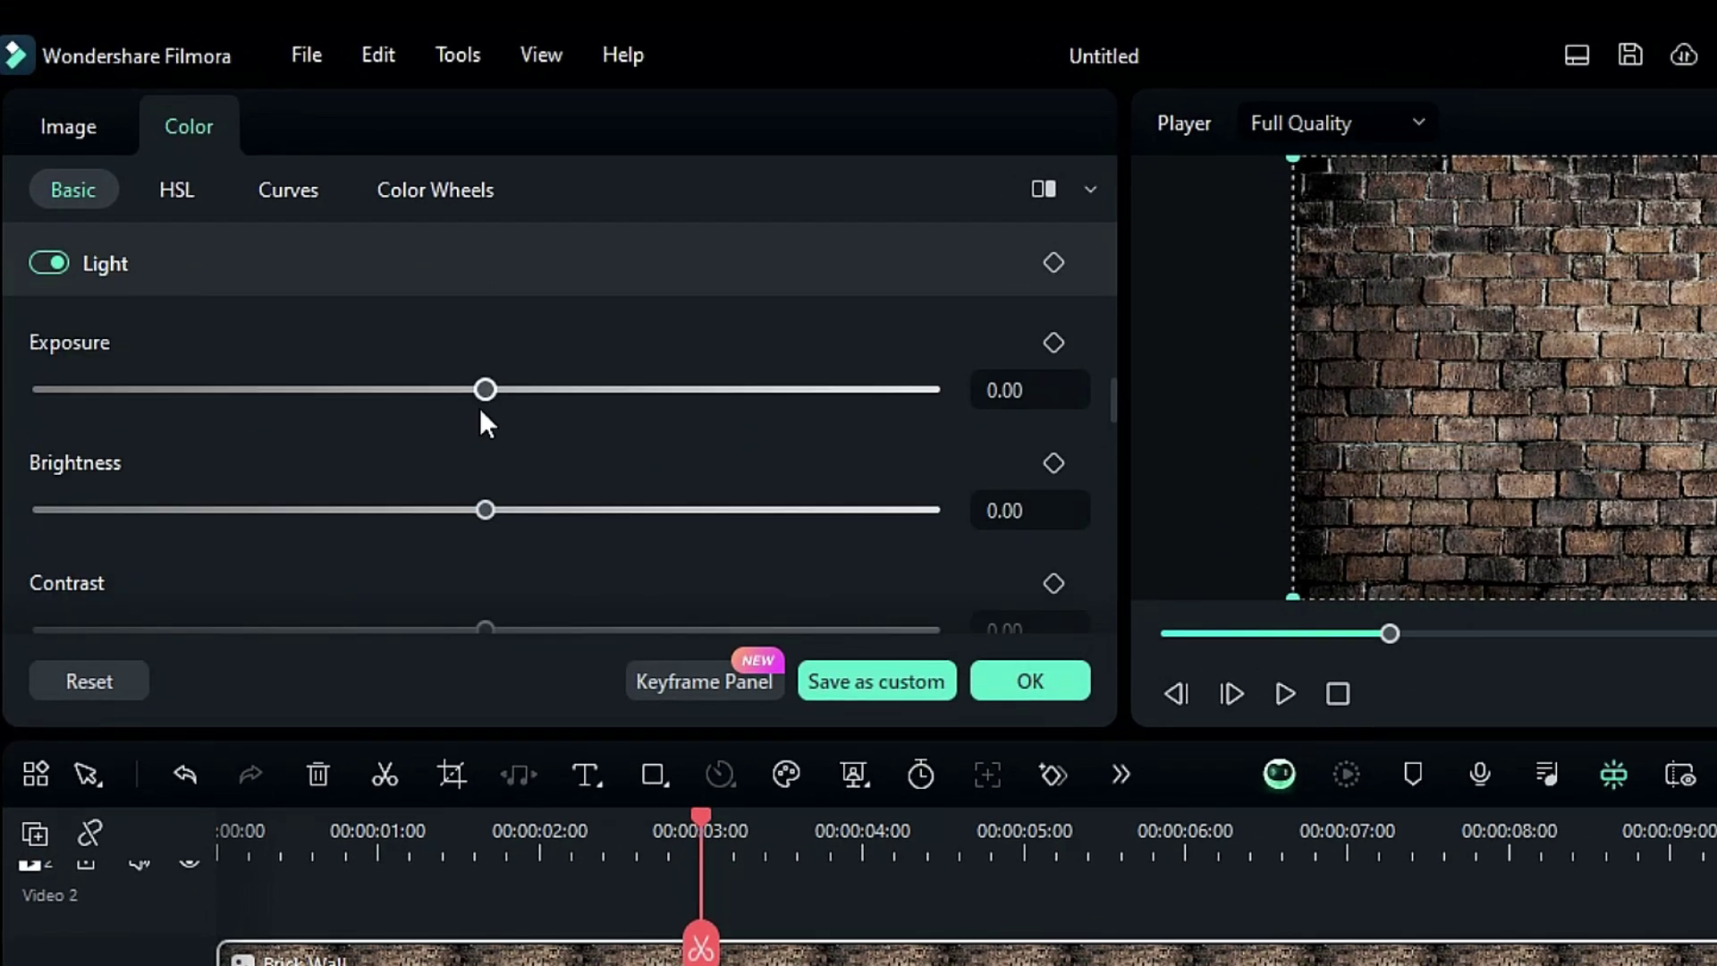
pyautogui.moveTo(401, 285); pyautogui.dragTo(102, 284)
pyautogui.moveTo(476, 521); pyautogui.dragTo(399, 514)
pyautogui.scroll(-1, 478, 528)
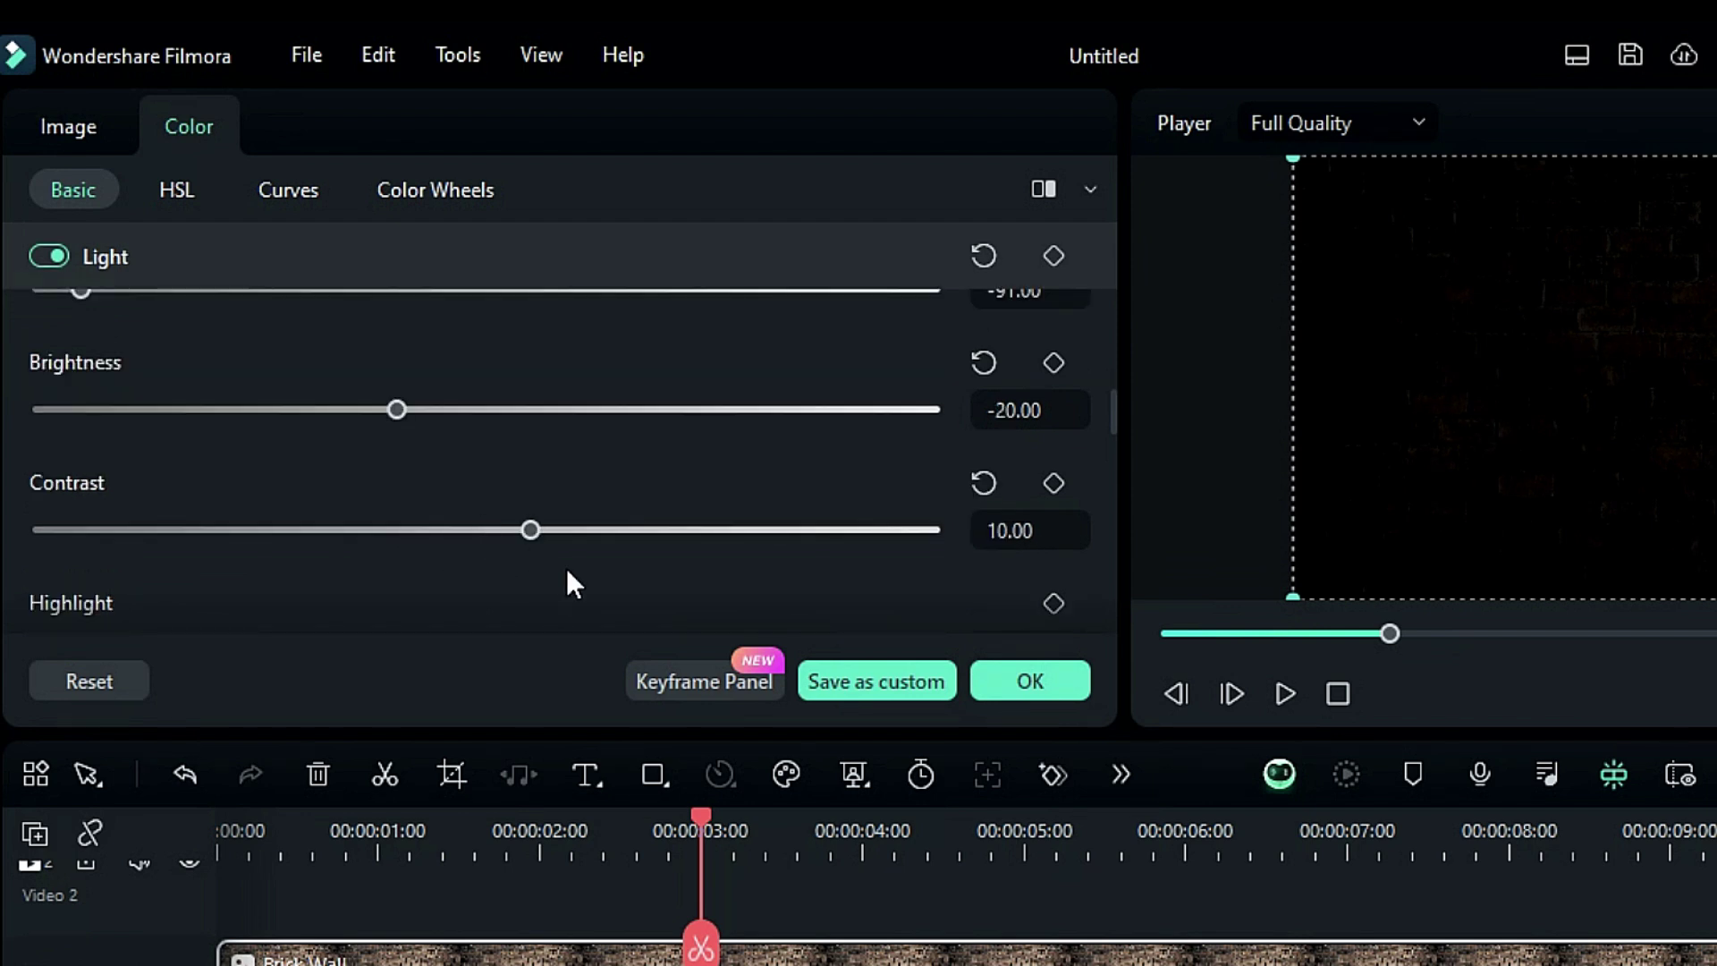
pyautogui.click(1019, 682)
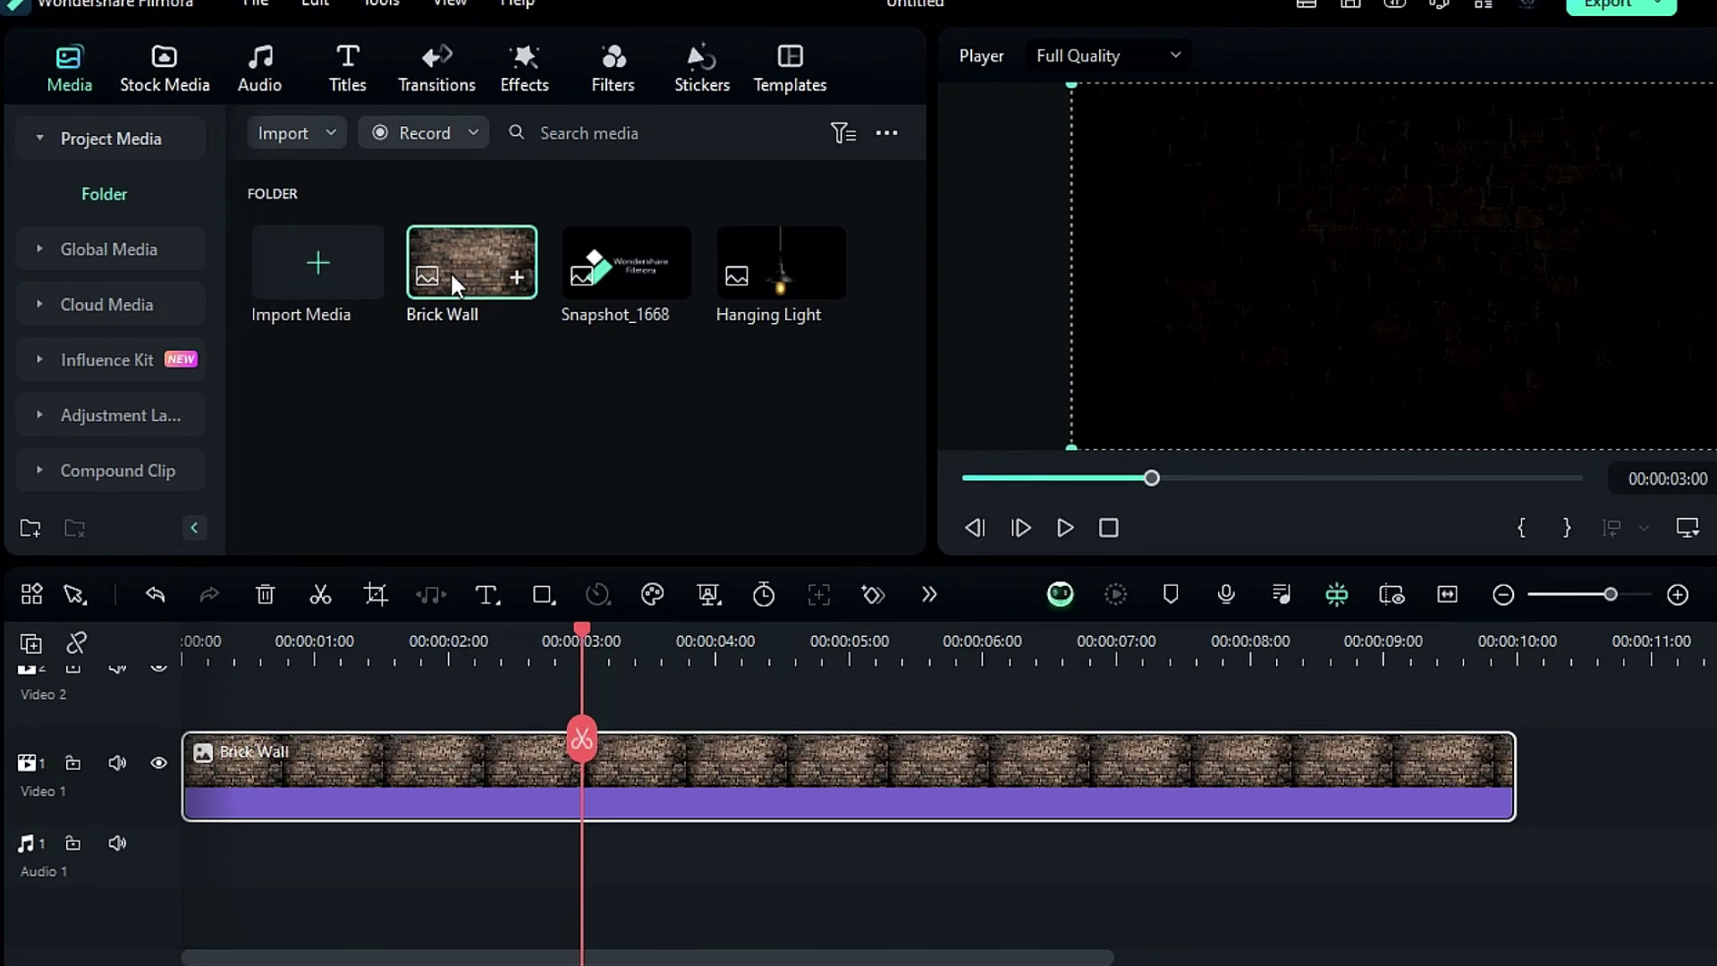
# Add a second Brick Wall clip at the start of the Video 2 track and extend it to 10 seconds.
pyautogui.moveTo(532, 349); pyautogui.dragTo(286, 868)
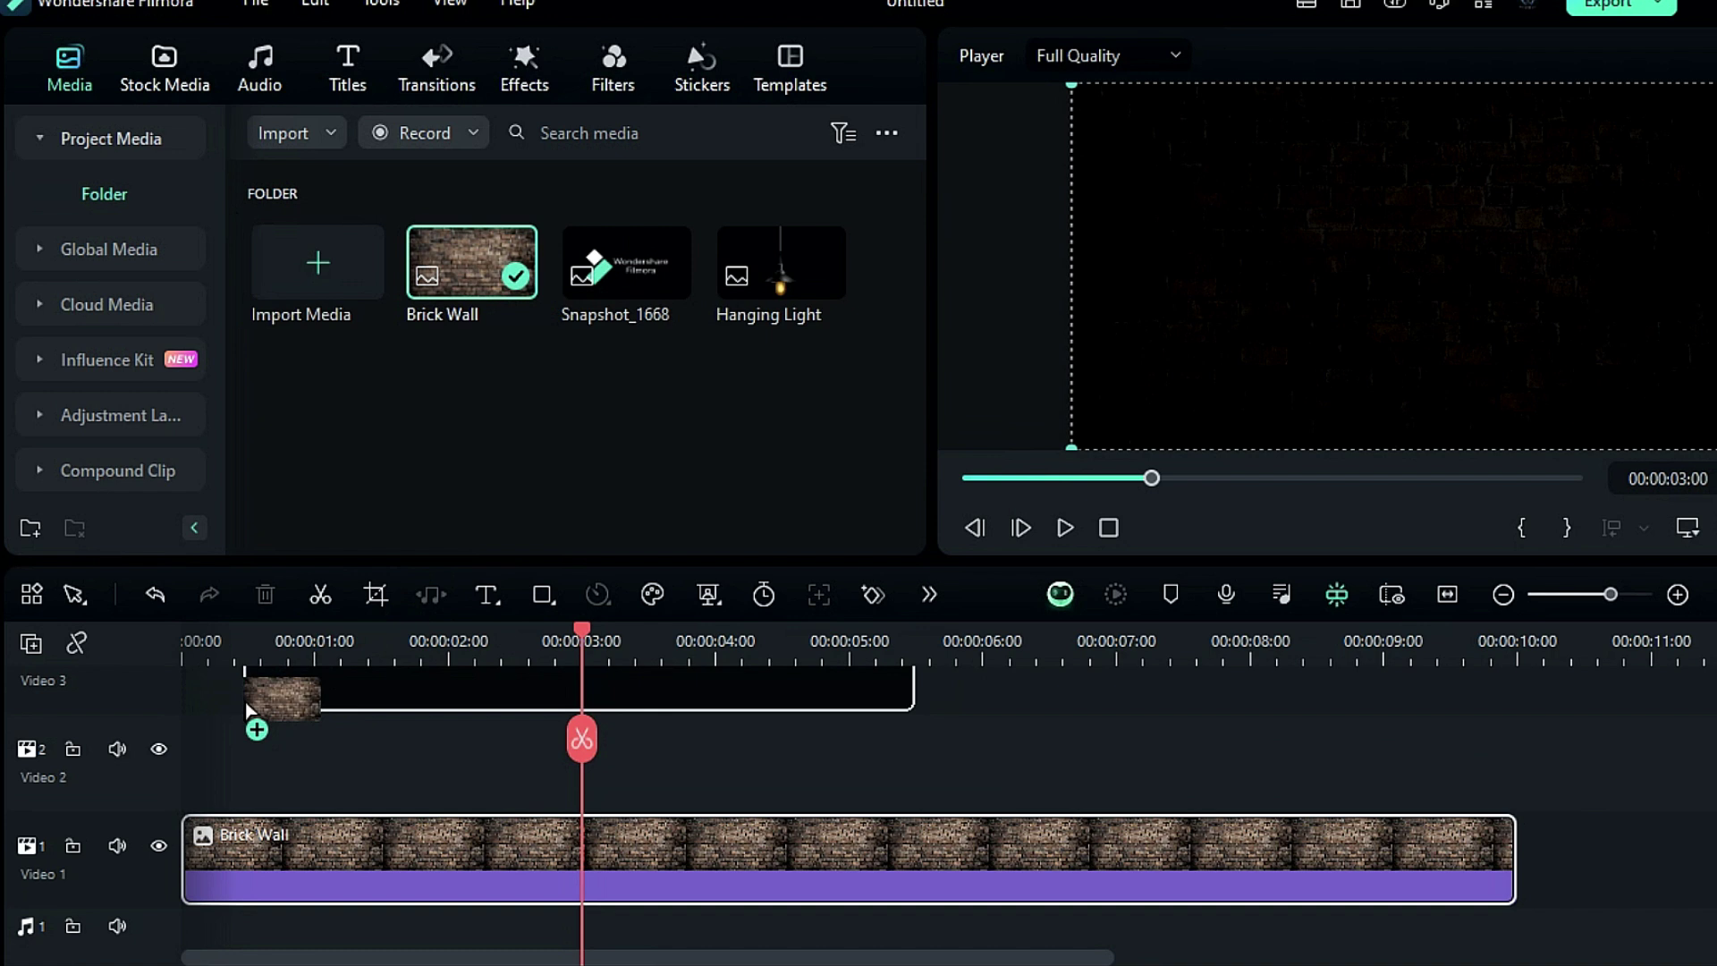
pyautogui.moveTo(248, 709); pyautogui.dragTo(191, 762)
pyautogui.moveTo(850, 805); pyautogui.dragTo(1514, 776)
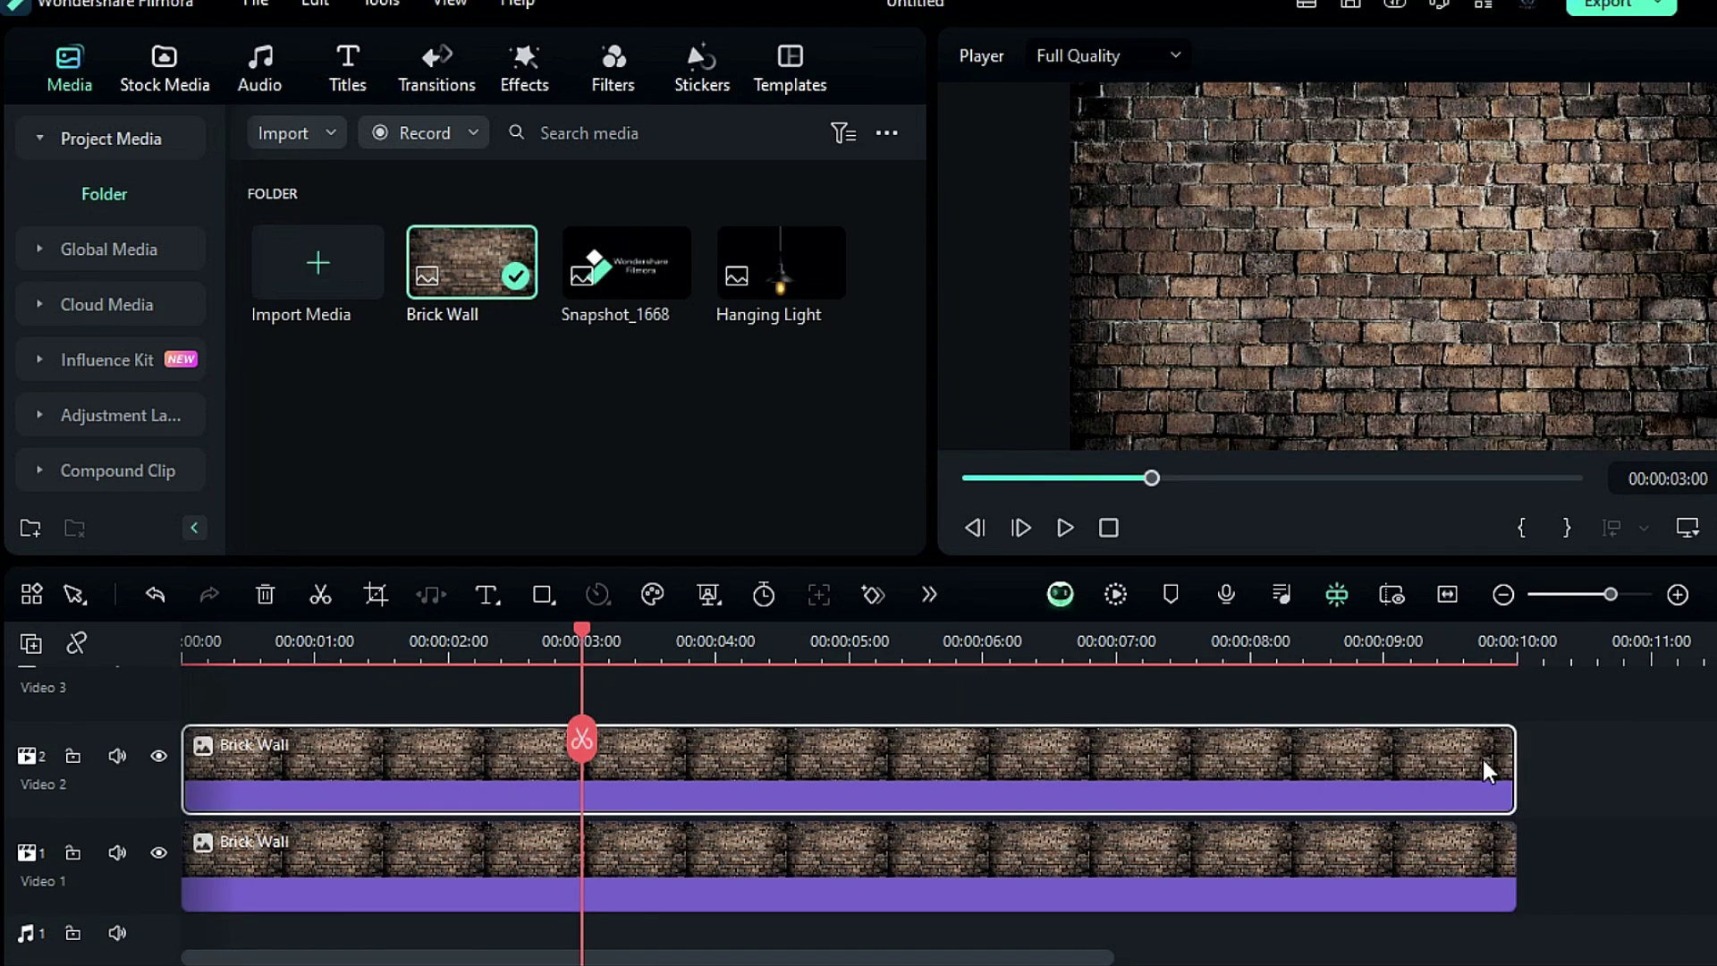
# Set the Video 2 Brick Wall clip's color temperature to 17 and vibrance to 38.
pyautogui.doubleClick(949, 761)
pyautogui.scroll(5, 572, 391)
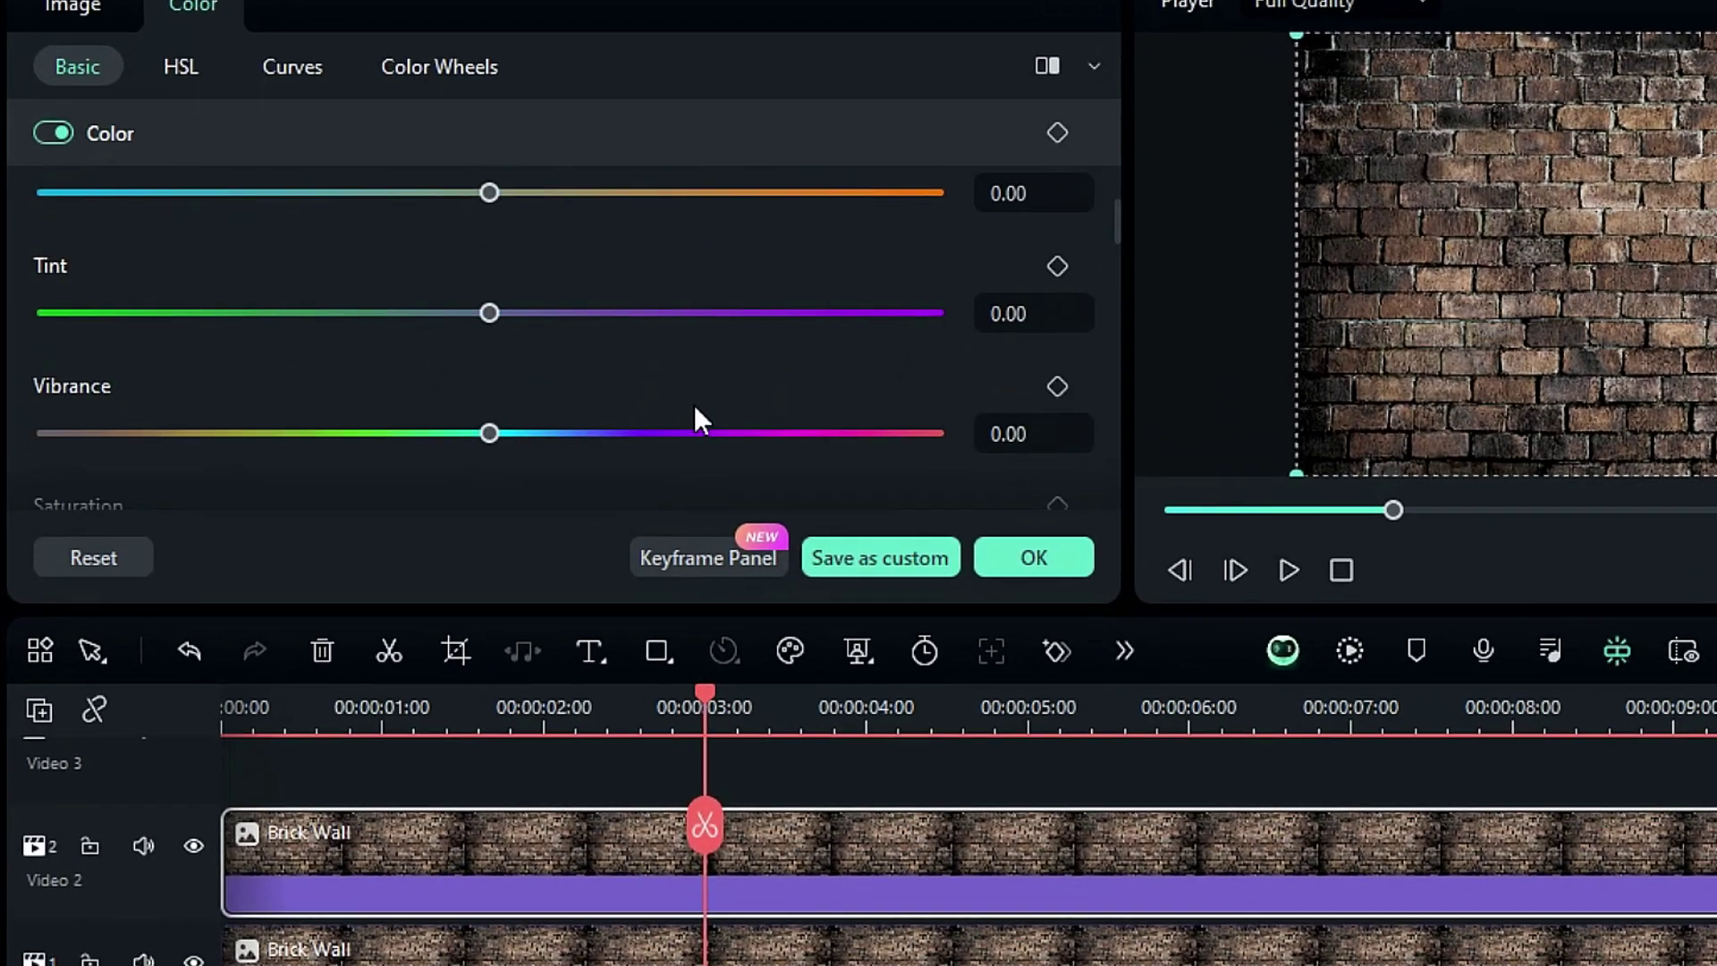
pyautogui.scroll(1, 894, 340)
pyautogui.click(1062, 279)
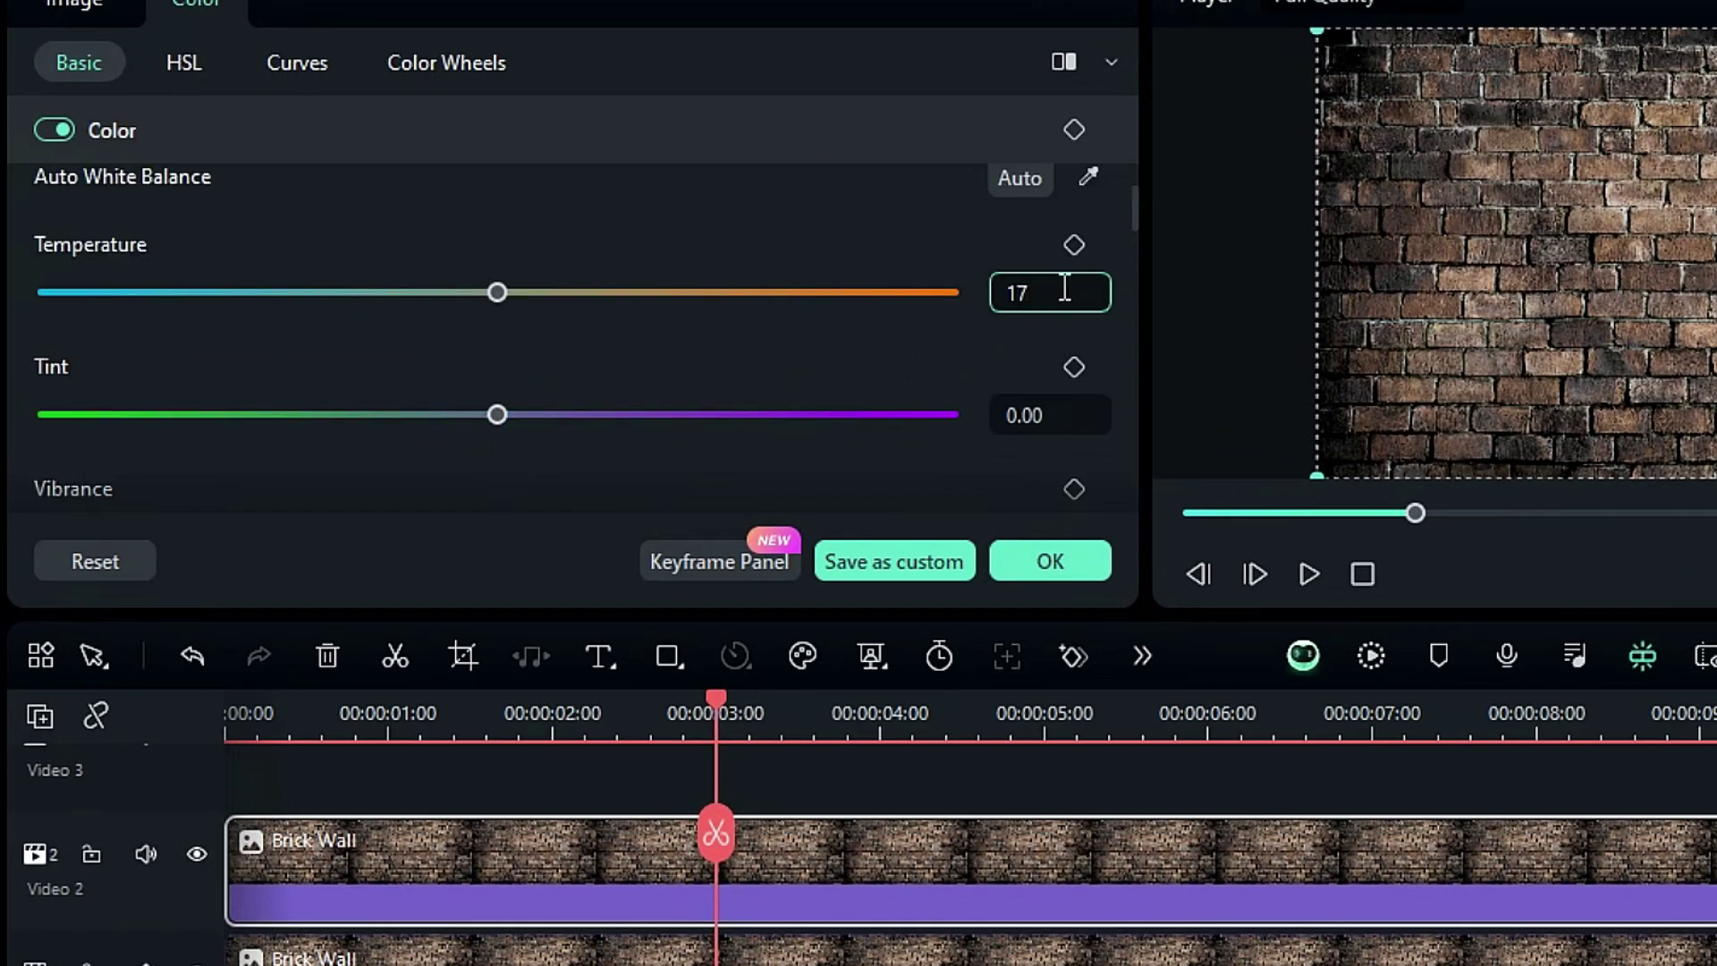
pyautogui.write('17')
pyautogui.press('Return')
pyautogui.scroll(-1, 996, 349)
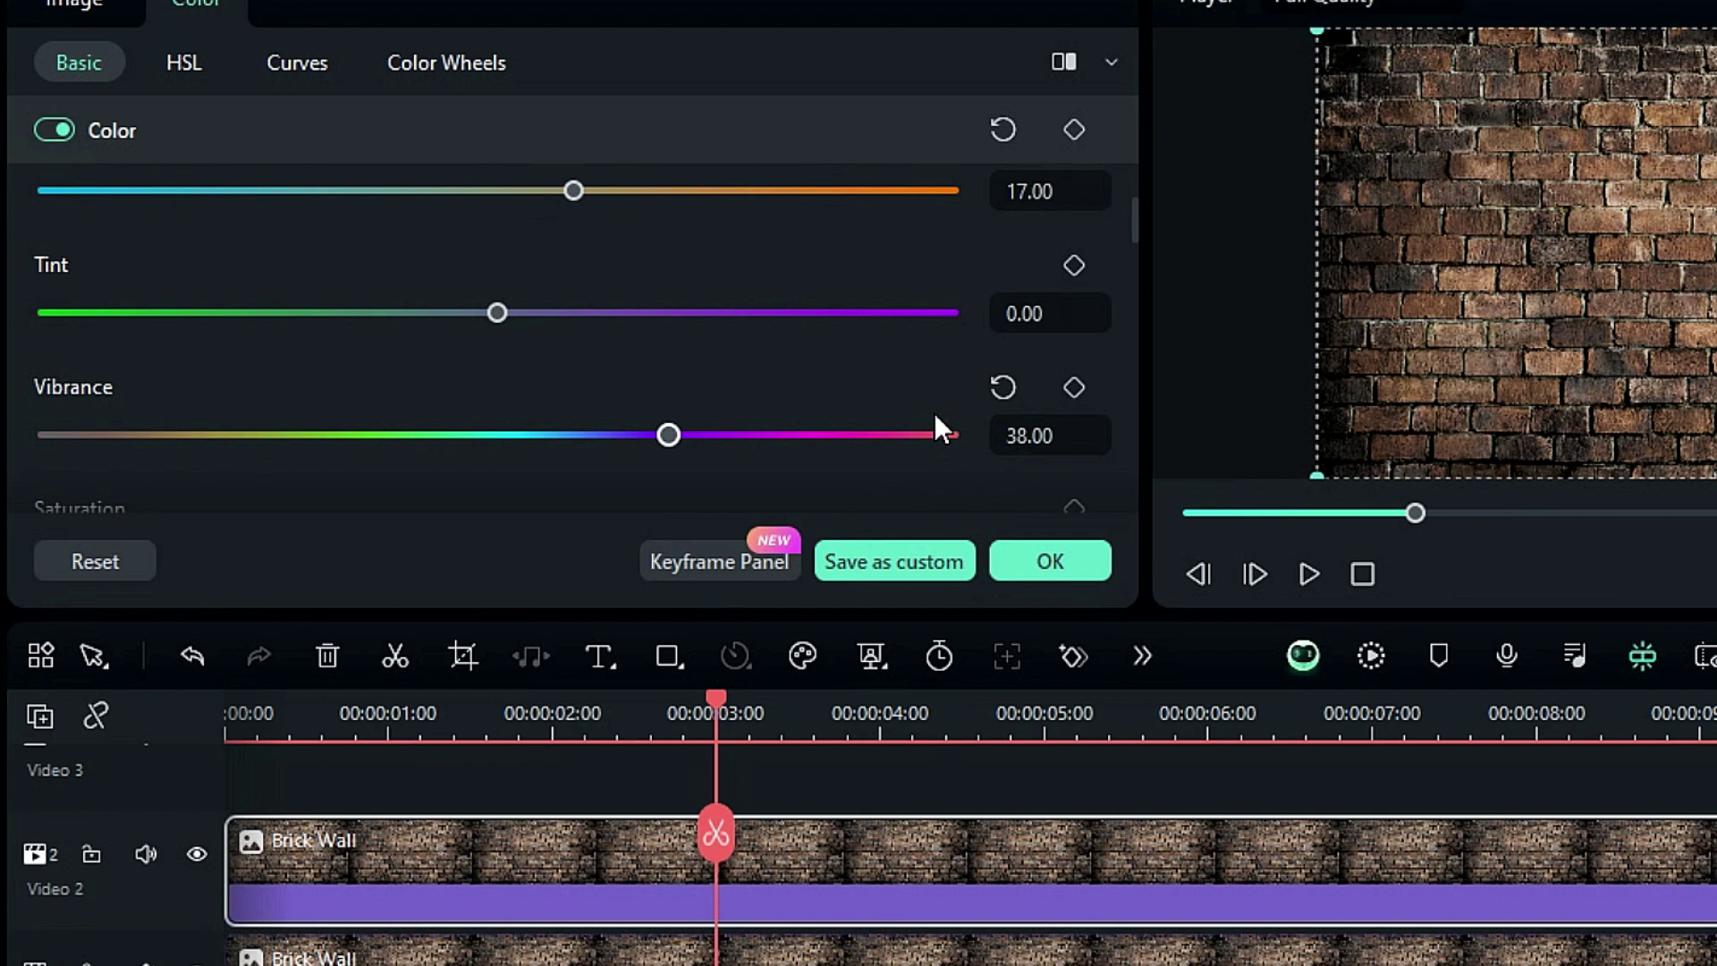
pyautogui.scroll(-1, 993, 420)
# Set the light values of the Video 2 Brick Wall clip to exposure -5, brightness 8 and contrast 36.
pyautogui.scroll(-2, 1048, 274)
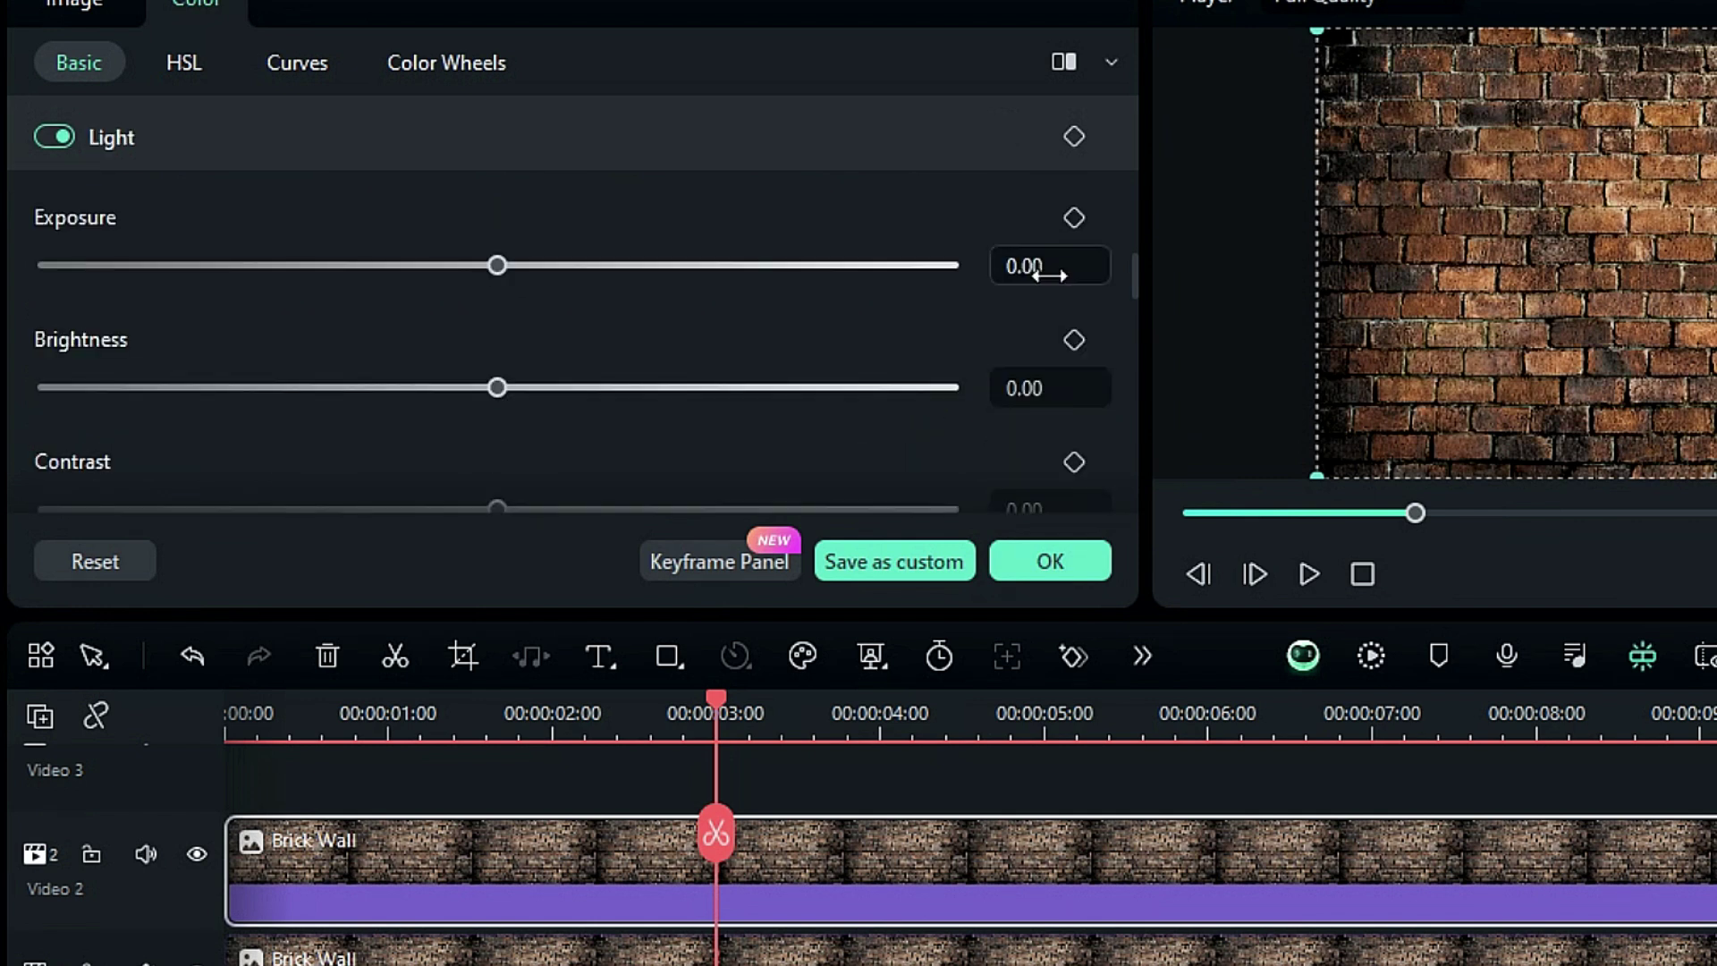
pyautogui.click(1052, 278)
pyautogui.write('-5')
pyautogui.press('Return')
pyautogui.click(1048, 389)
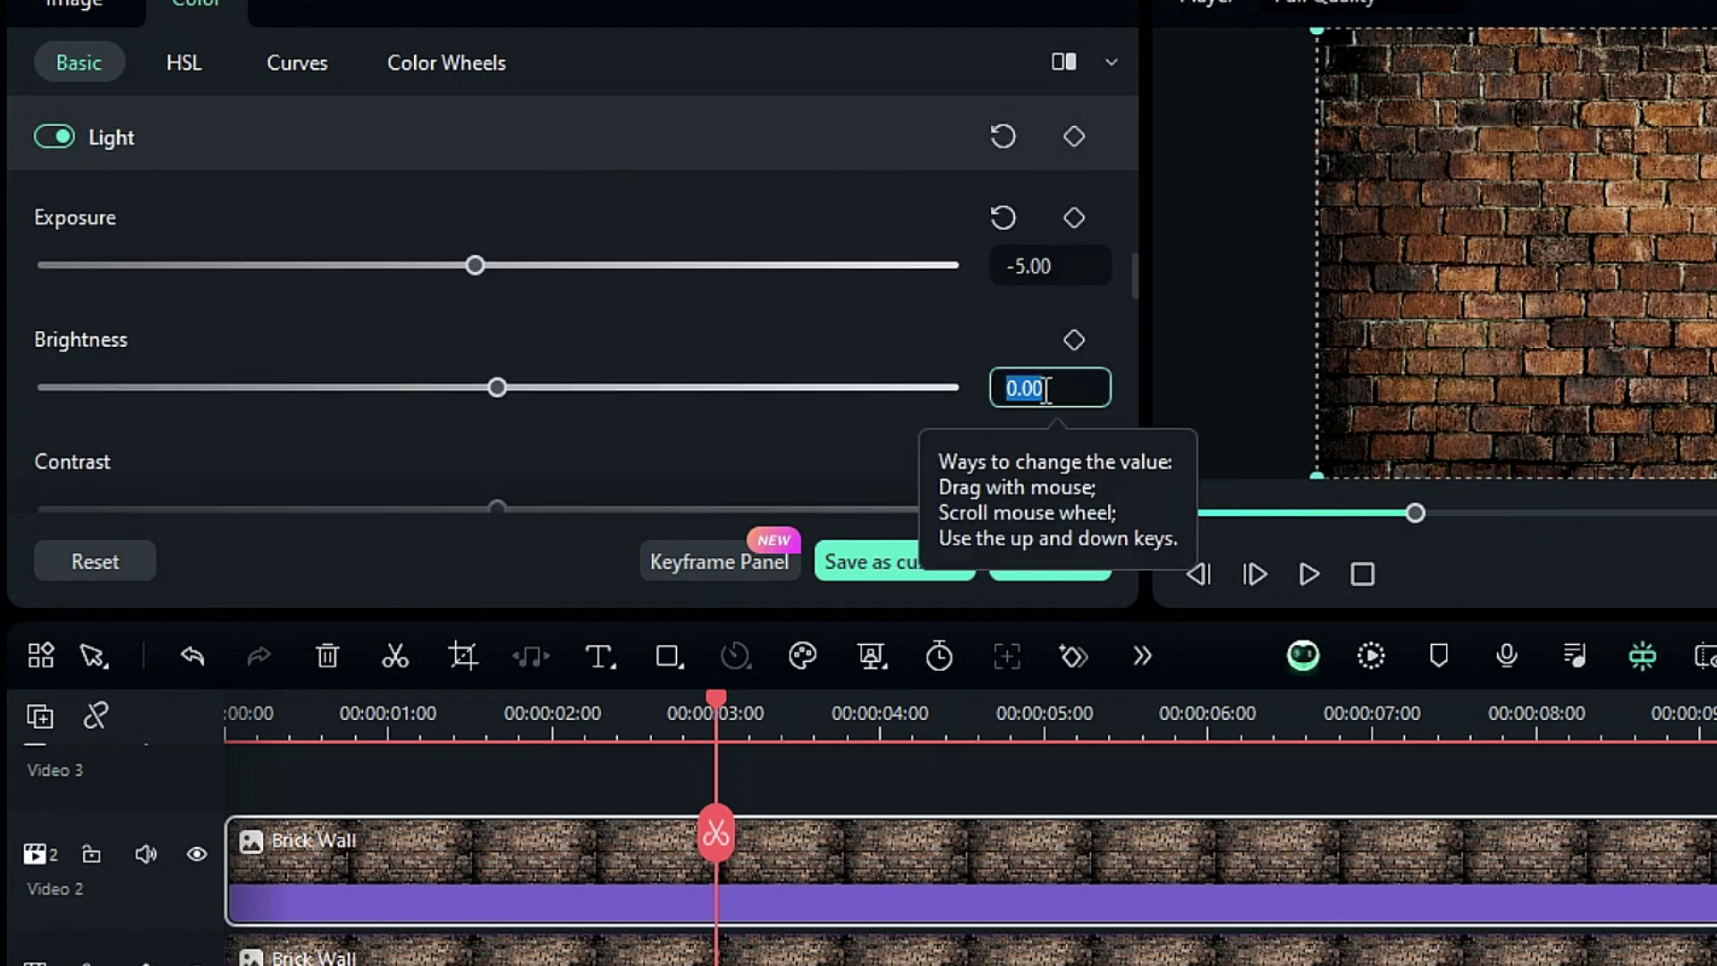
pyautogui.write('8')
pyautogui.press('Return')
pyautogui.scroll(-1, 1028, 403)
pyautogui.write('36')
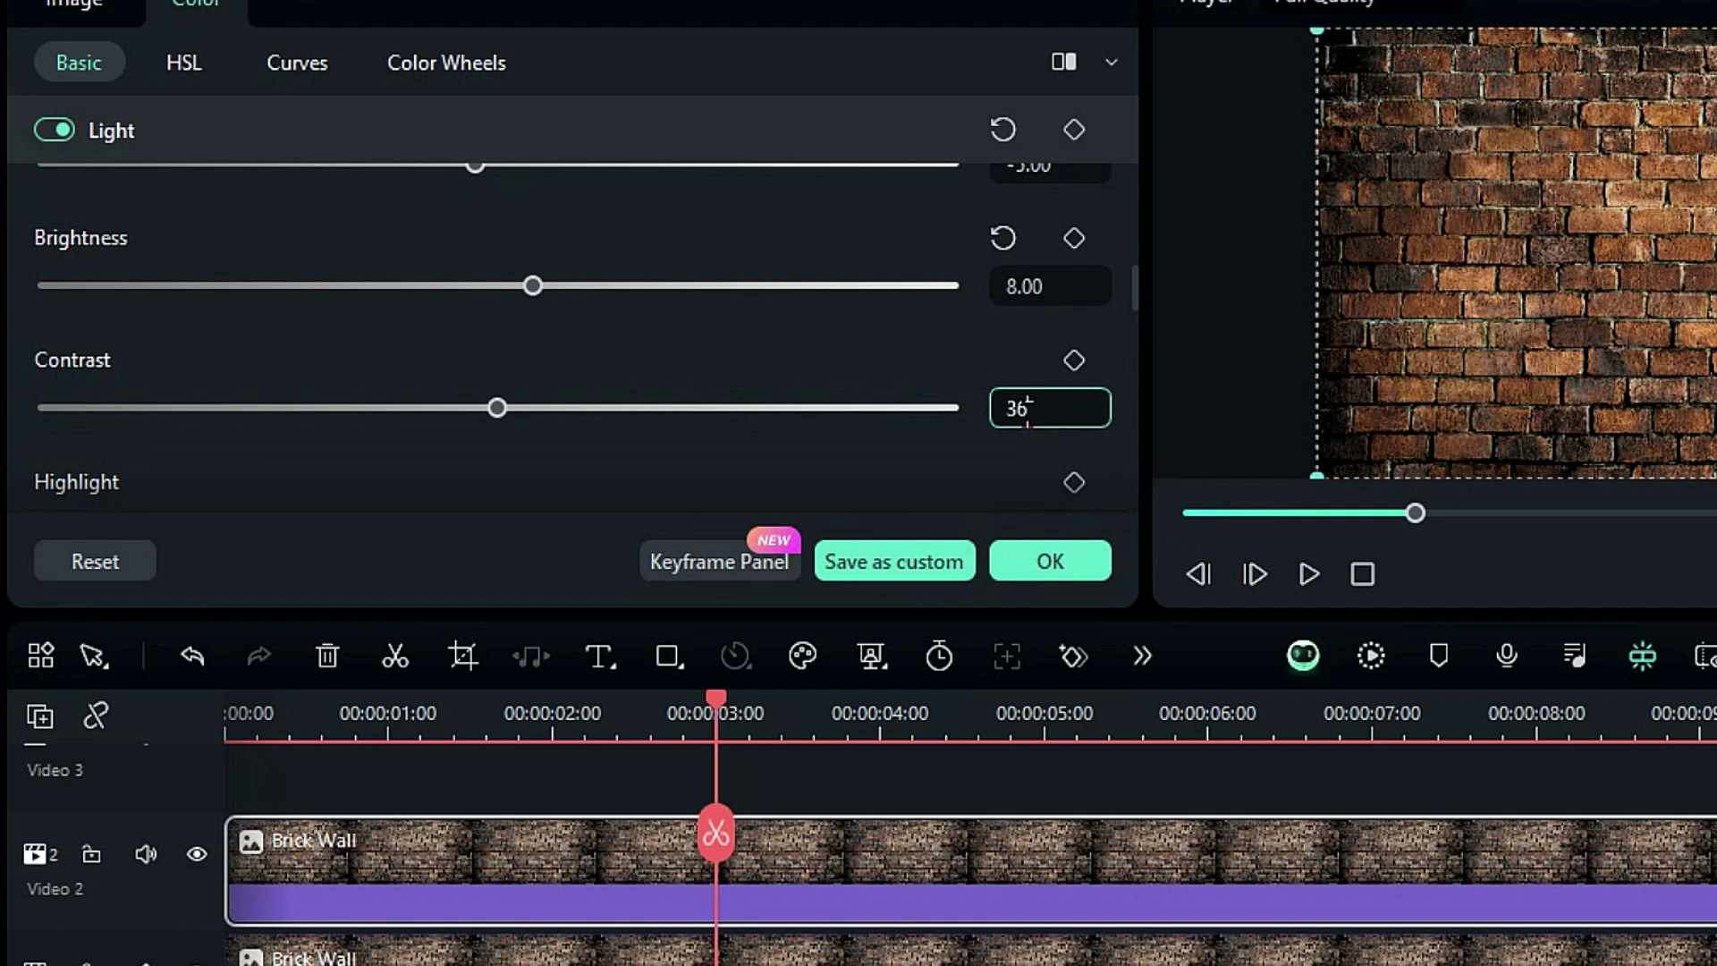
pyautogui.click(1039, 559)
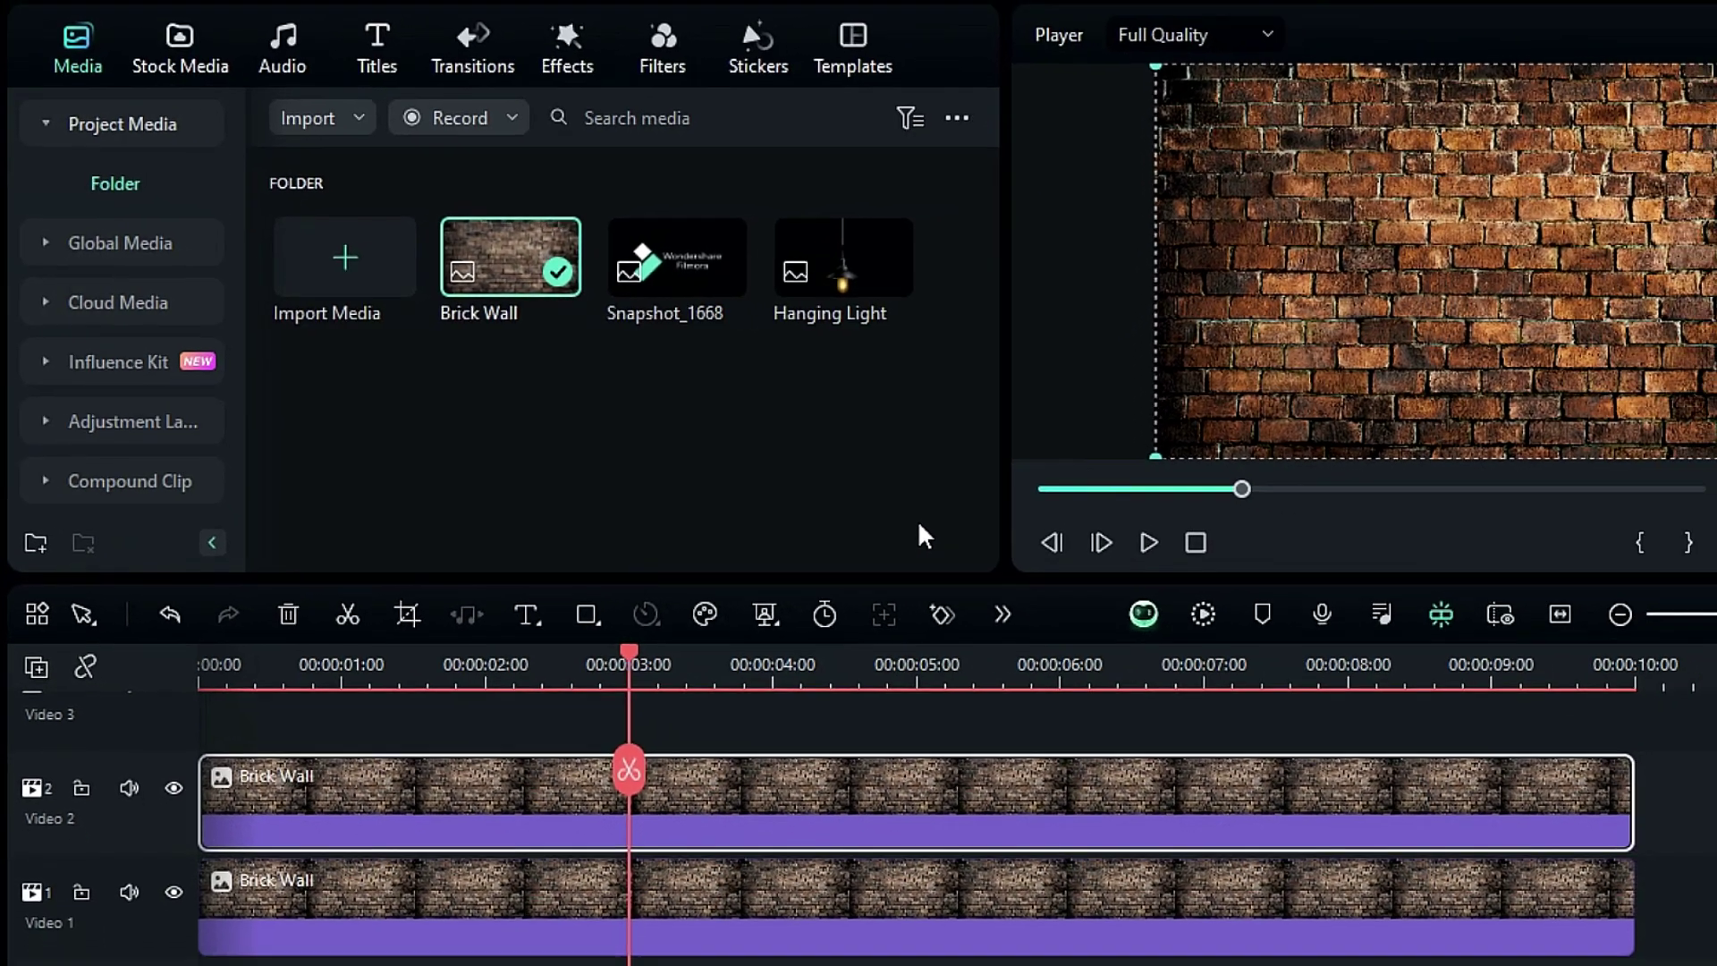
# Add the Hanging Light image at the start of the Video 4 track and extend it to 10 seconds.
pyautogui.scroll(2, 598, 714)
pyautogui.moveTo(786, 268); pyautogui.dragTo(215, 760)
pyautogui.moveTo(851, 753); pyautogui.dragTo(1513, 751)
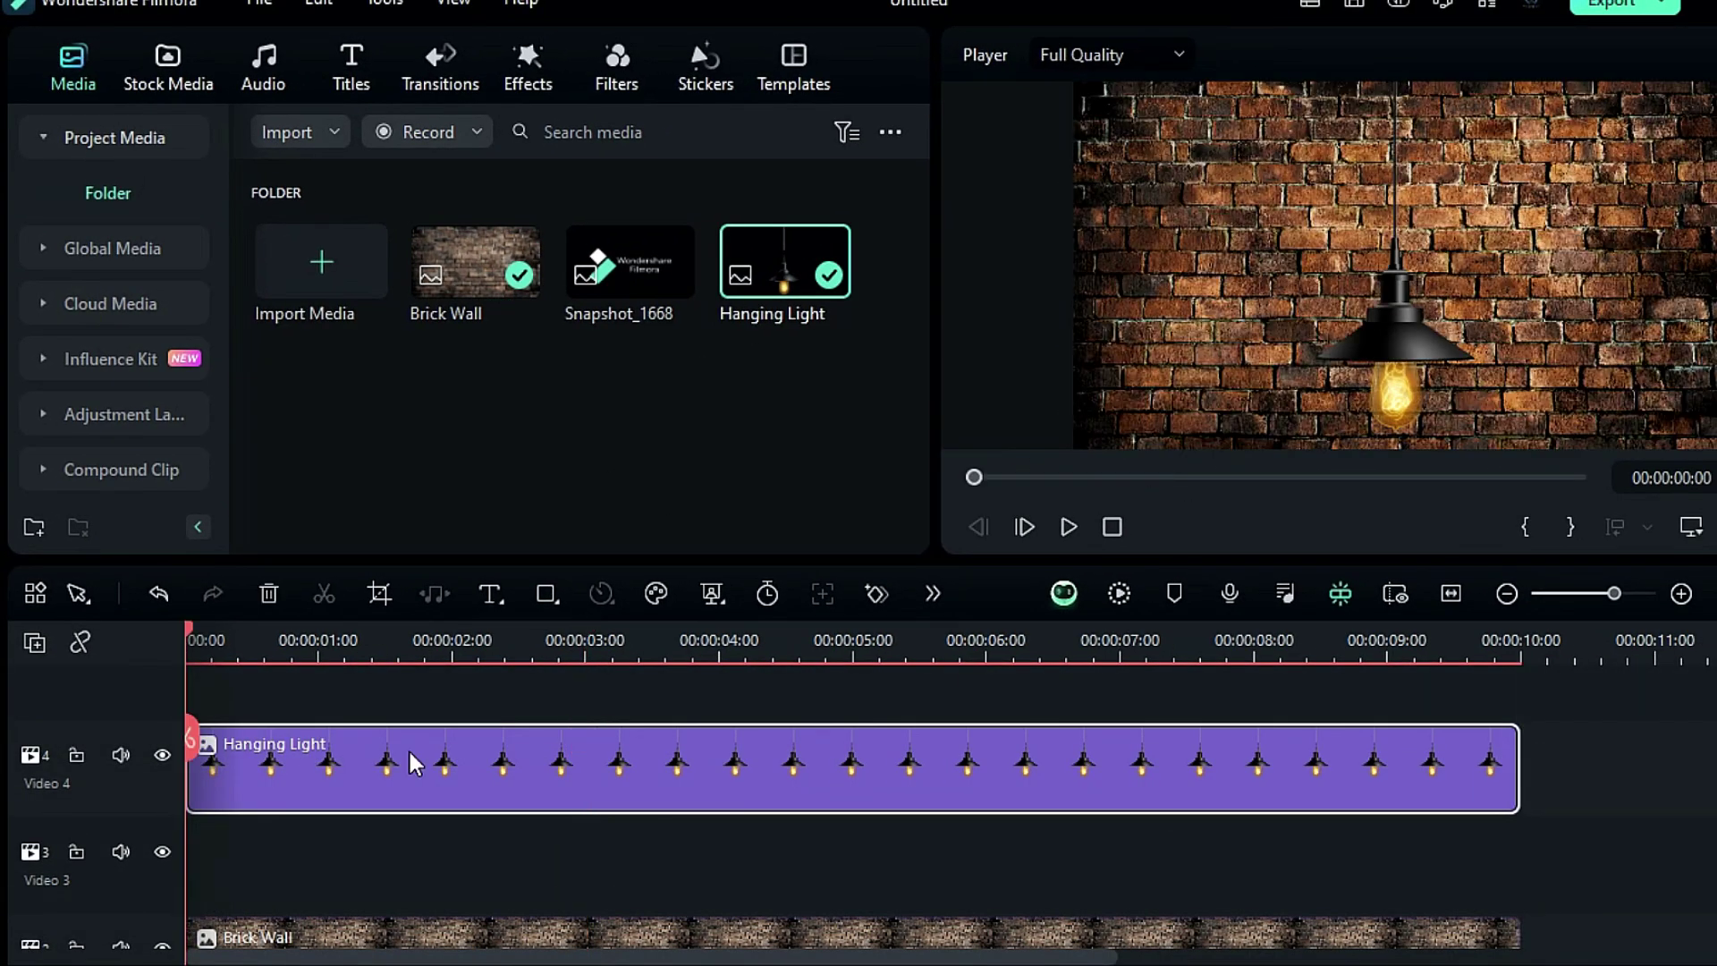
# Apply the black-and-white color preset to the Hanging Light clip.
pyautogui.doubleClick(410, 759)
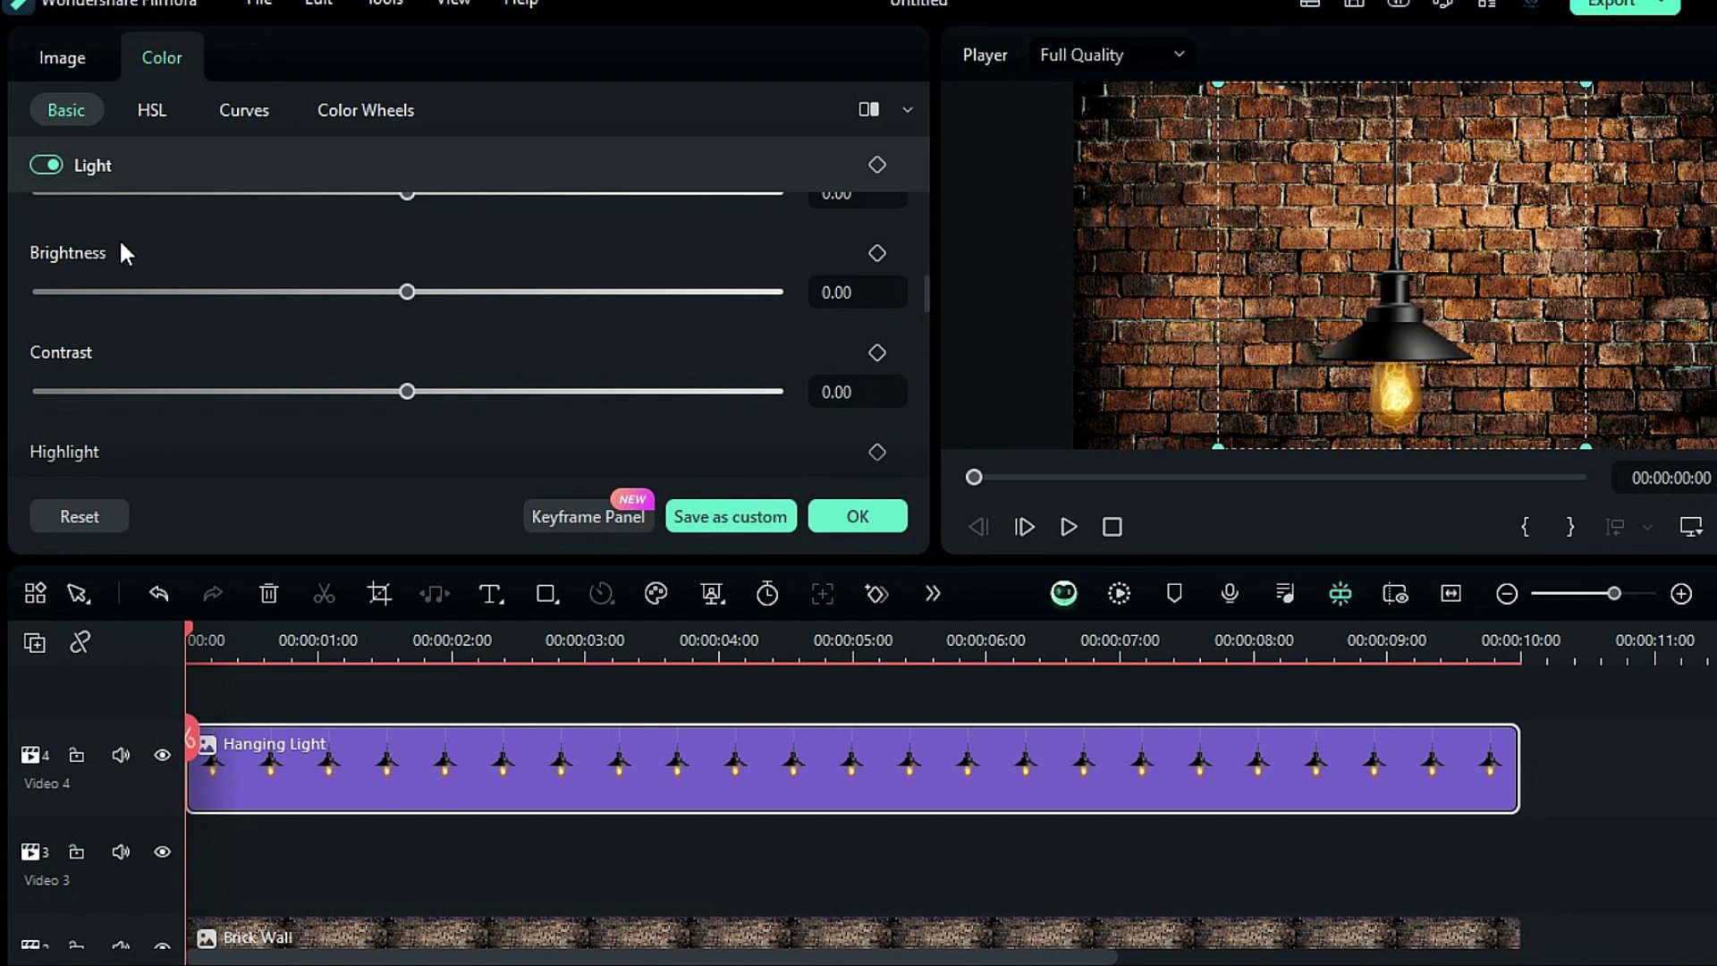
pyautogui.scroll(3, 120, 242)
pyautogui.scroll(5, 125, 245)
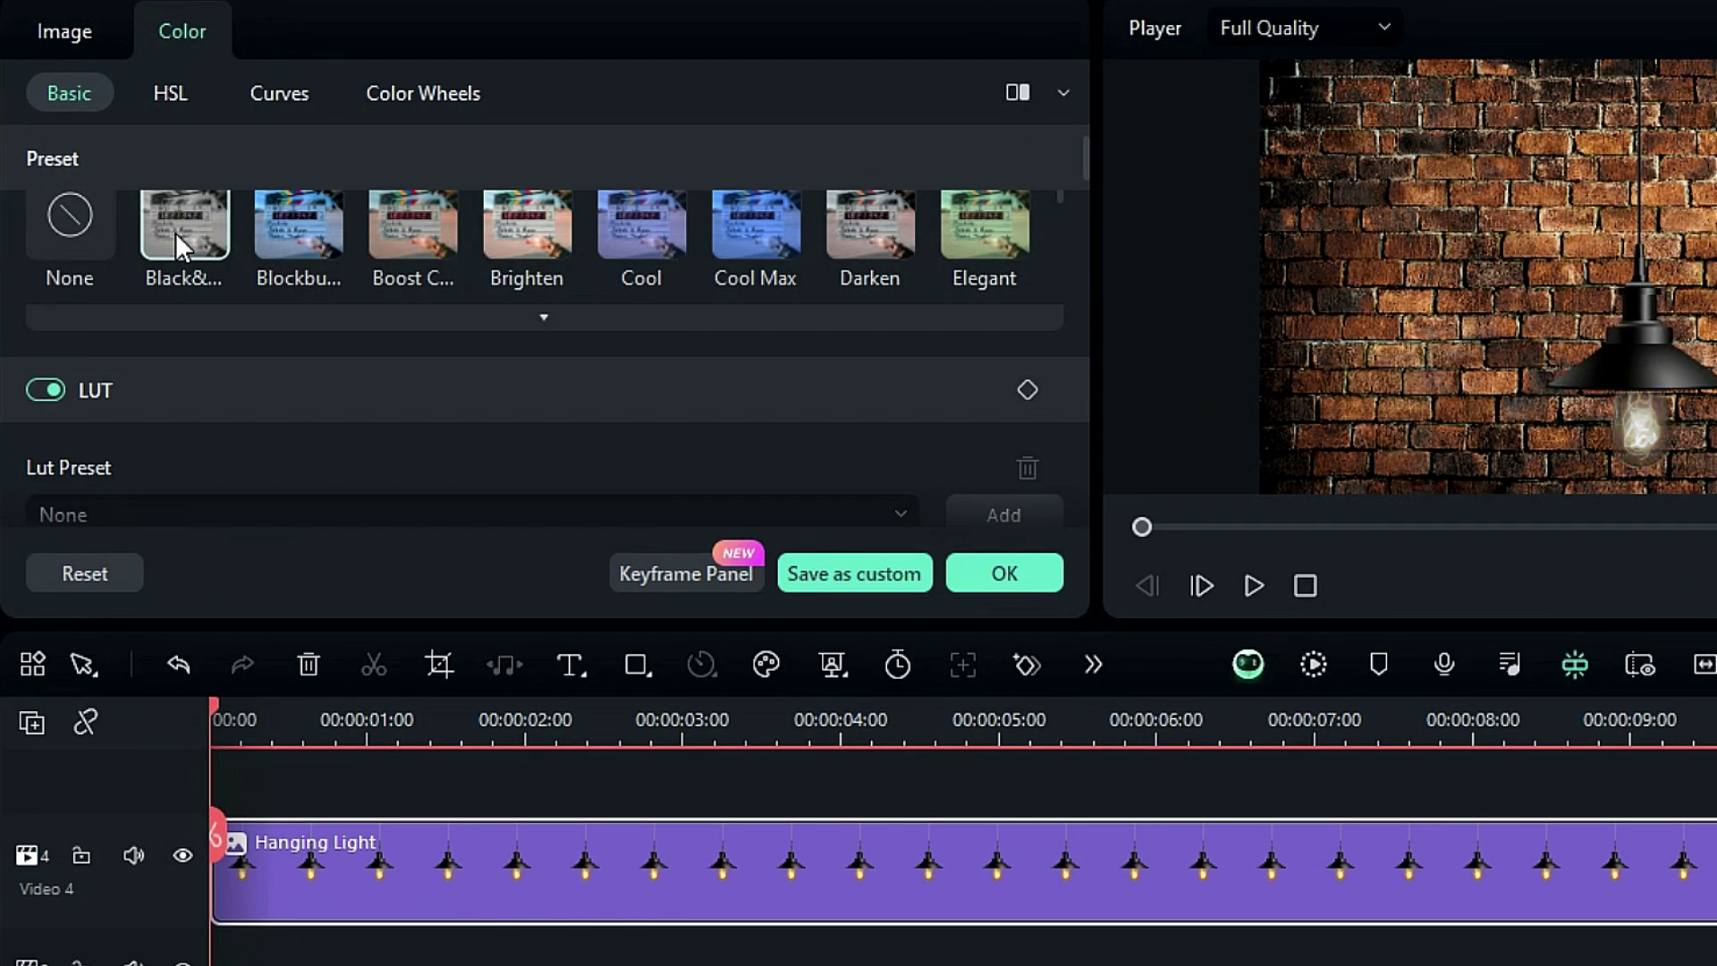
pyautogui.scroll(2, 233, 338)
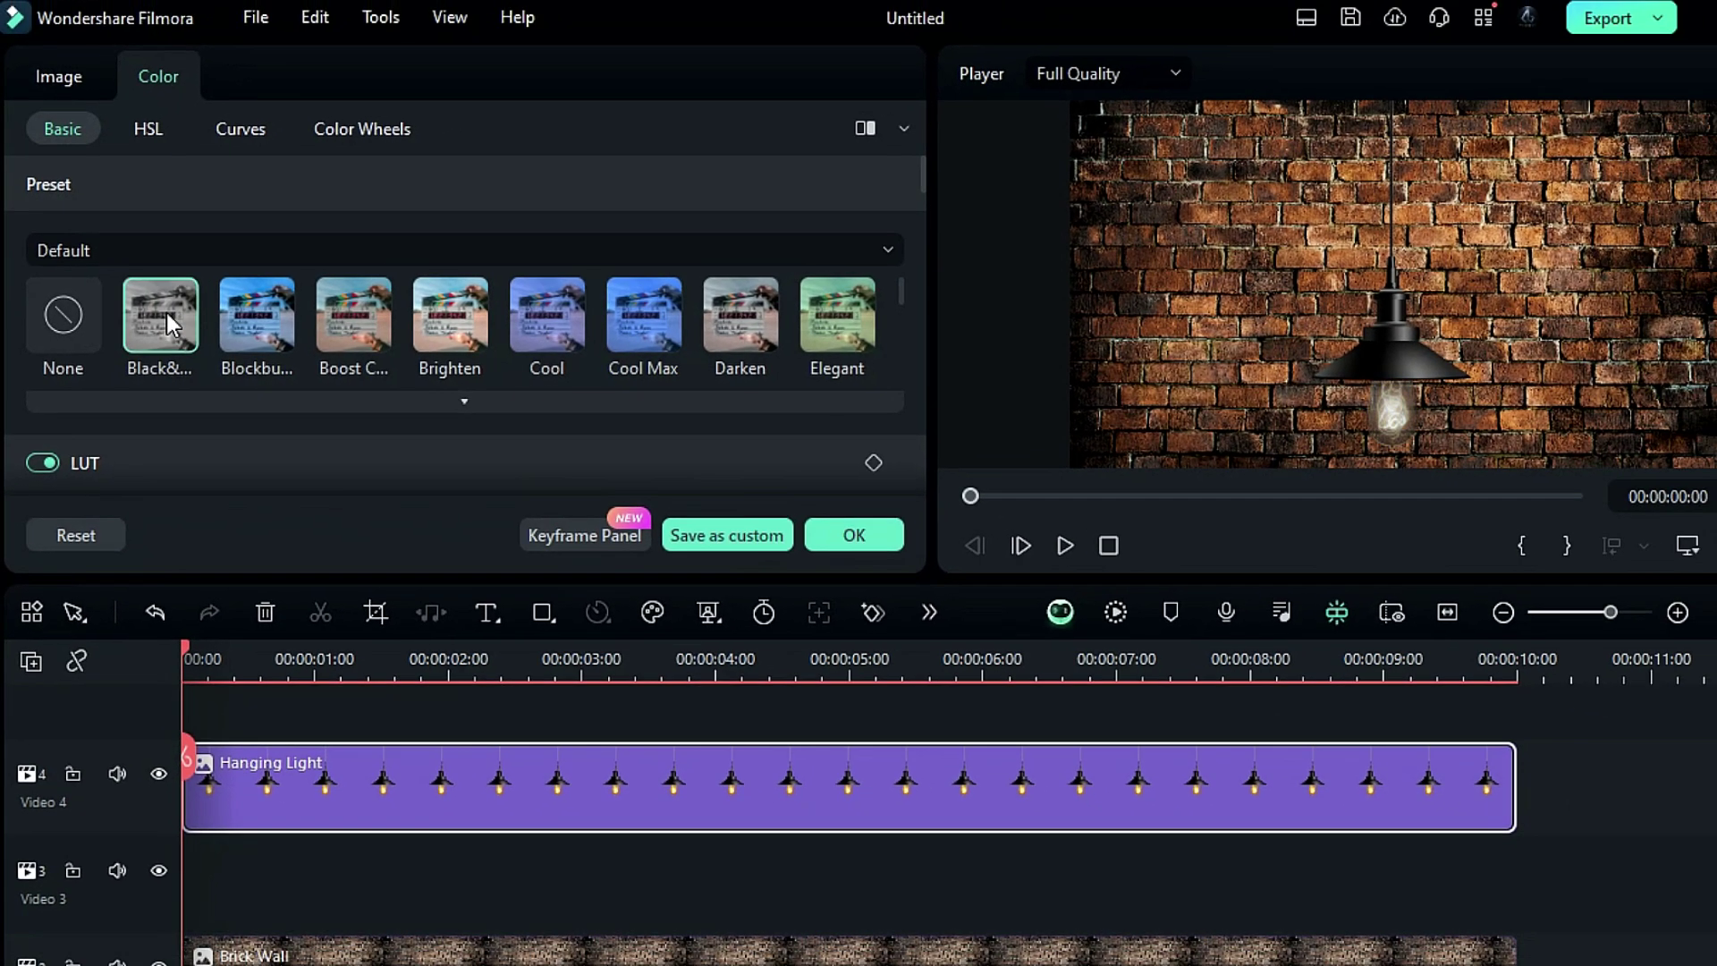
# Scale the Hanging Light clip to 70% and set its position to X -40, Y 380 px.
pyautogui.click(59, 77)
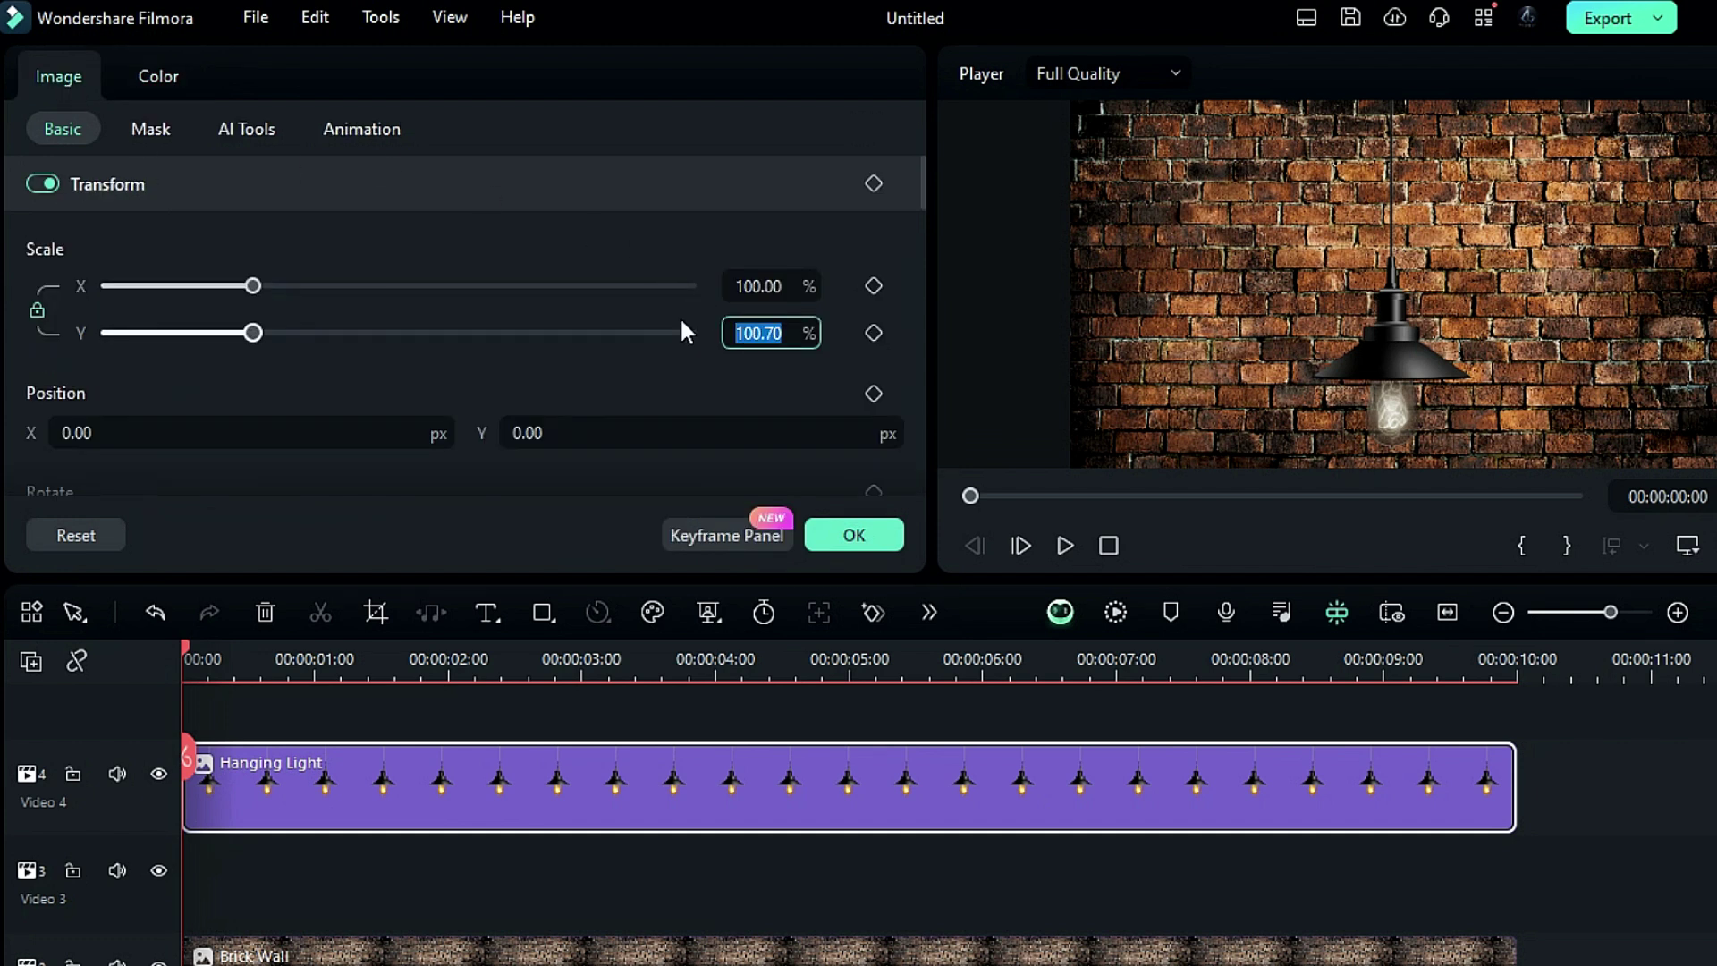
pyautogui.write('70')
pyautogui.press('Return')
pyautogui.click(235, 438)
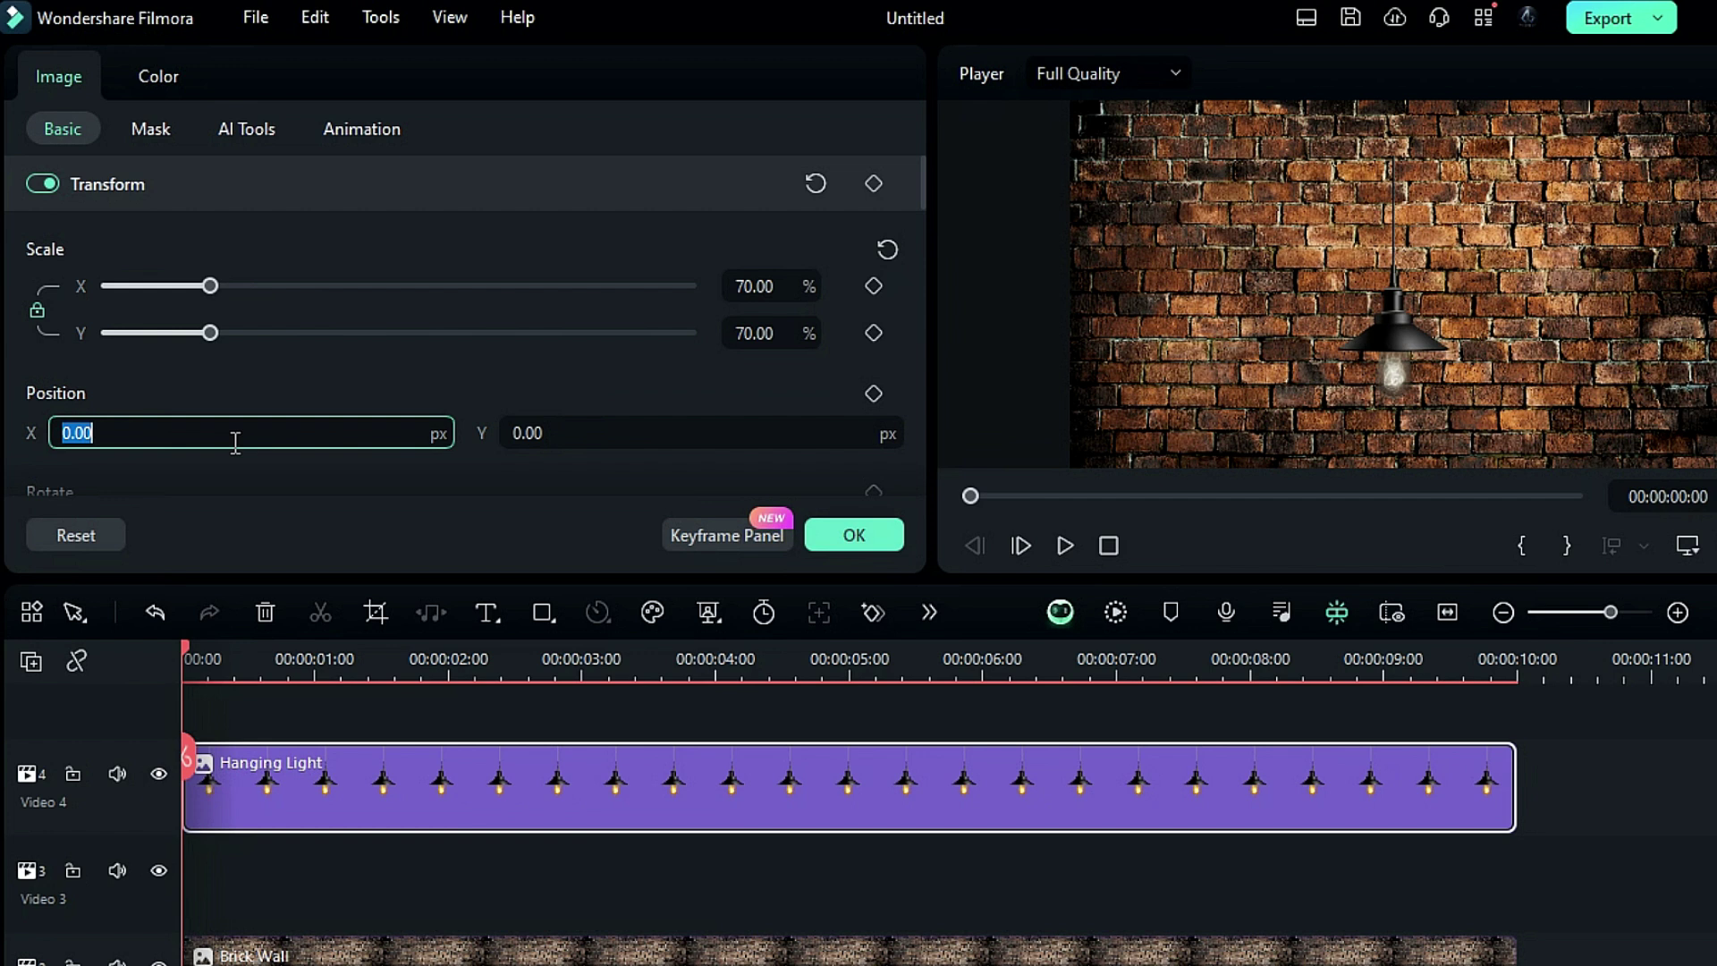
pyautogui.write('-40')
pyautogui.click(515, 432)
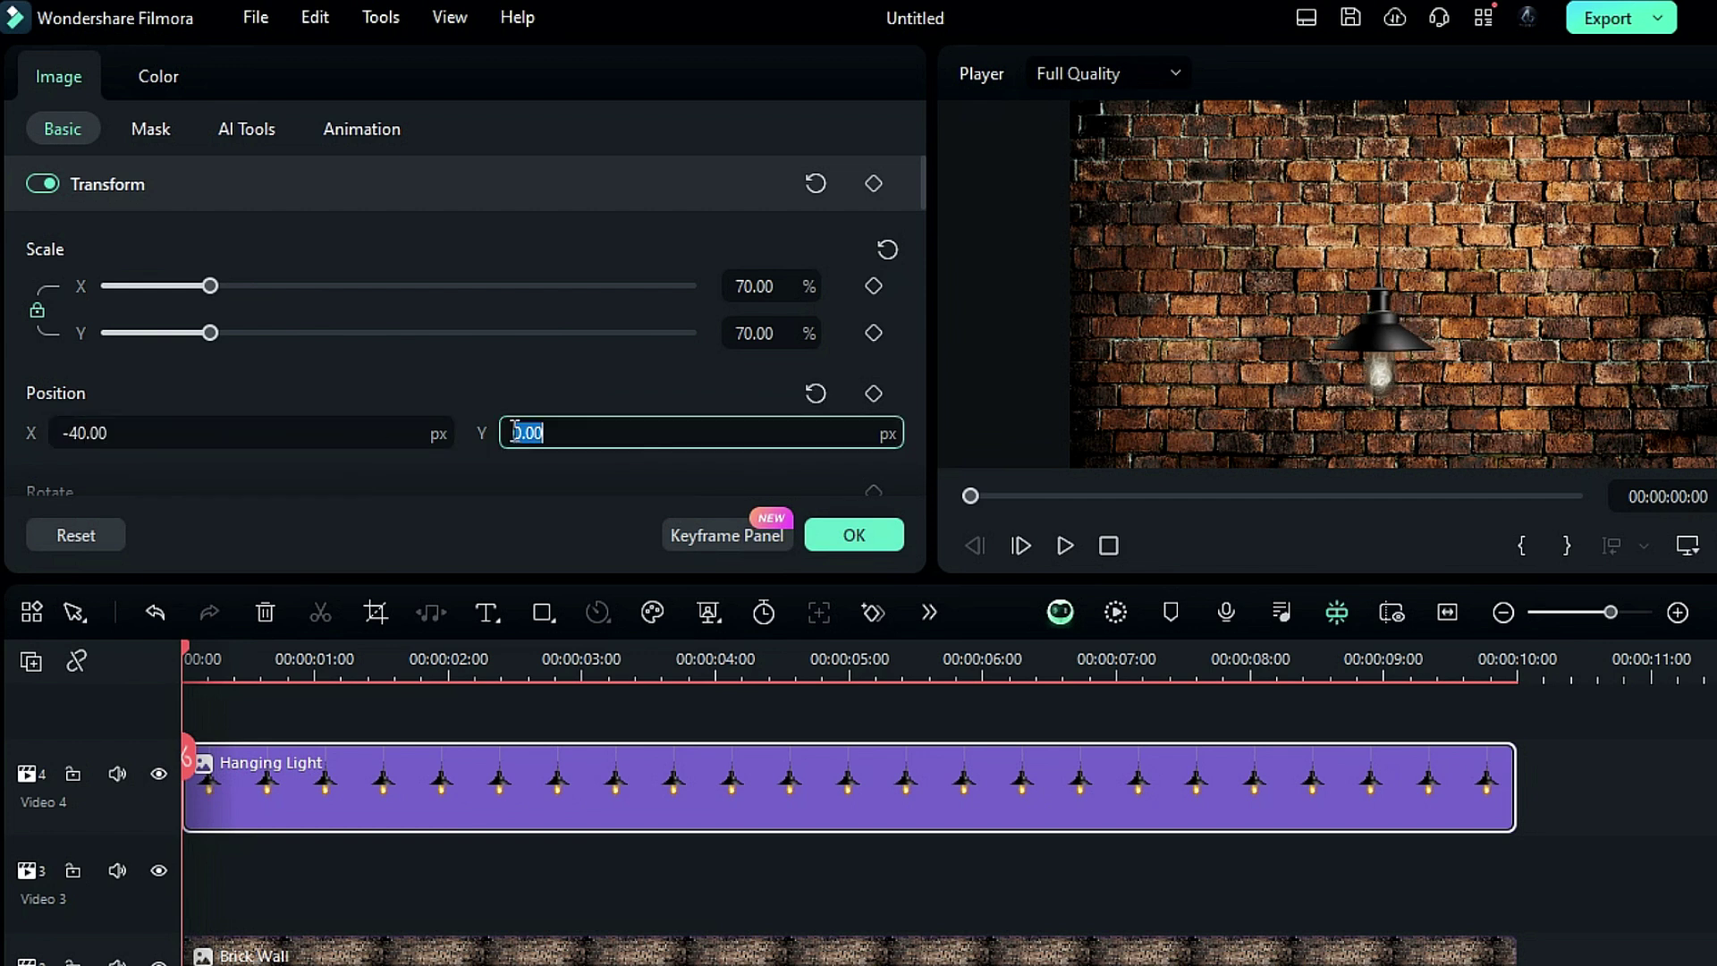
pyautogui.press('Return')
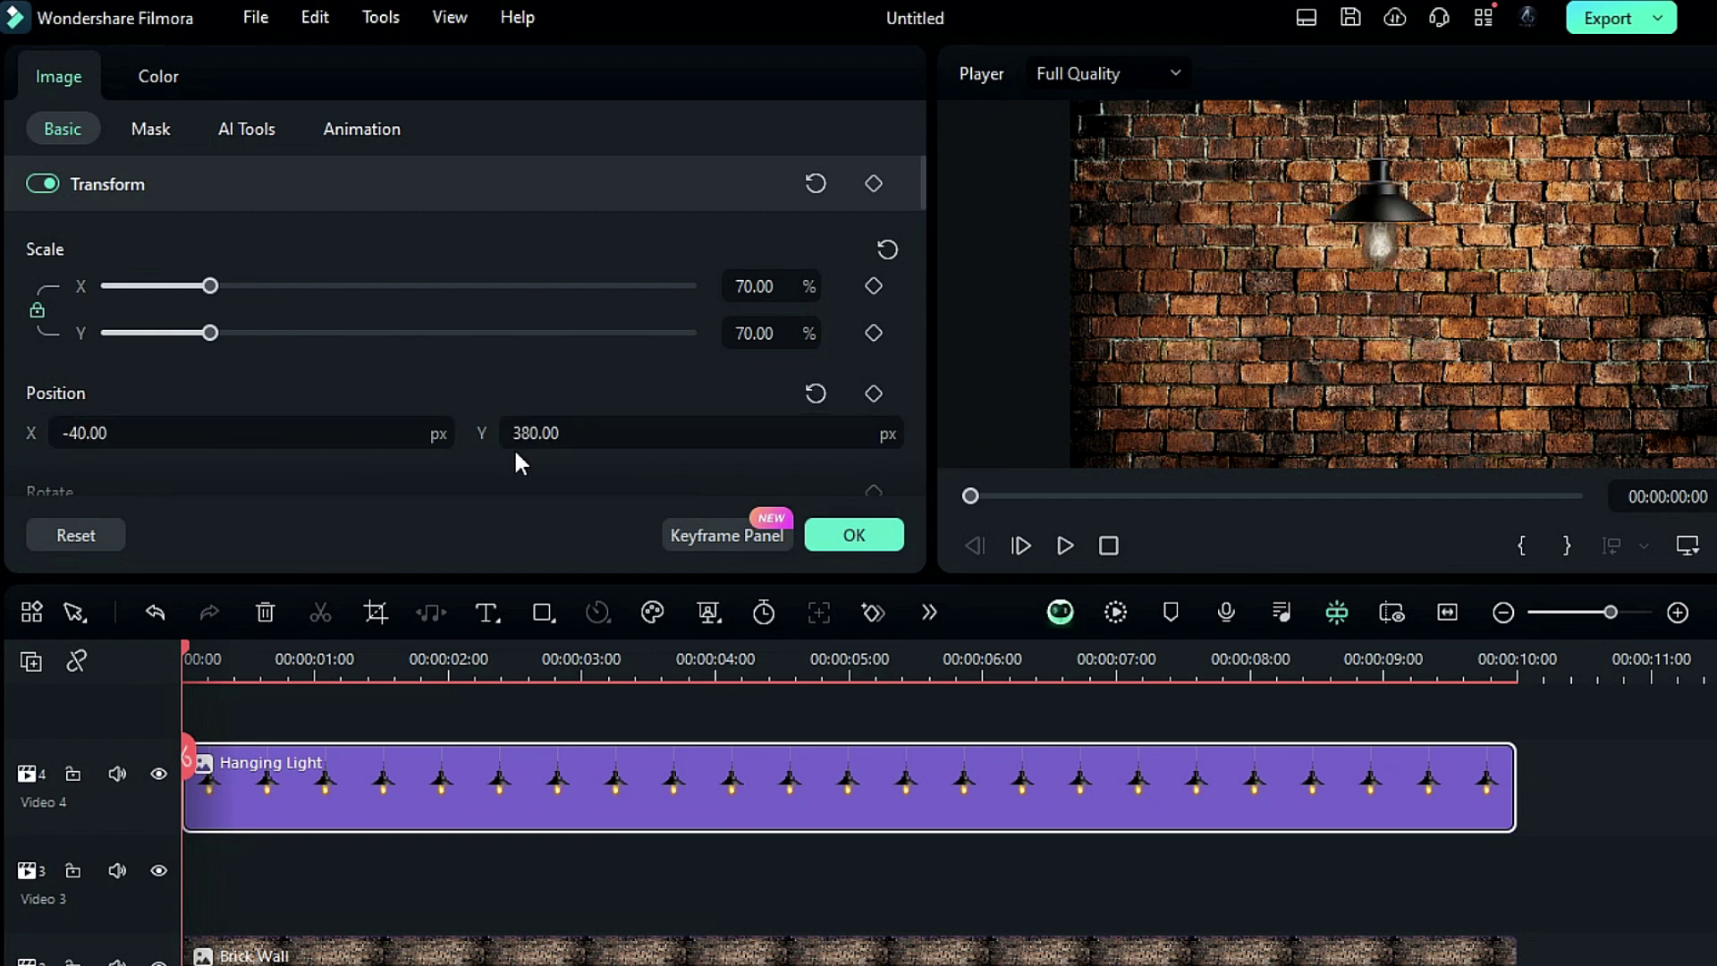
# Rotate the Hanging Light clip to 14° and add a transform keyframe at its start.
pyautogui.scroll(-1, 513, 447)
pyautogui.click(270, 439)
pyautogui.write('14')
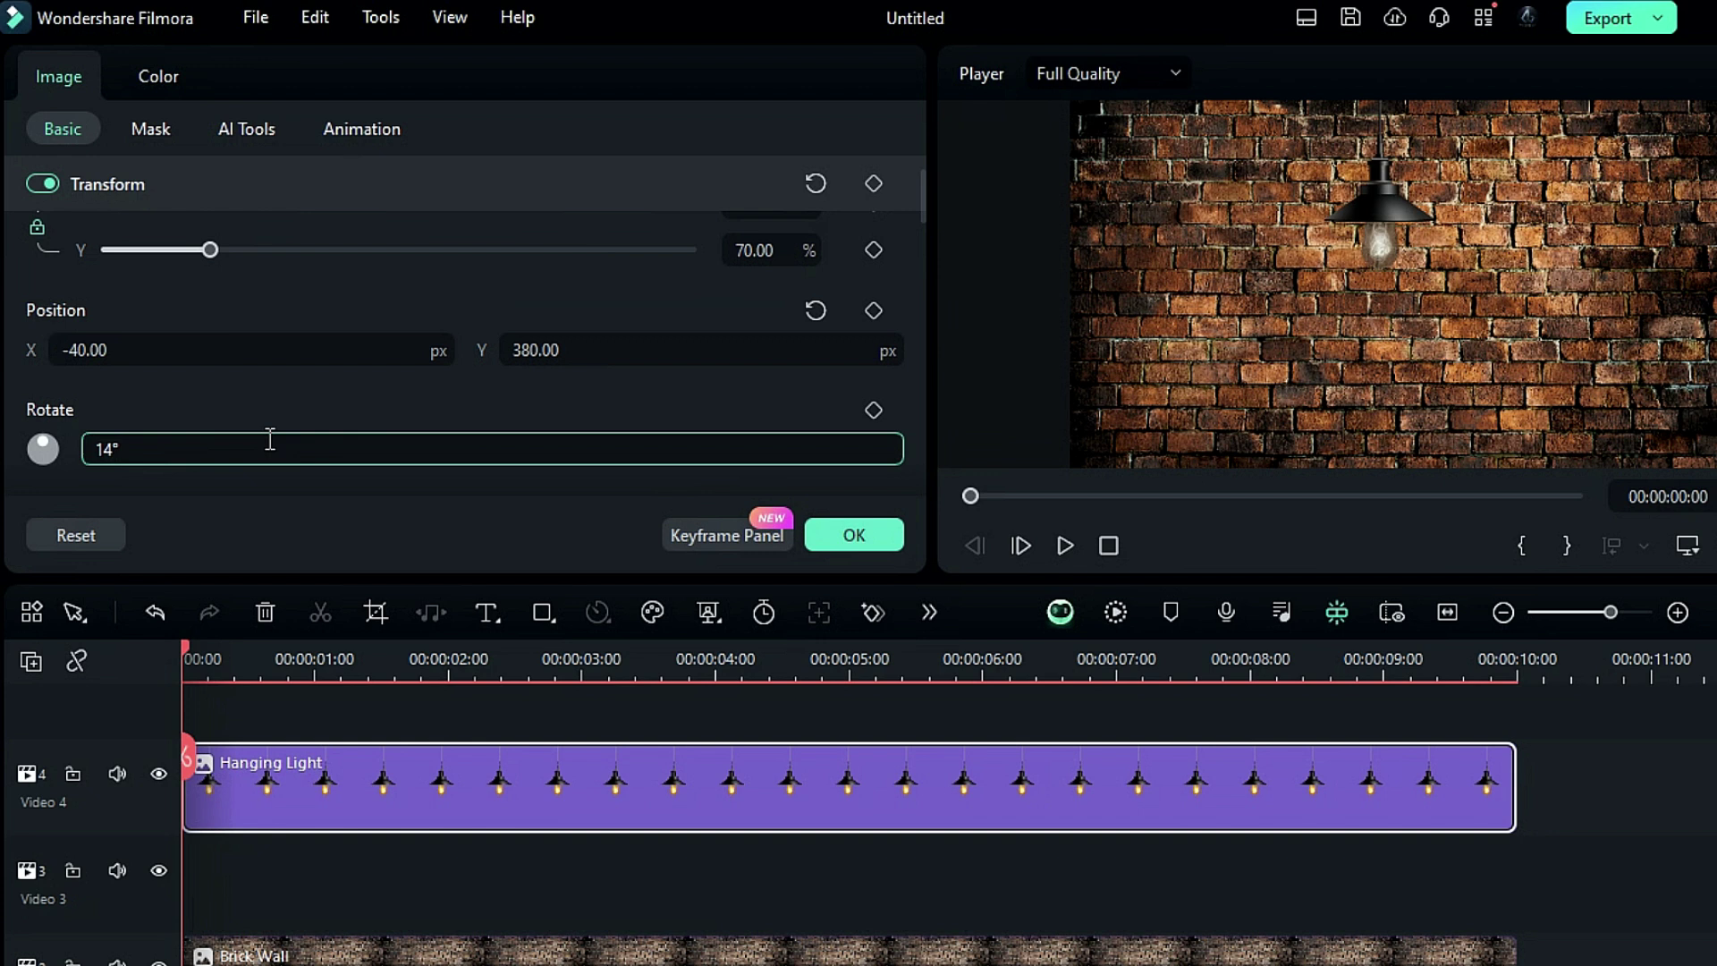
pyautogui.press('Return')
# At the 3-second mark, keyframe the Hanging Light at X position 211 px and rotation -40°.
pyautogui.moveTo(187, 649); pyautogui.dragTo(580, 653)
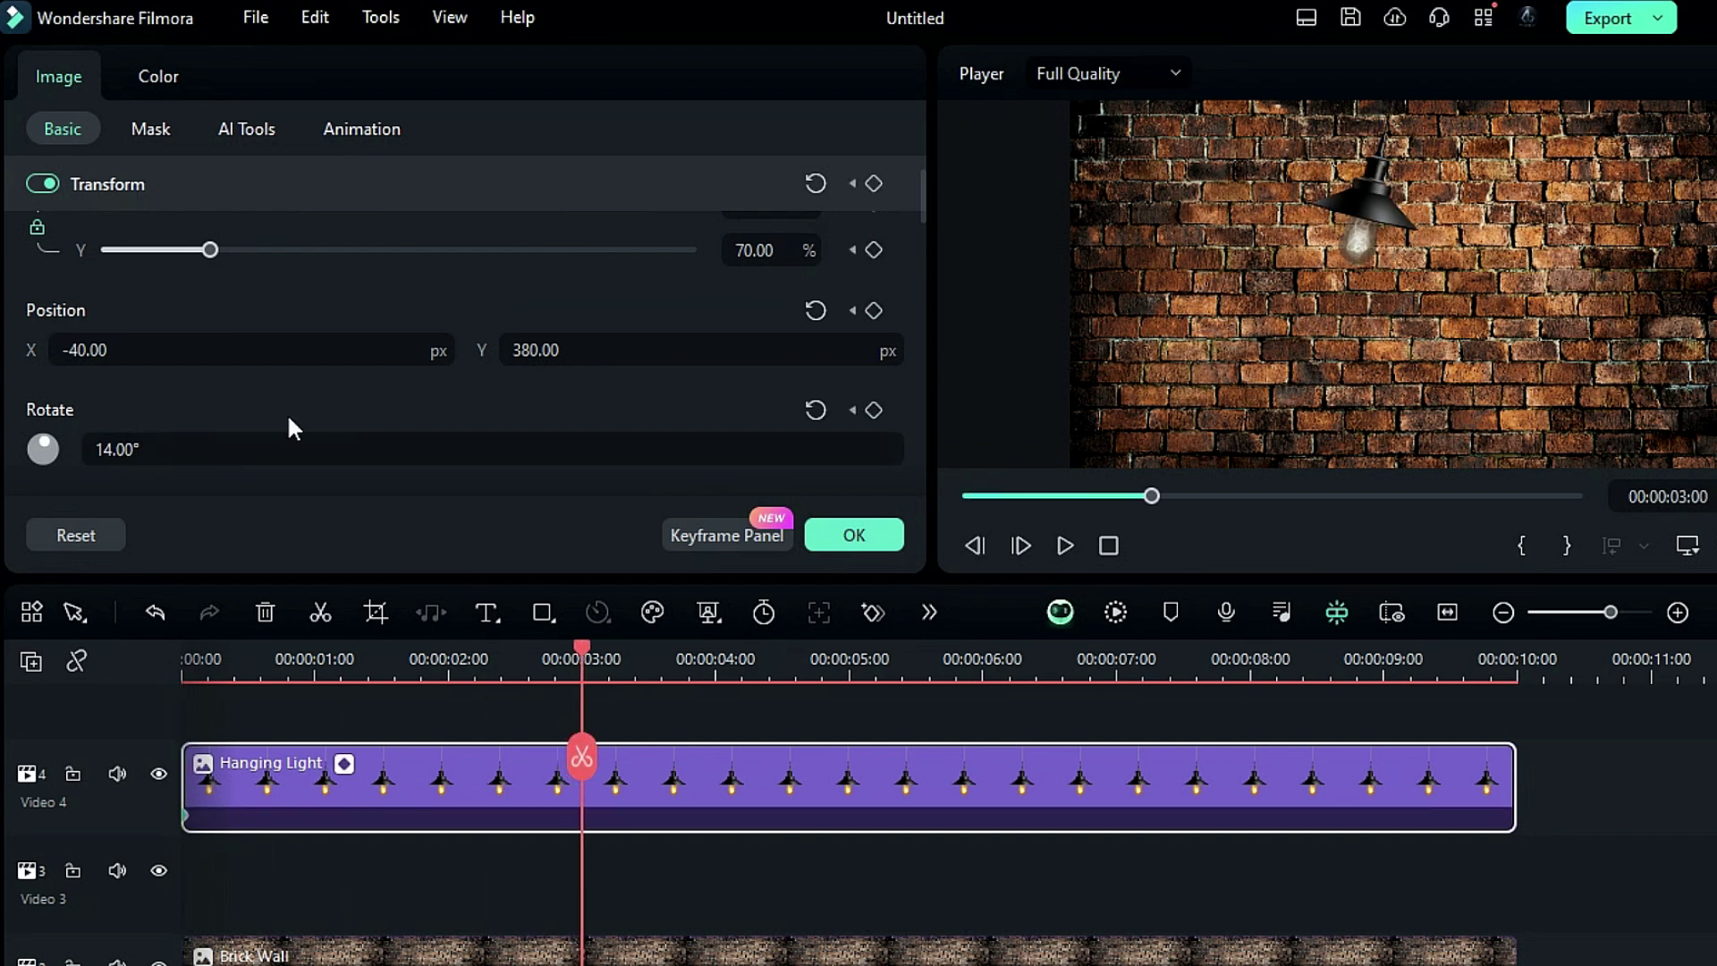
pyautogui.click(196, 349)
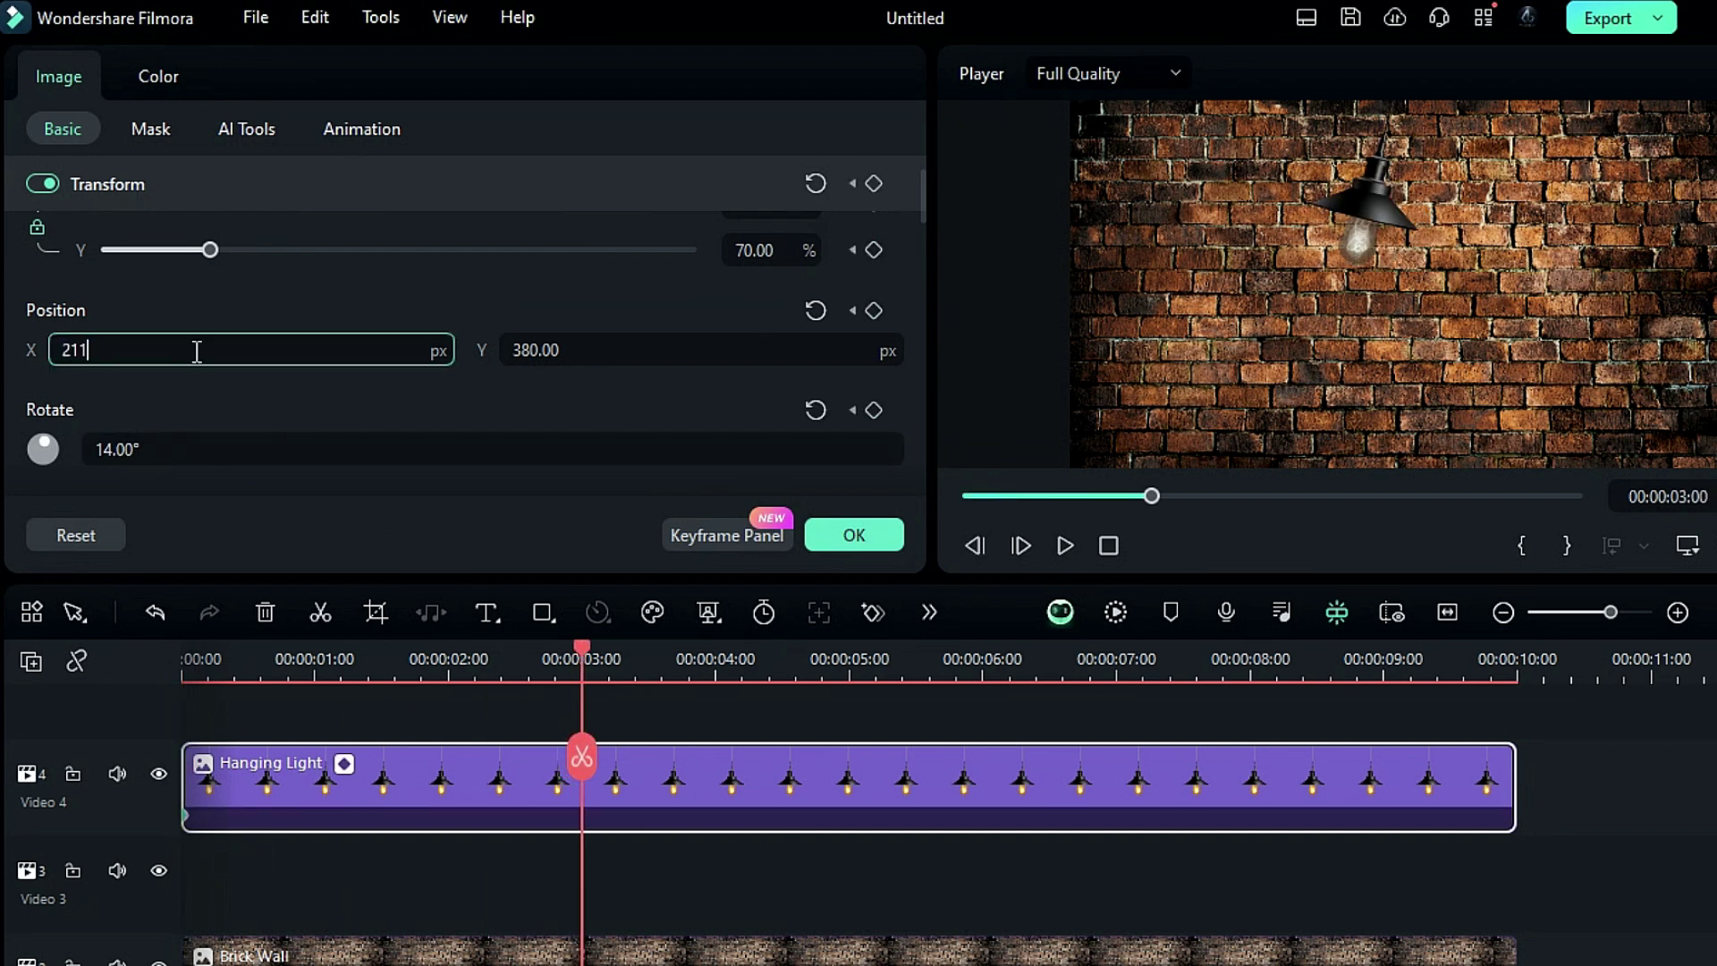
pyautogui.press('Return')
pyautogui.click(169, 439)
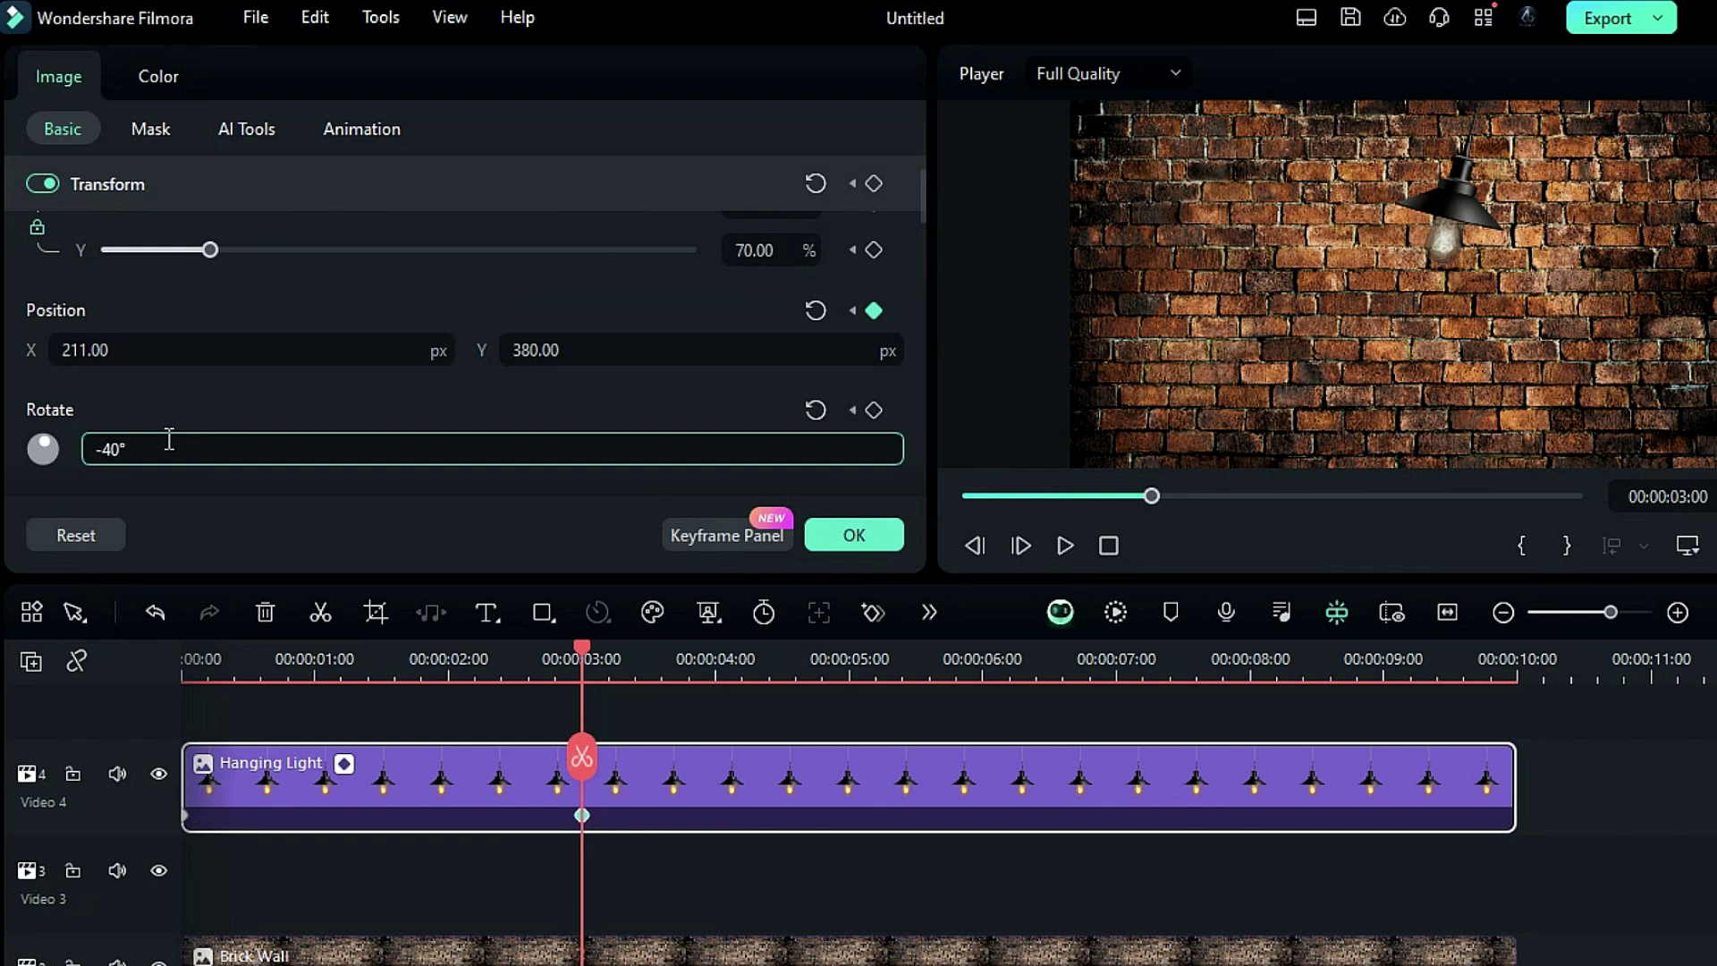
pyautogui.write('-40')
pyautogui.press('Return')
# At the 6-second mark, keyframe the Hanging Light at X position -211 px and rotation 35°.
pyautogui.moveTo(590, 660); pyautogui.dragTo(963, 741)
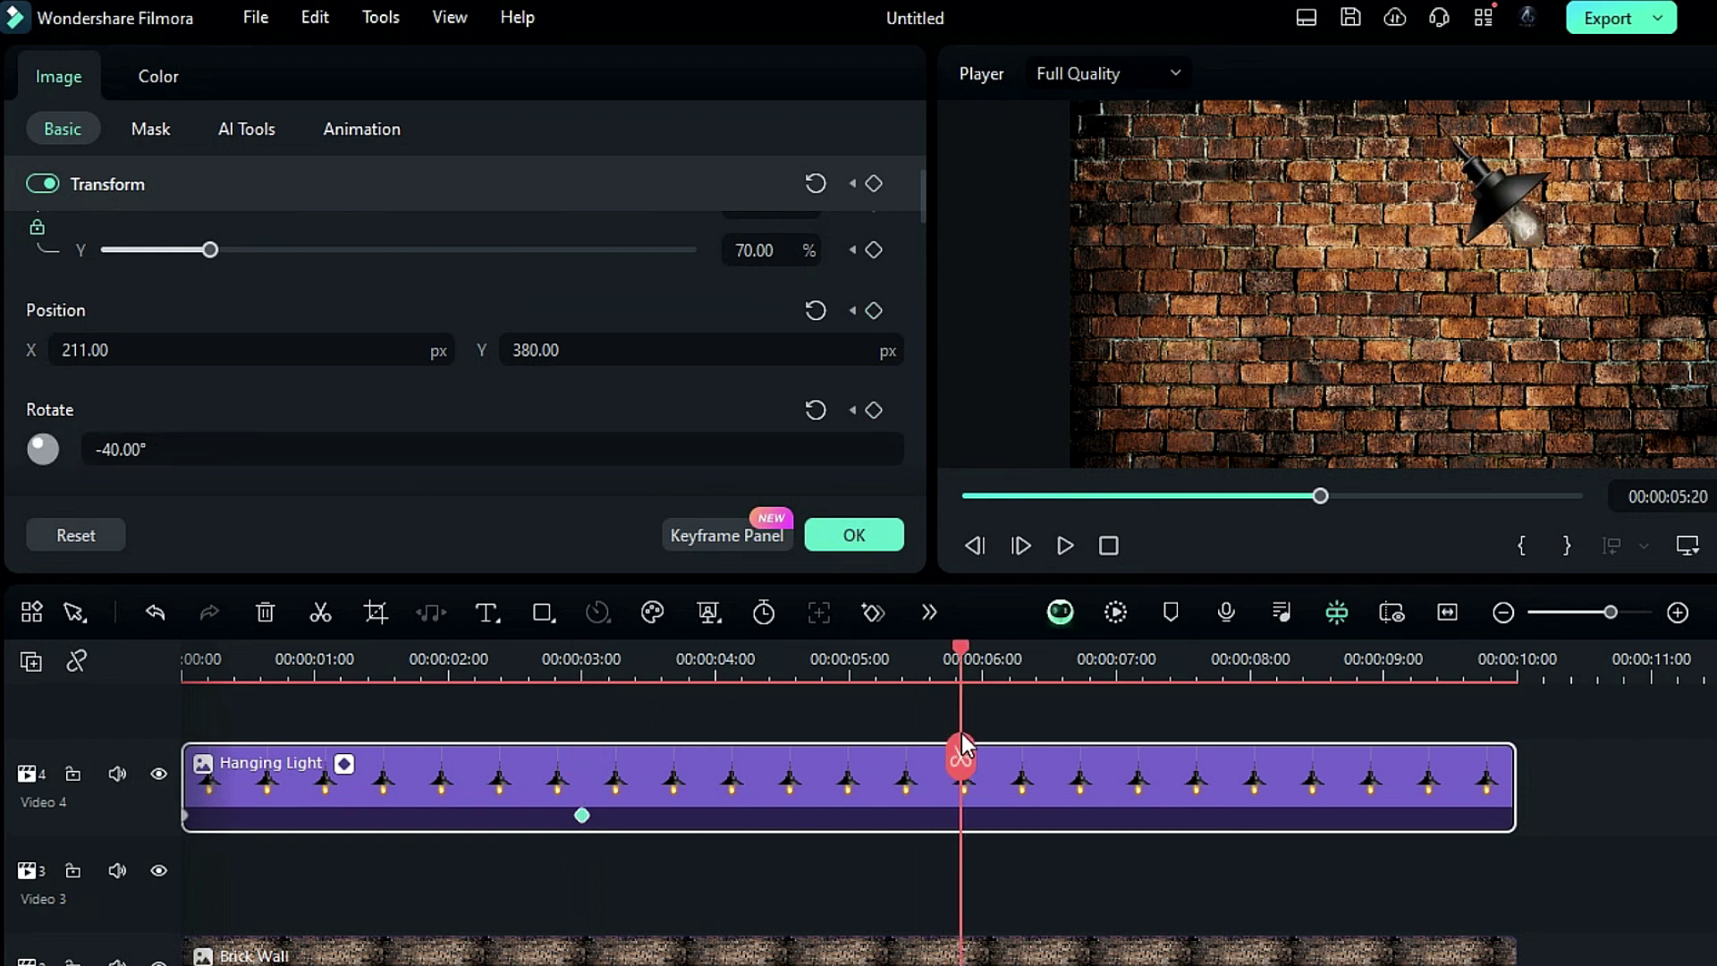
pyautogui.click(70, 353)
pyautogui.write('-')
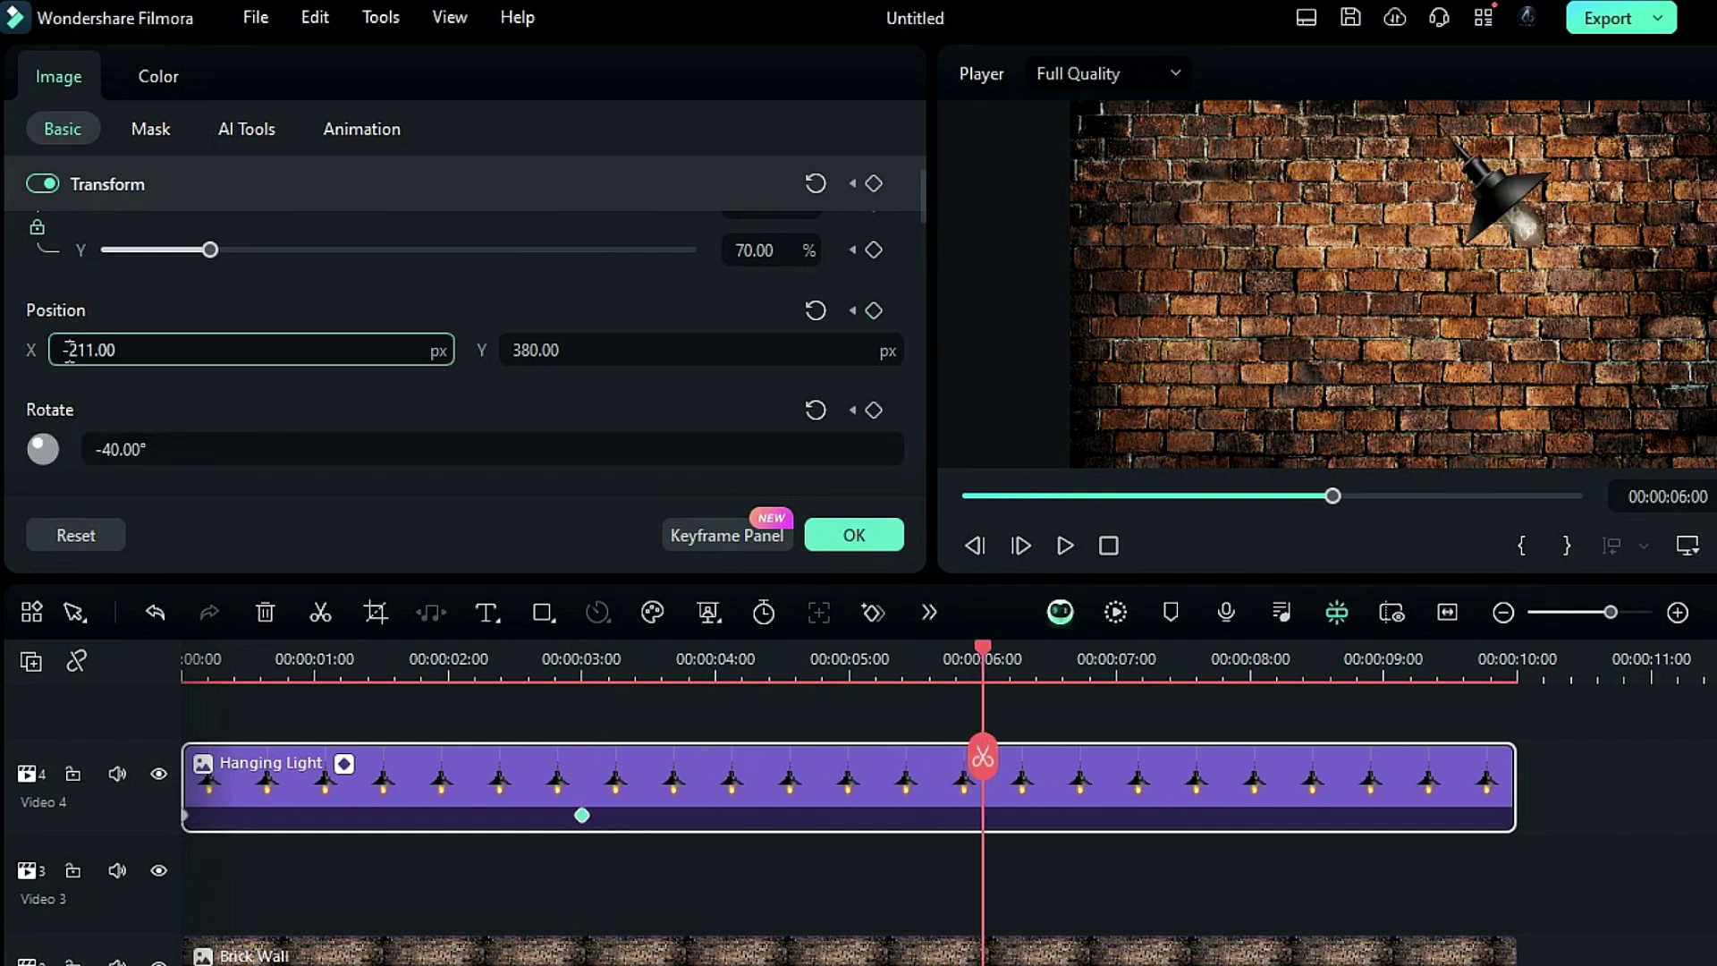
pyautogui.press('Return')
pyautogui.click(114, 447)
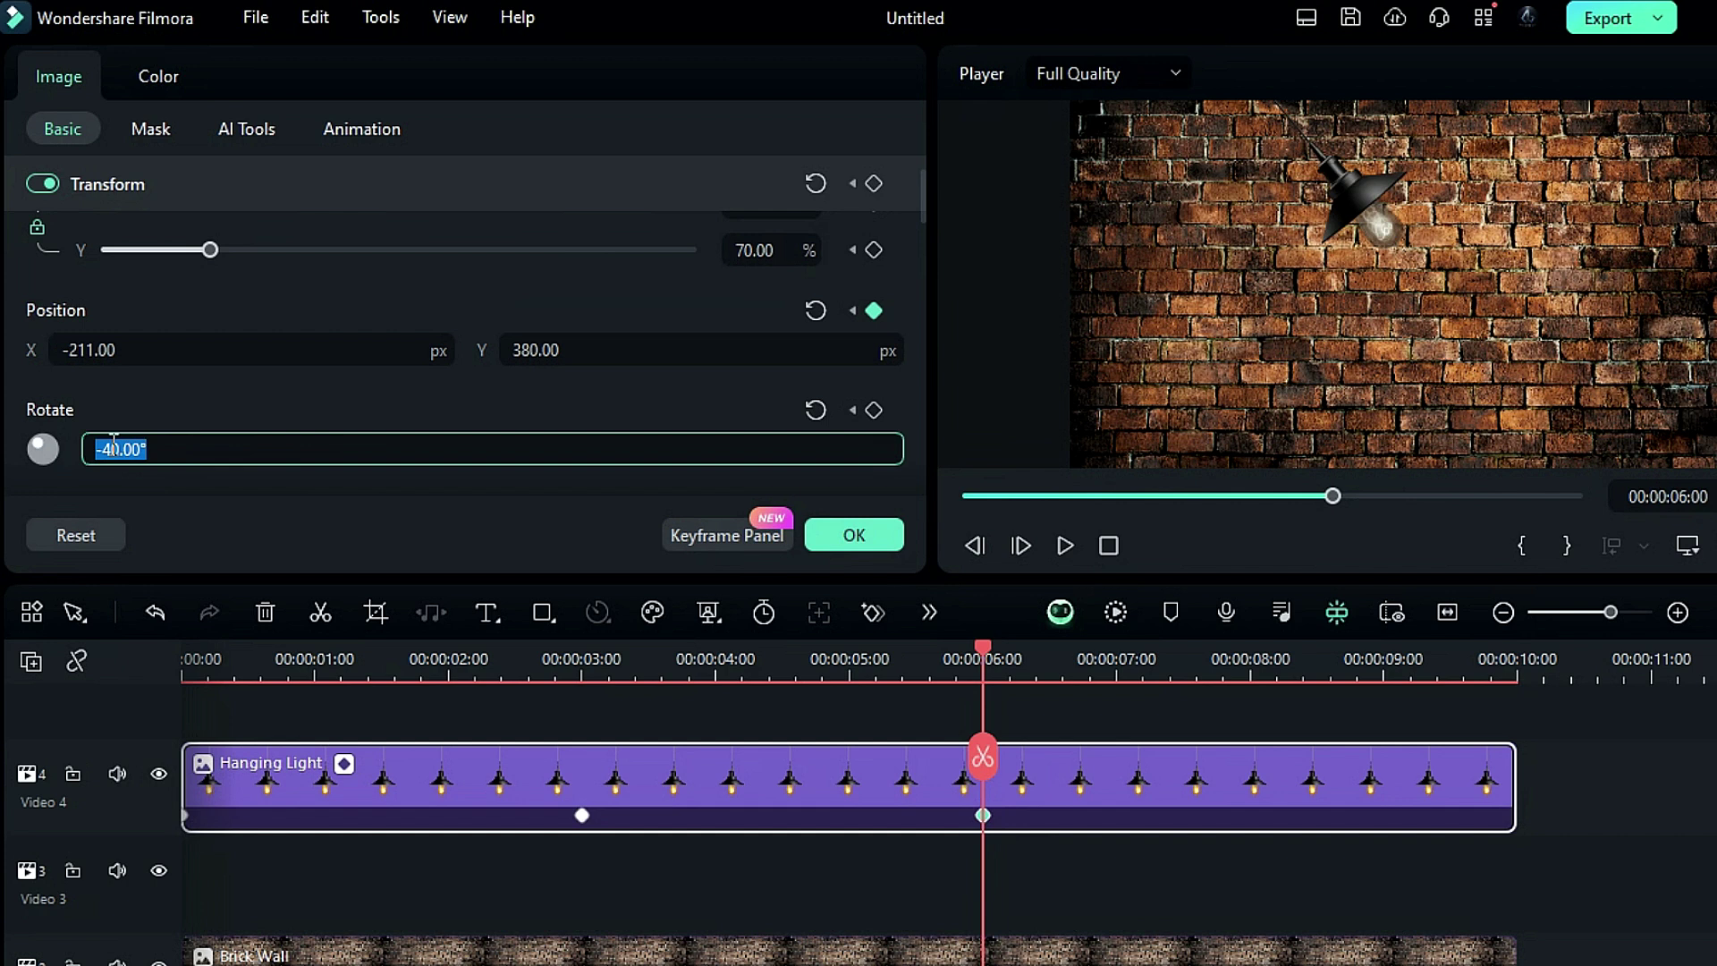
pyautogui.write('35')
pyautogui.press('Return')
# At the 9-second mark, keyframe the Hanging Light at X position 204 px and rotation -30°.
pyautogui.moveTo(983, 648); pyautogui.dragTo(1384, 648)
pyautogui.click(324, 349)
pyautogui.write('204')
pyautogui.press('Return')
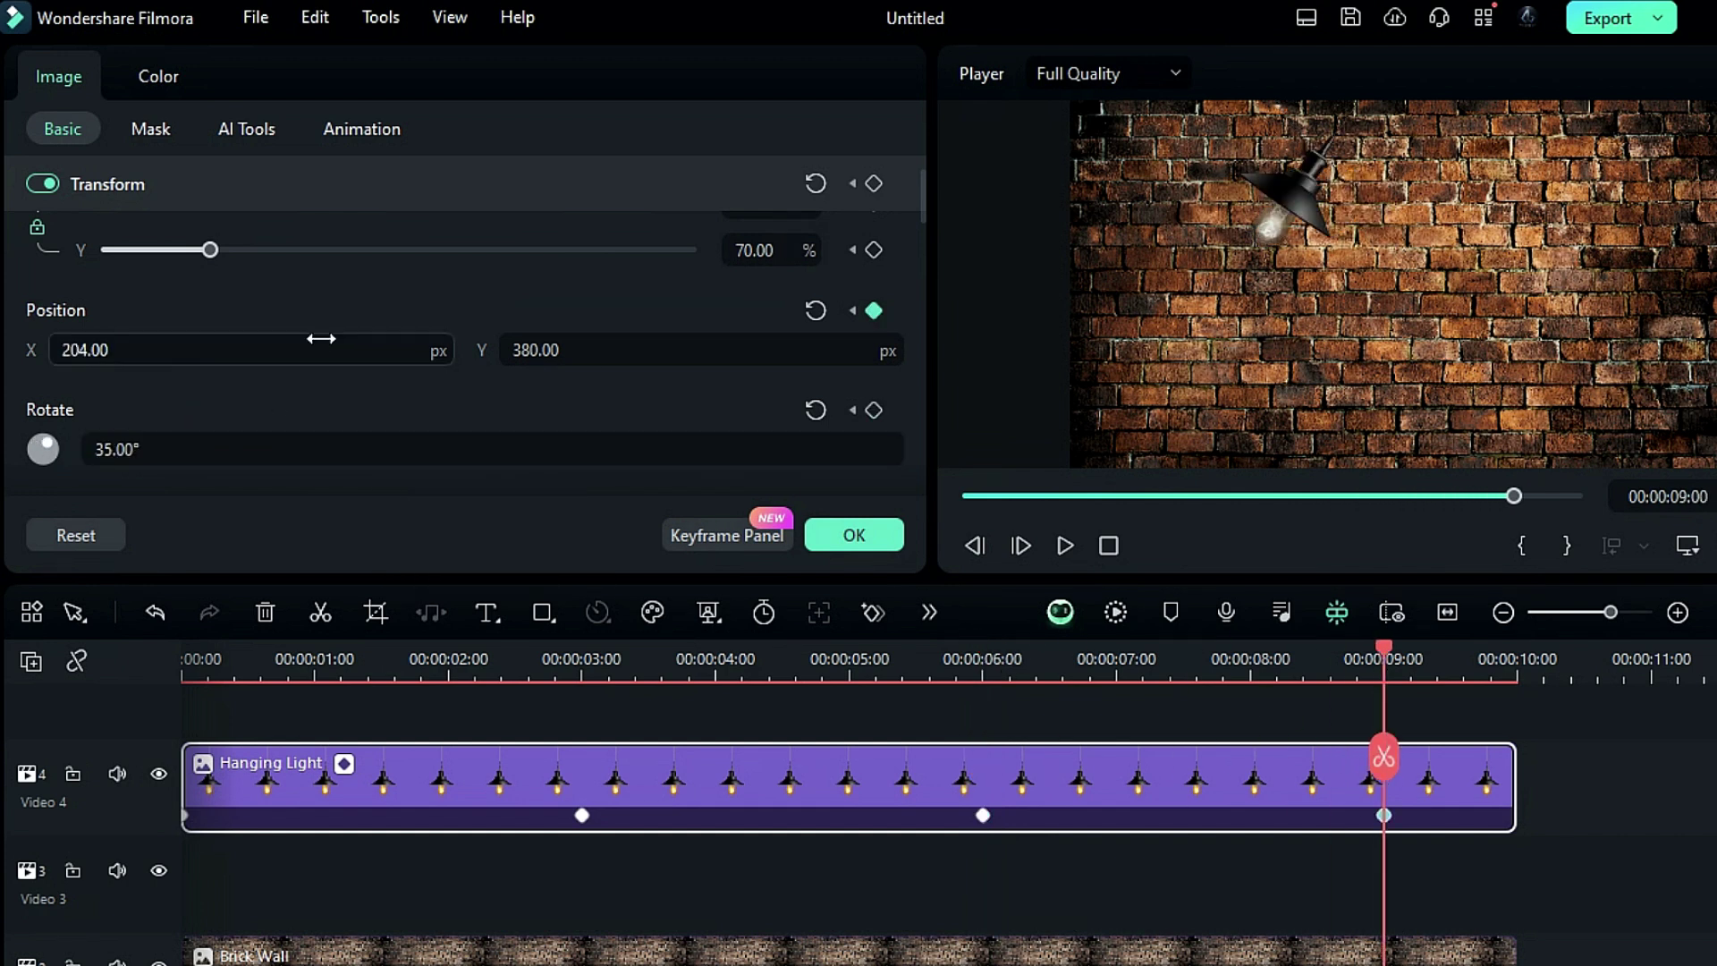
pyautogui.click(316, 446)
pyautogui.press('Return')
# At the 10-second mark, keyframe the Hanging Light at X position 120 px and rotation -19°.
pyautogui.press('space')
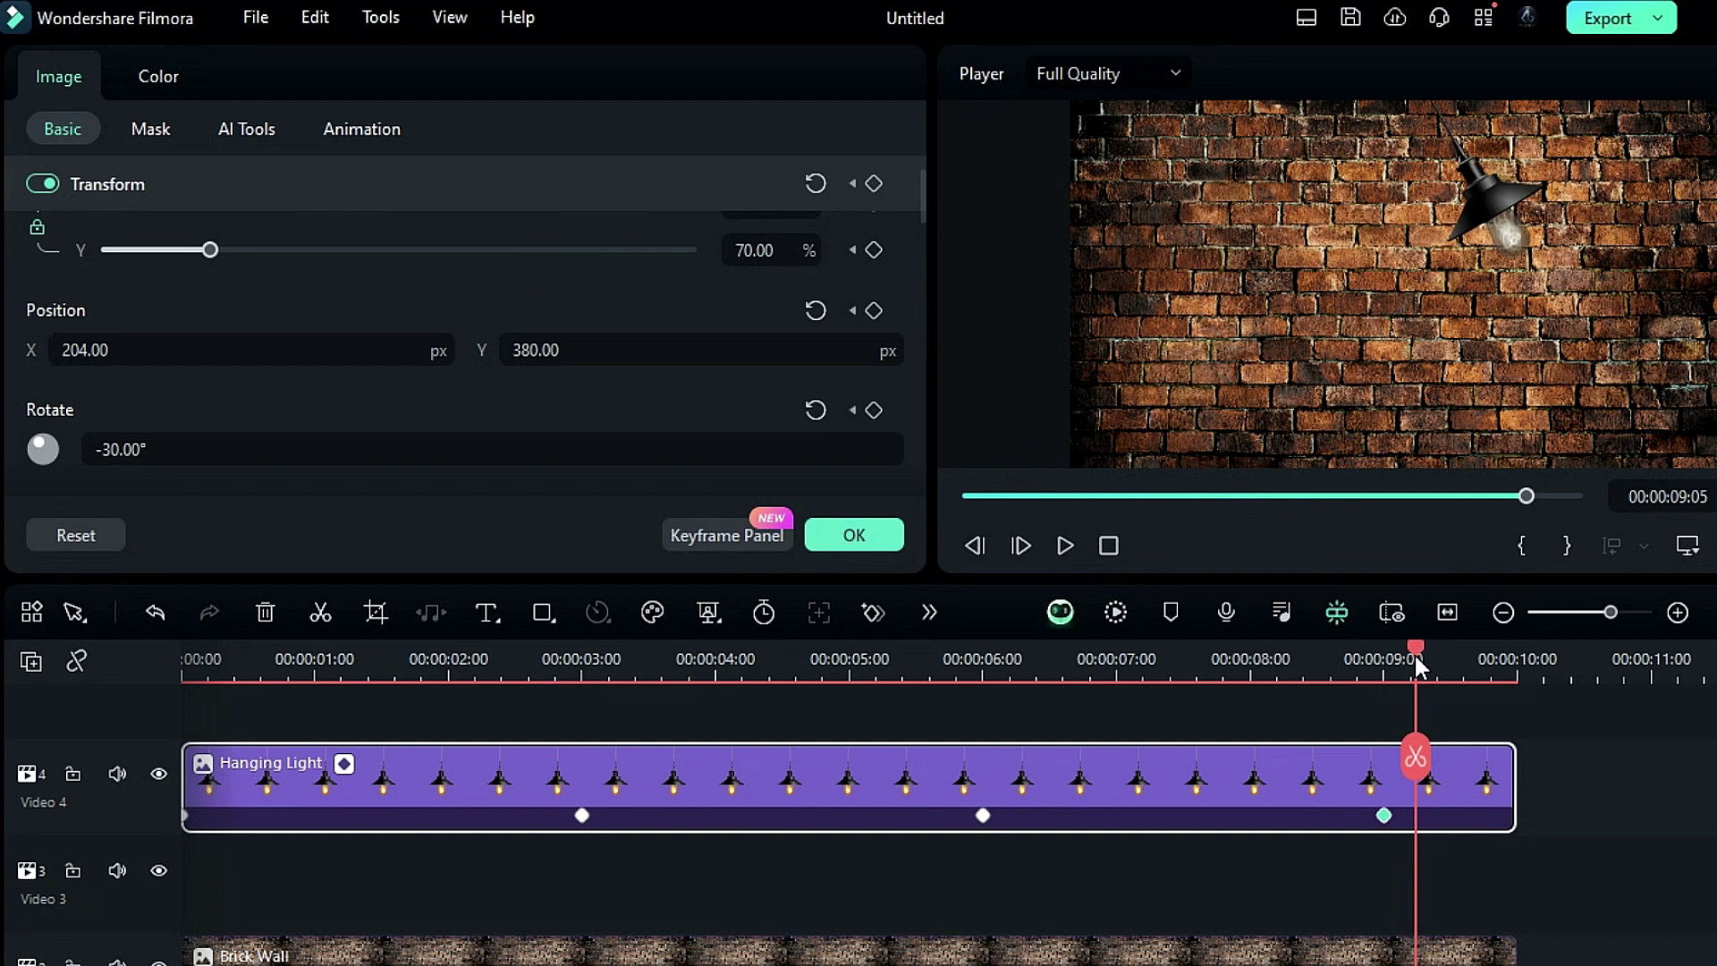
pyautogui.click(309, 349)
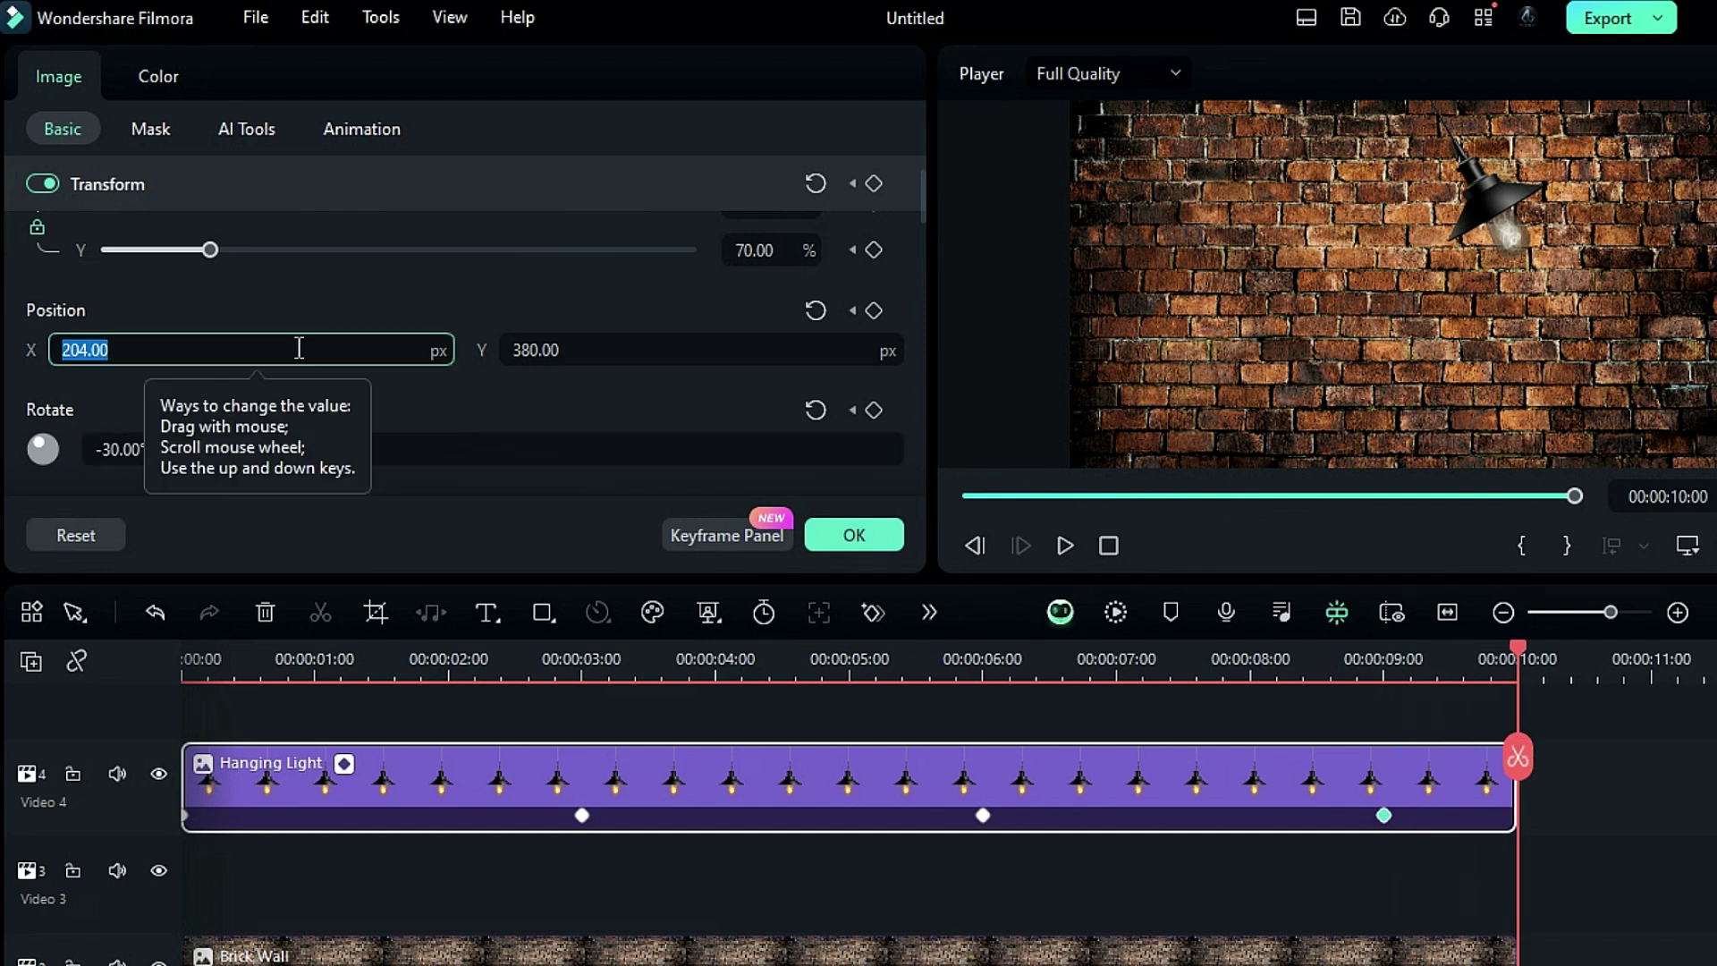
pyautogui.write('120')
pyautogui.press('Return')
pyautogui.click(385, 449)
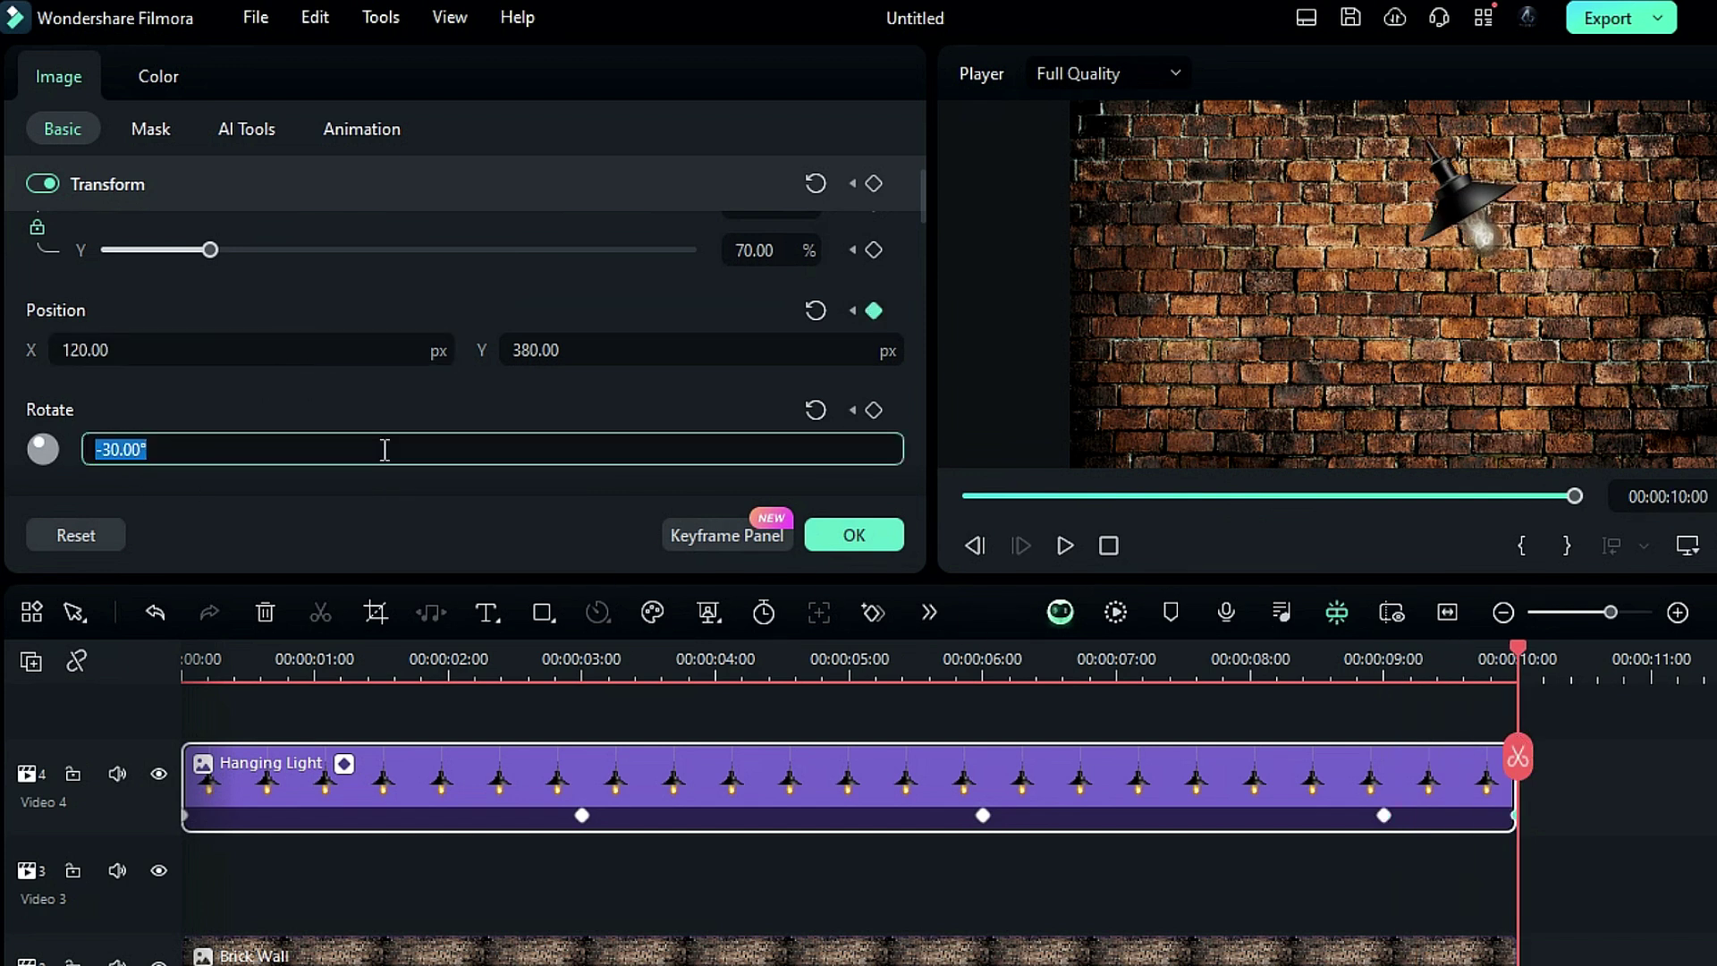
pyautogui.write('-19')
pyautogui.press('Return')
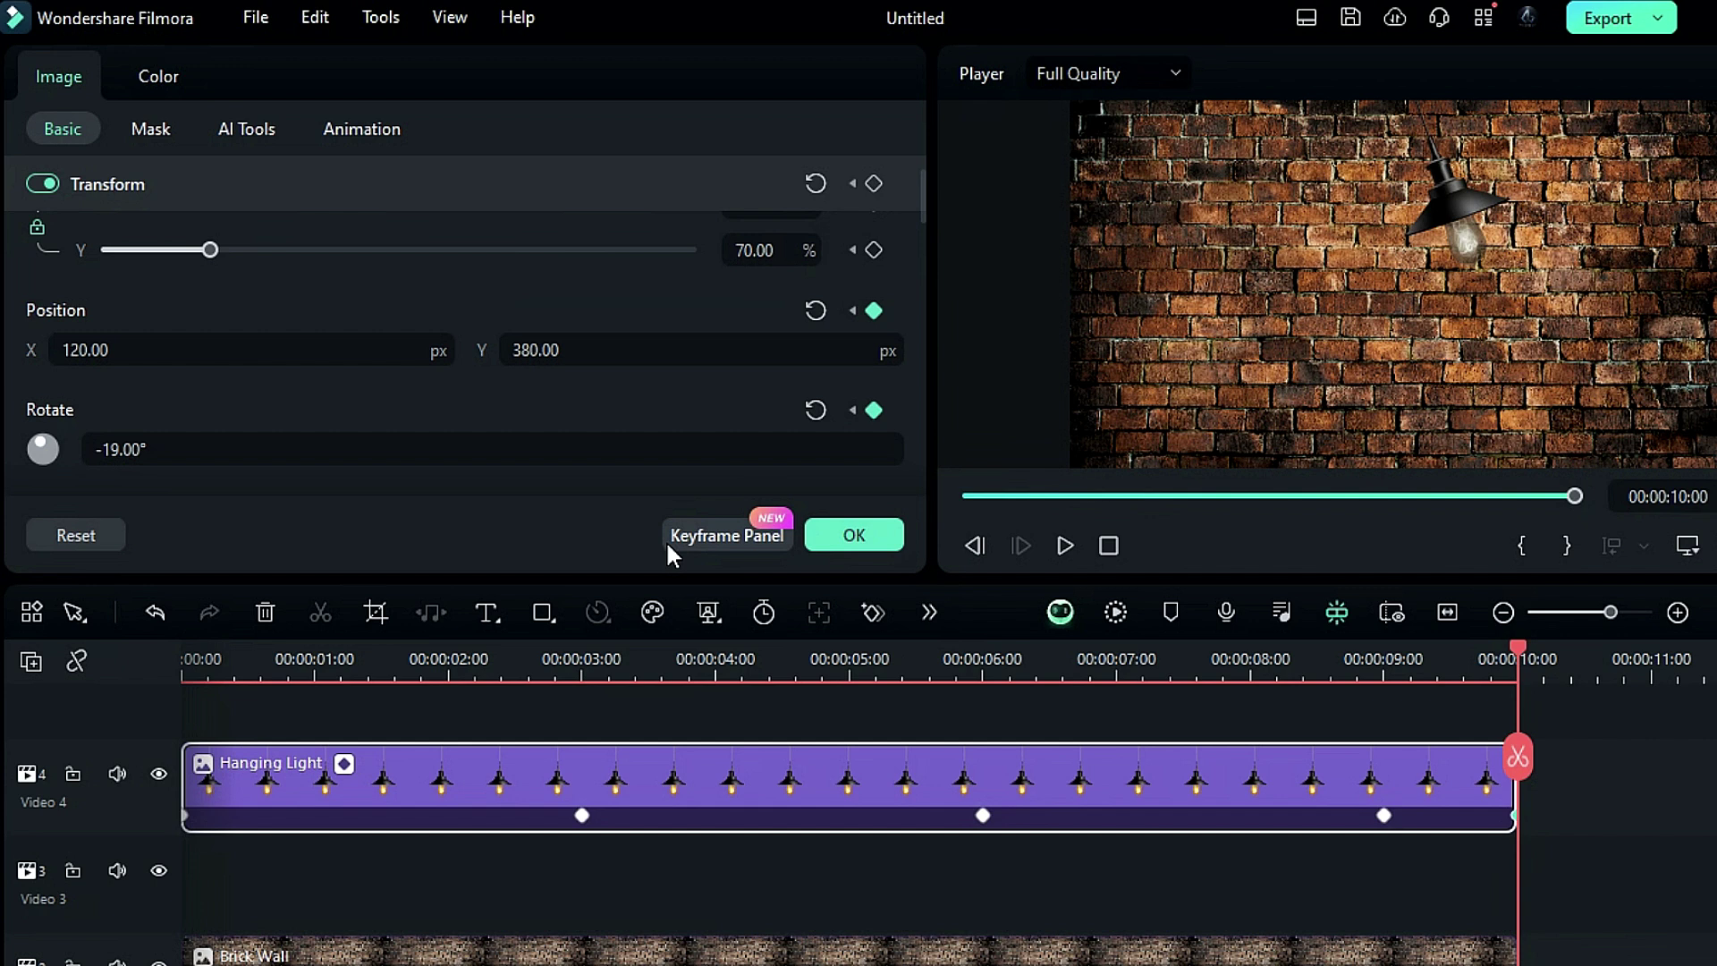
# Show the Hanging Light's keyframe graph and smooth the curve through all its position keyframes.
pyautogui.click(680, 537)
pyautogui.click(558, 345)
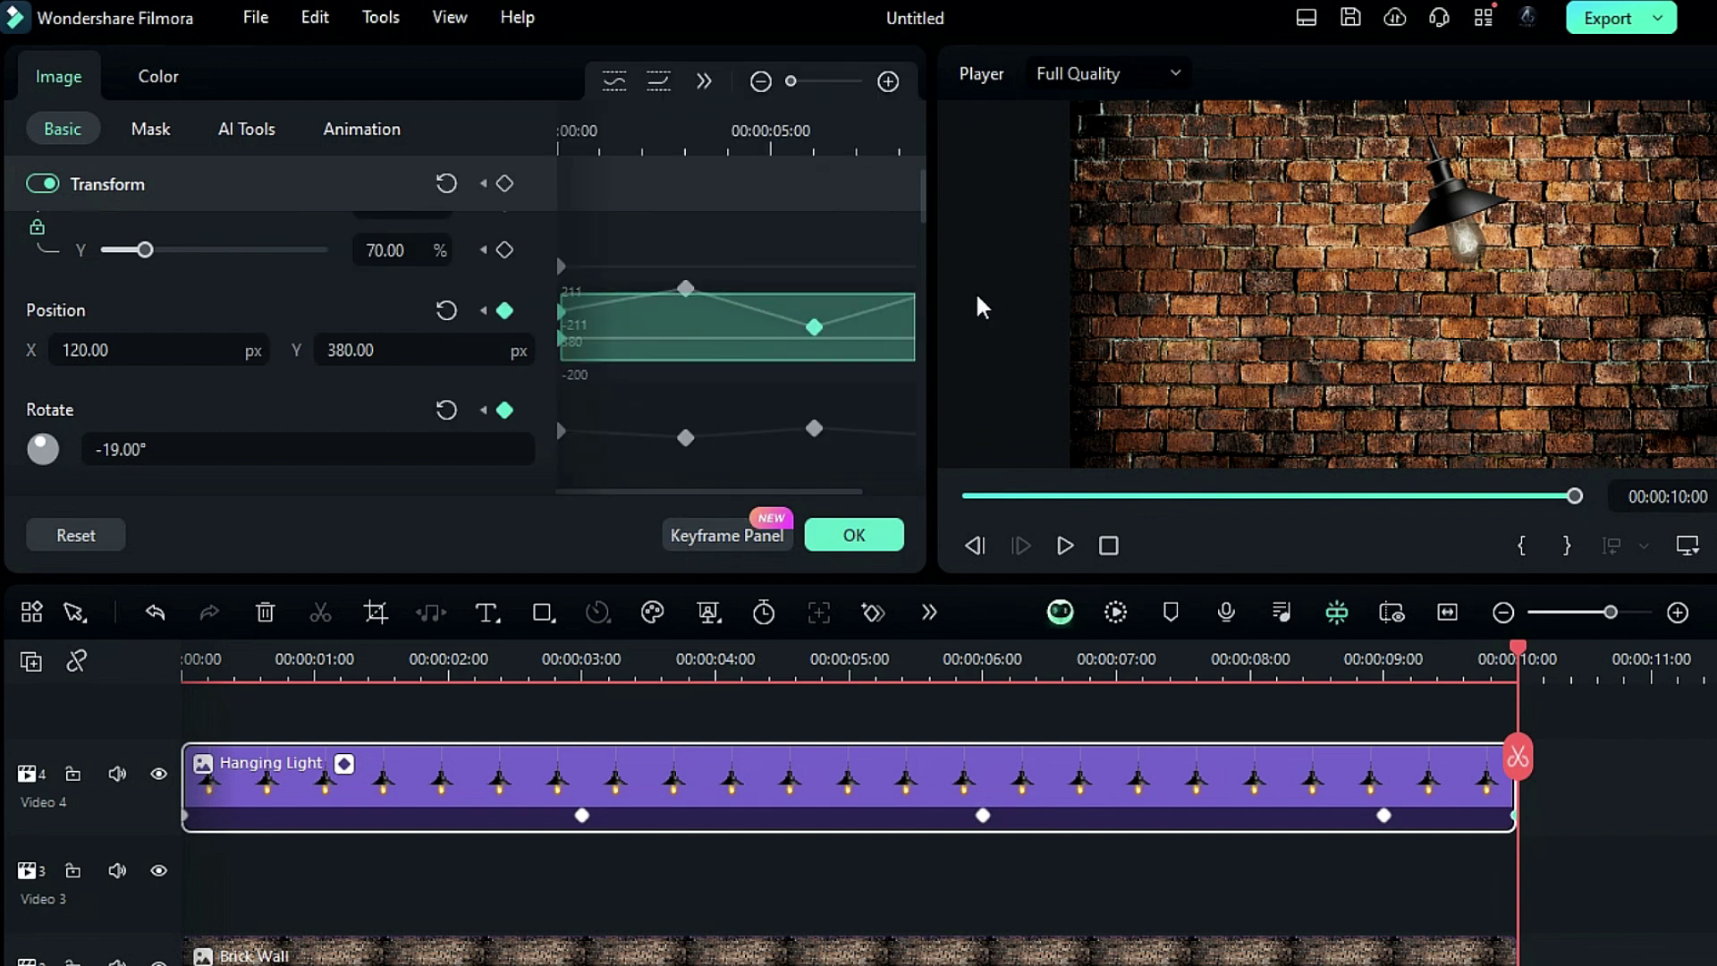
pyautogui.moveTo(977, 295); pyautogui.dragTo(973, 278)
pyautogui.moveTo(827, 490); pyautogui.dragTo(933, 488)
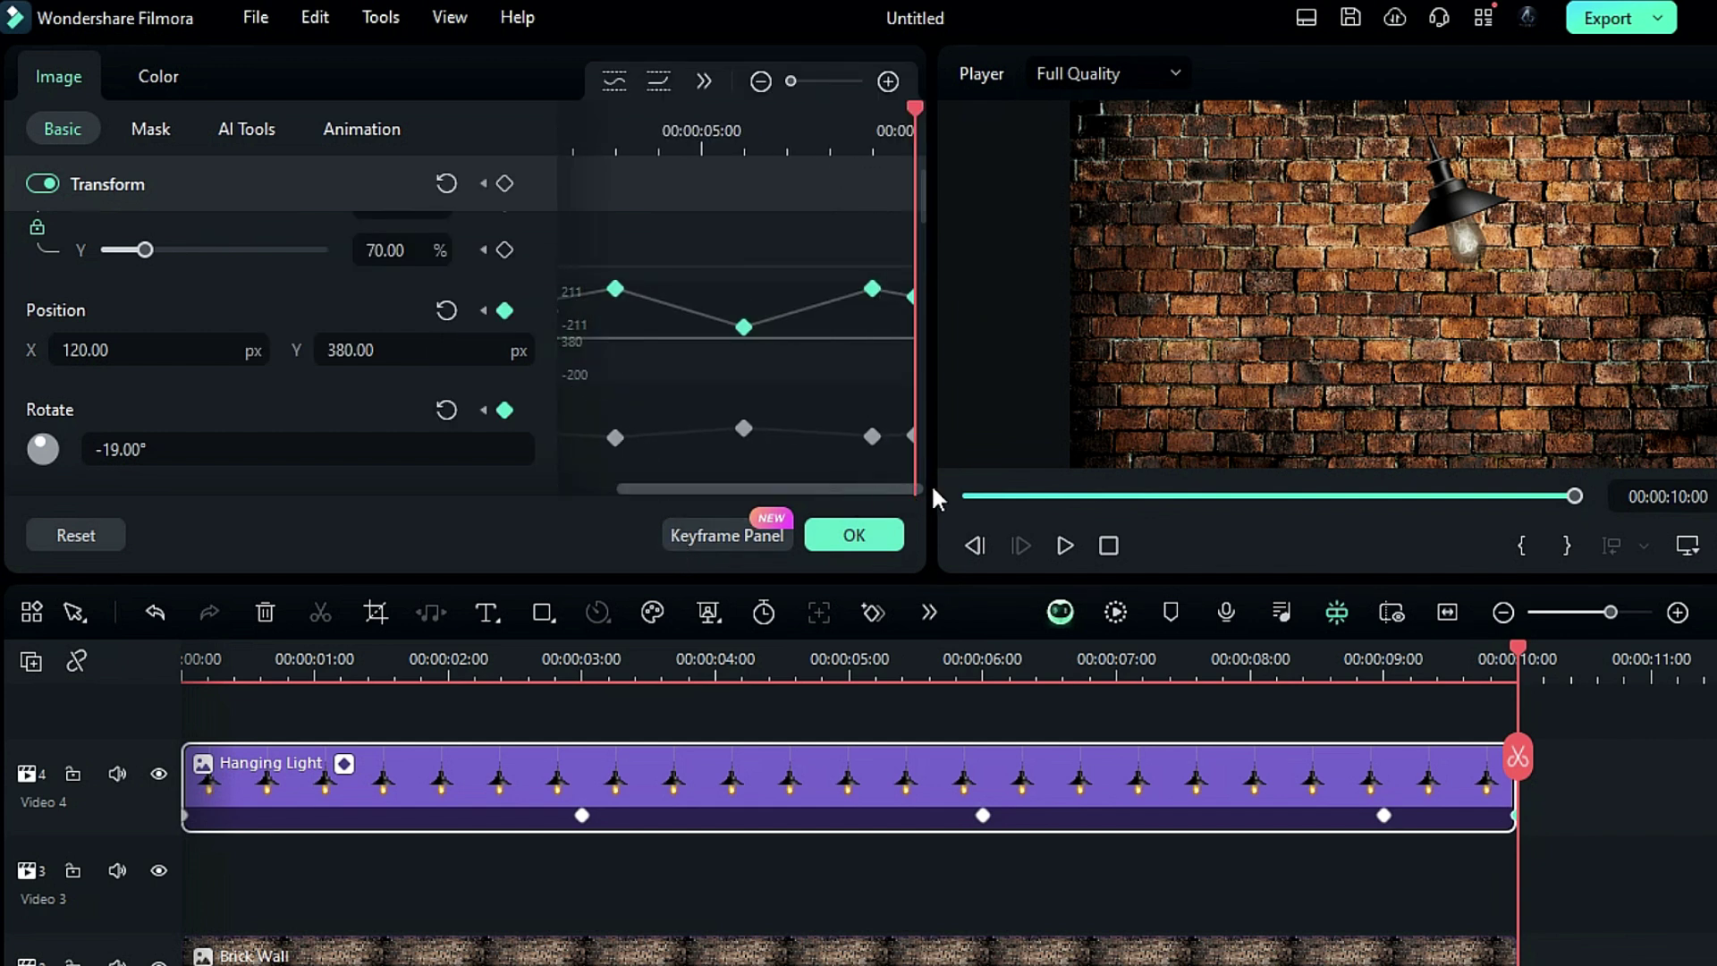
pyautogui.click(656, 87)
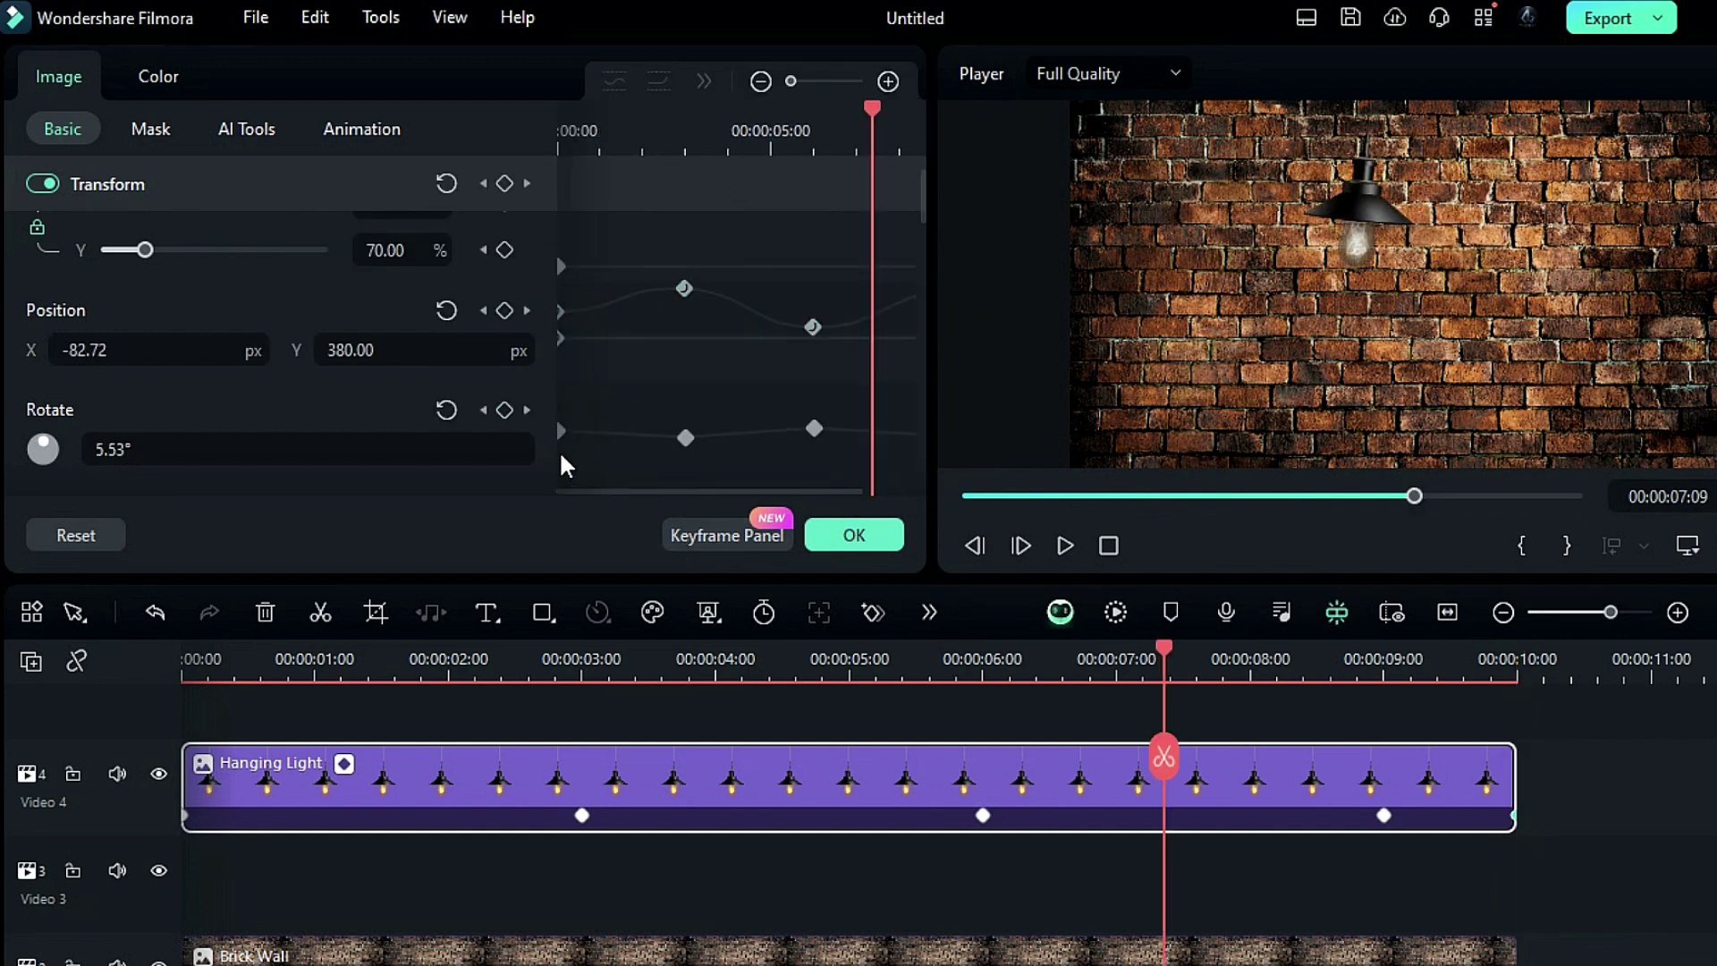
# Smooth the curve through the Hanging Light's rotation keyframes and play back the swing from the start of the timeline.
pyautogui.click(561, 452)
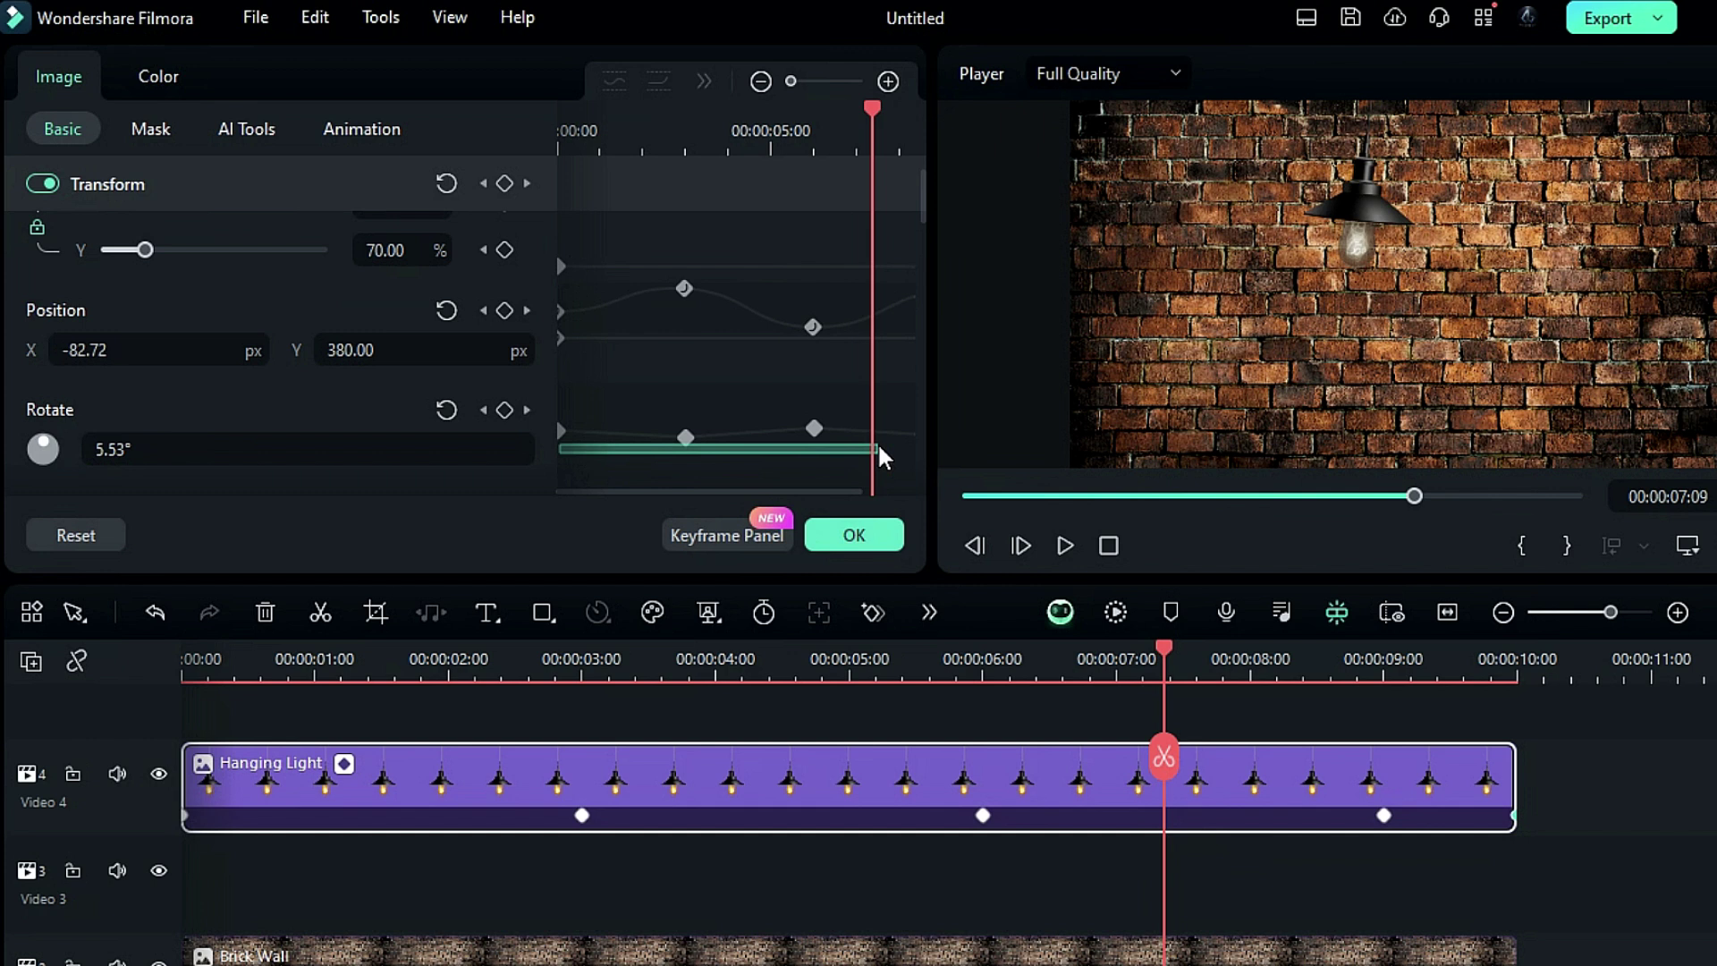
pyautogui.click(656, 86)
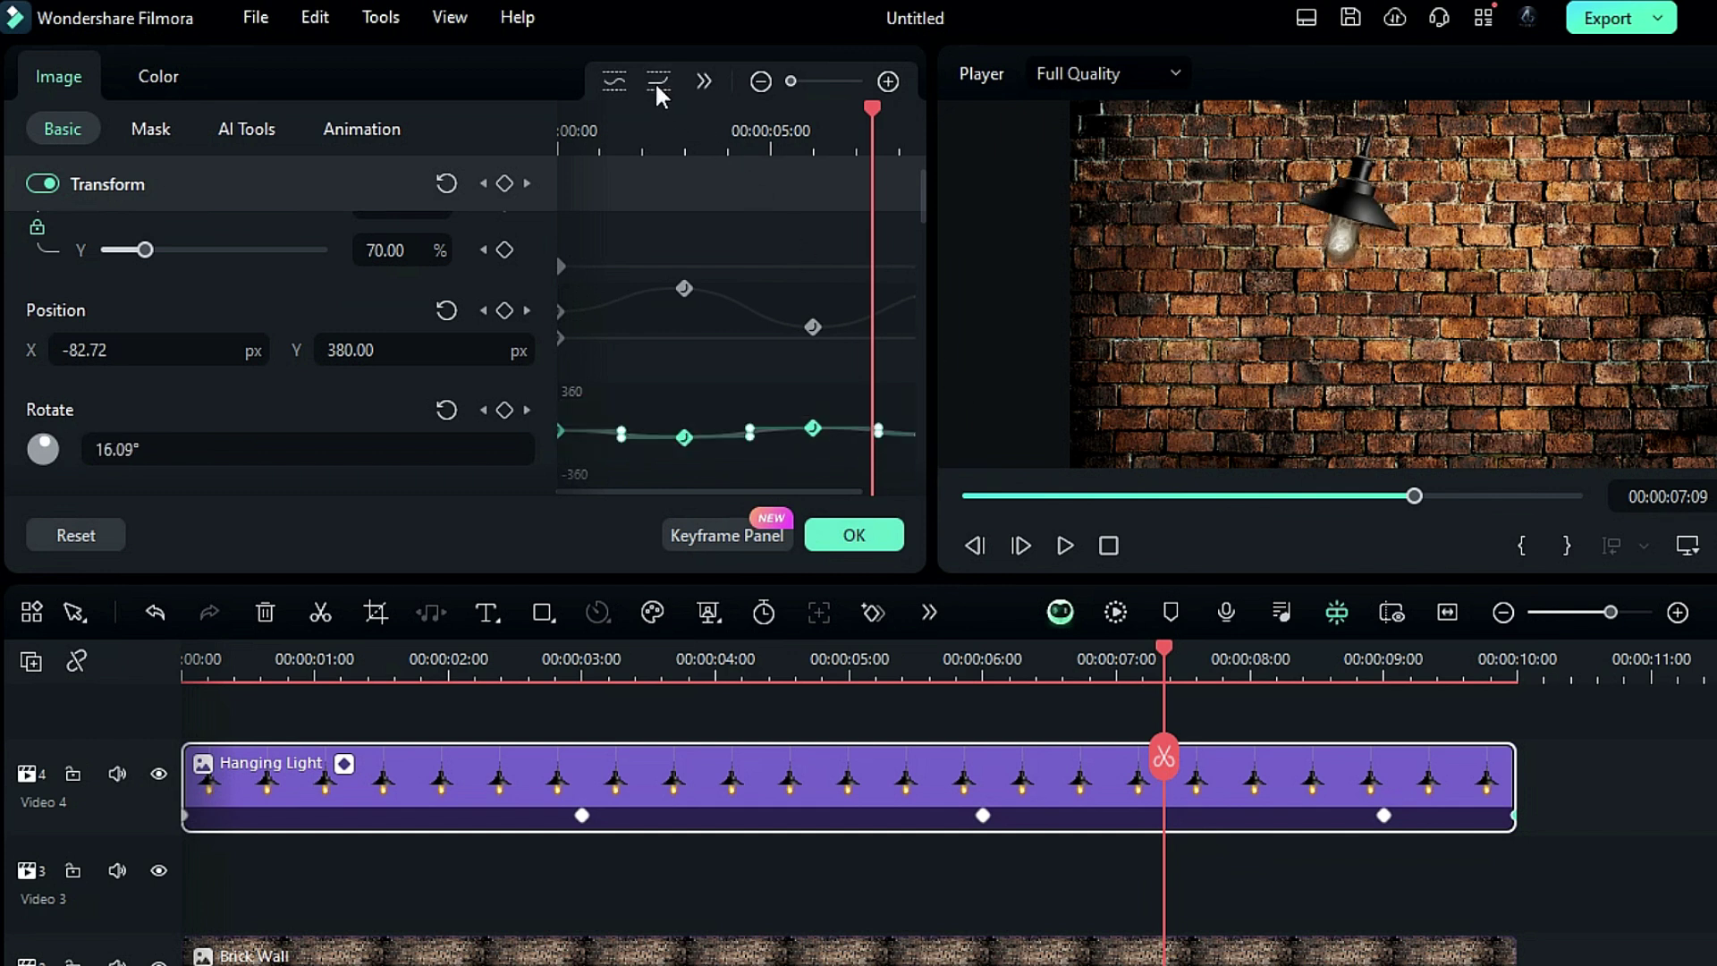
pyautogui.press('space')
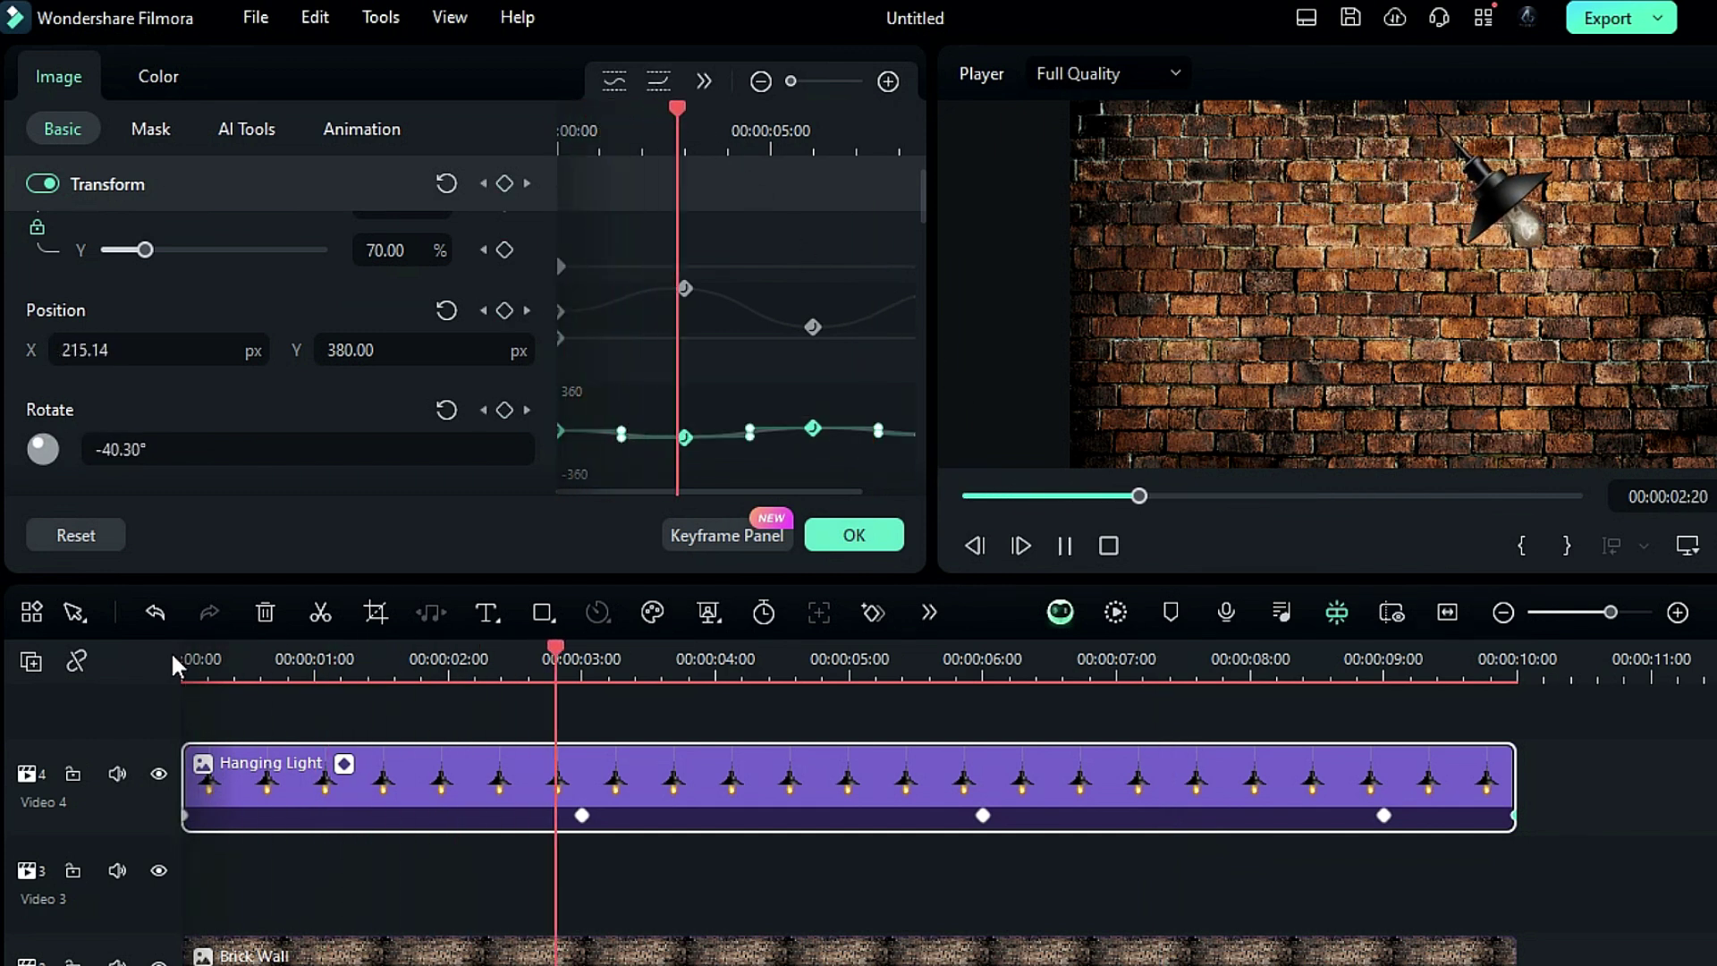
pyautogui.press('space')
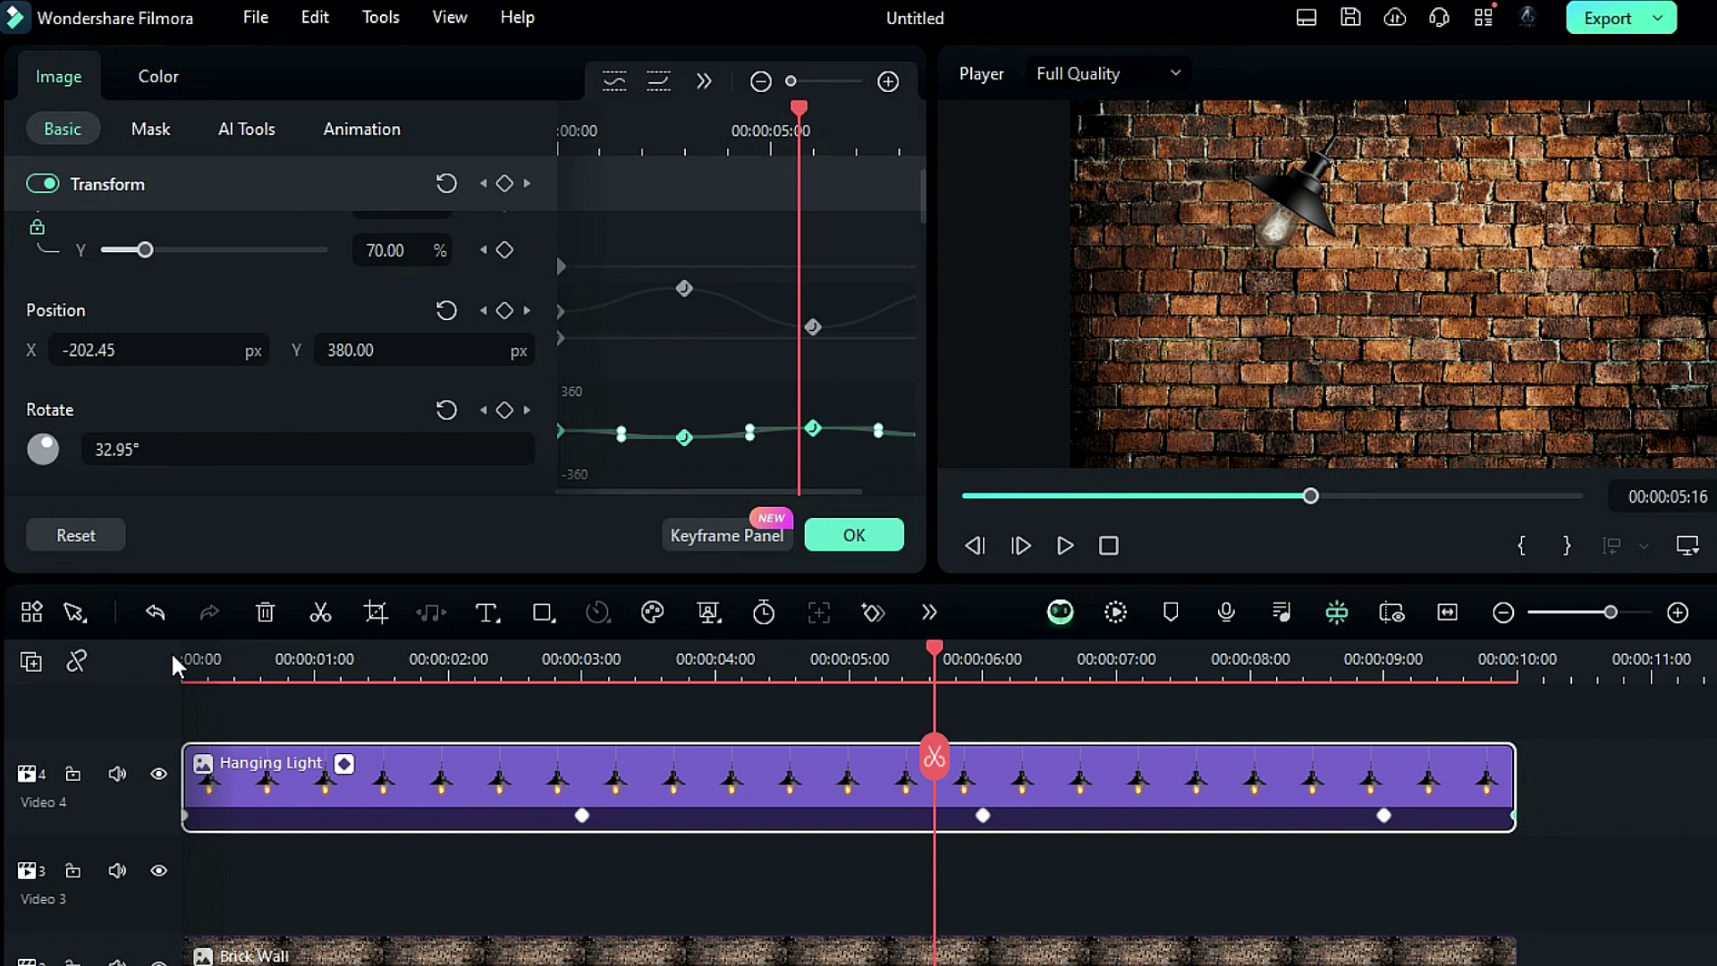
# Duplicate the Hanging Light clip onto the Video 5 track and set the copy's colour preset to None.
pyautogui.moveTo(281, 786); pyautogui.dragTo(274, 714)
pyautogui.click(277, 663)
pyautogui.click(143, 78)
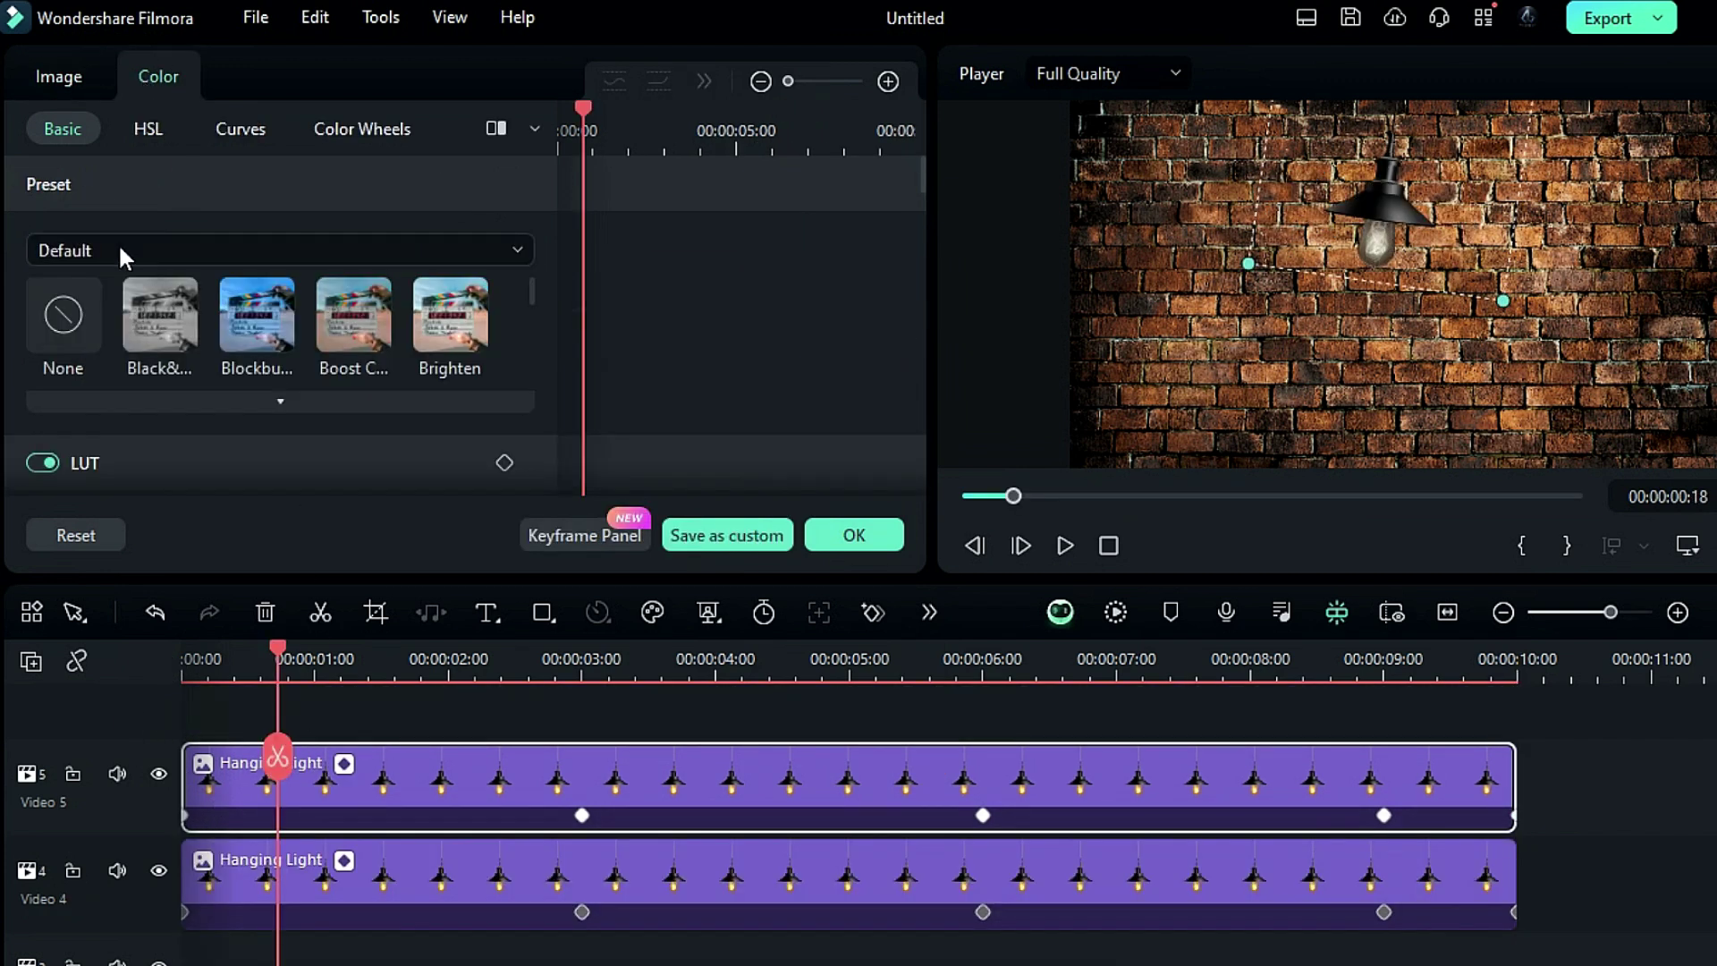
pyautogui.press('Home')
# Draw a closed, cone-shaped mask on the Video 2 Brick Wall clip, spreading from the lamp down past the frame's lower edge.
pyautogui.scroll(-2, 320, 821)
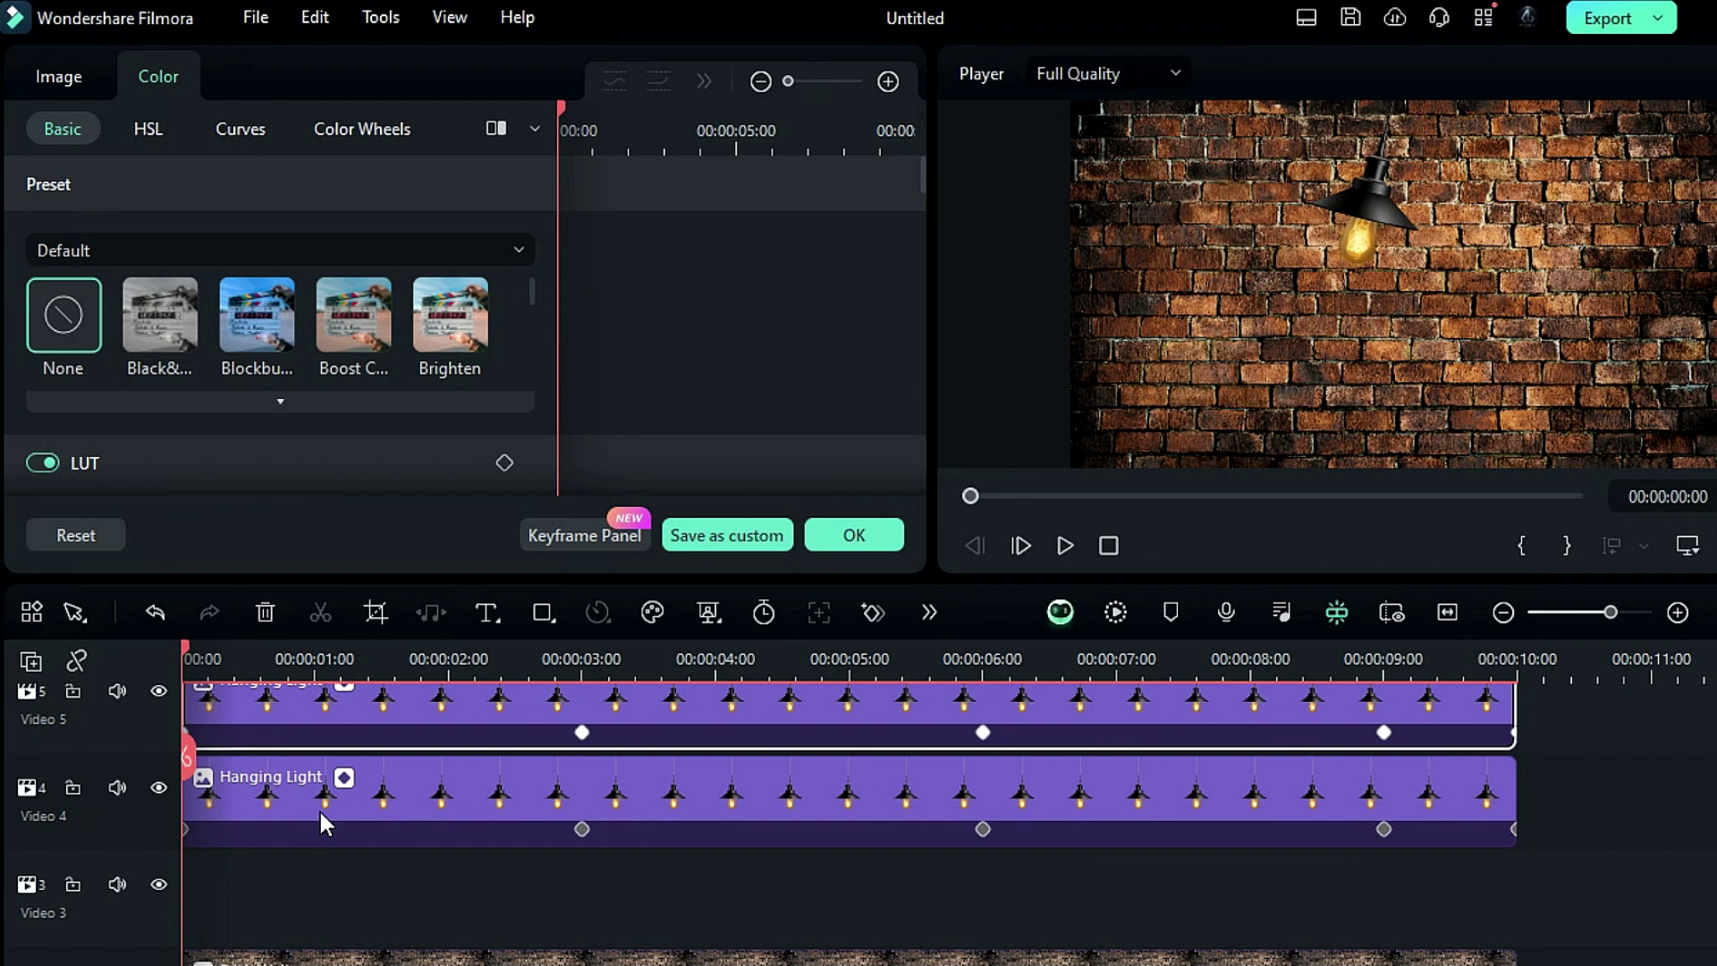
pyautogui.scroll(1, 321, 821)
pyautogui.scroll(-3, 320, 814)
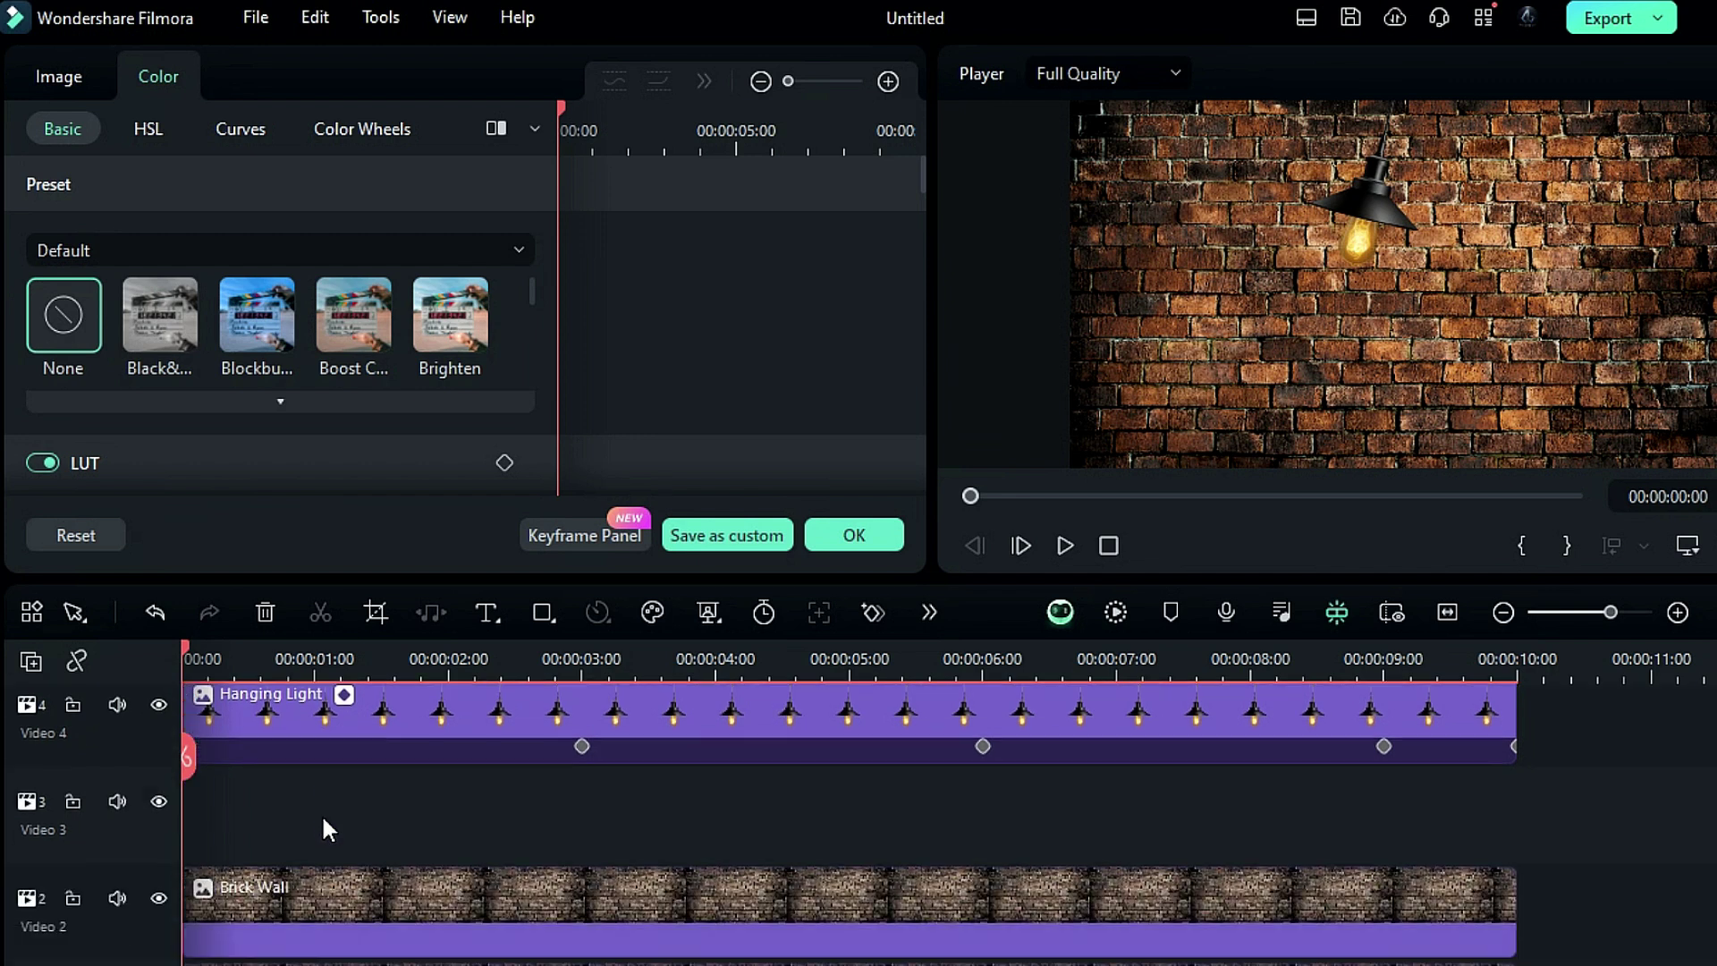
pyautogui.click(323, 818)
pyautogui.click(60, 75)
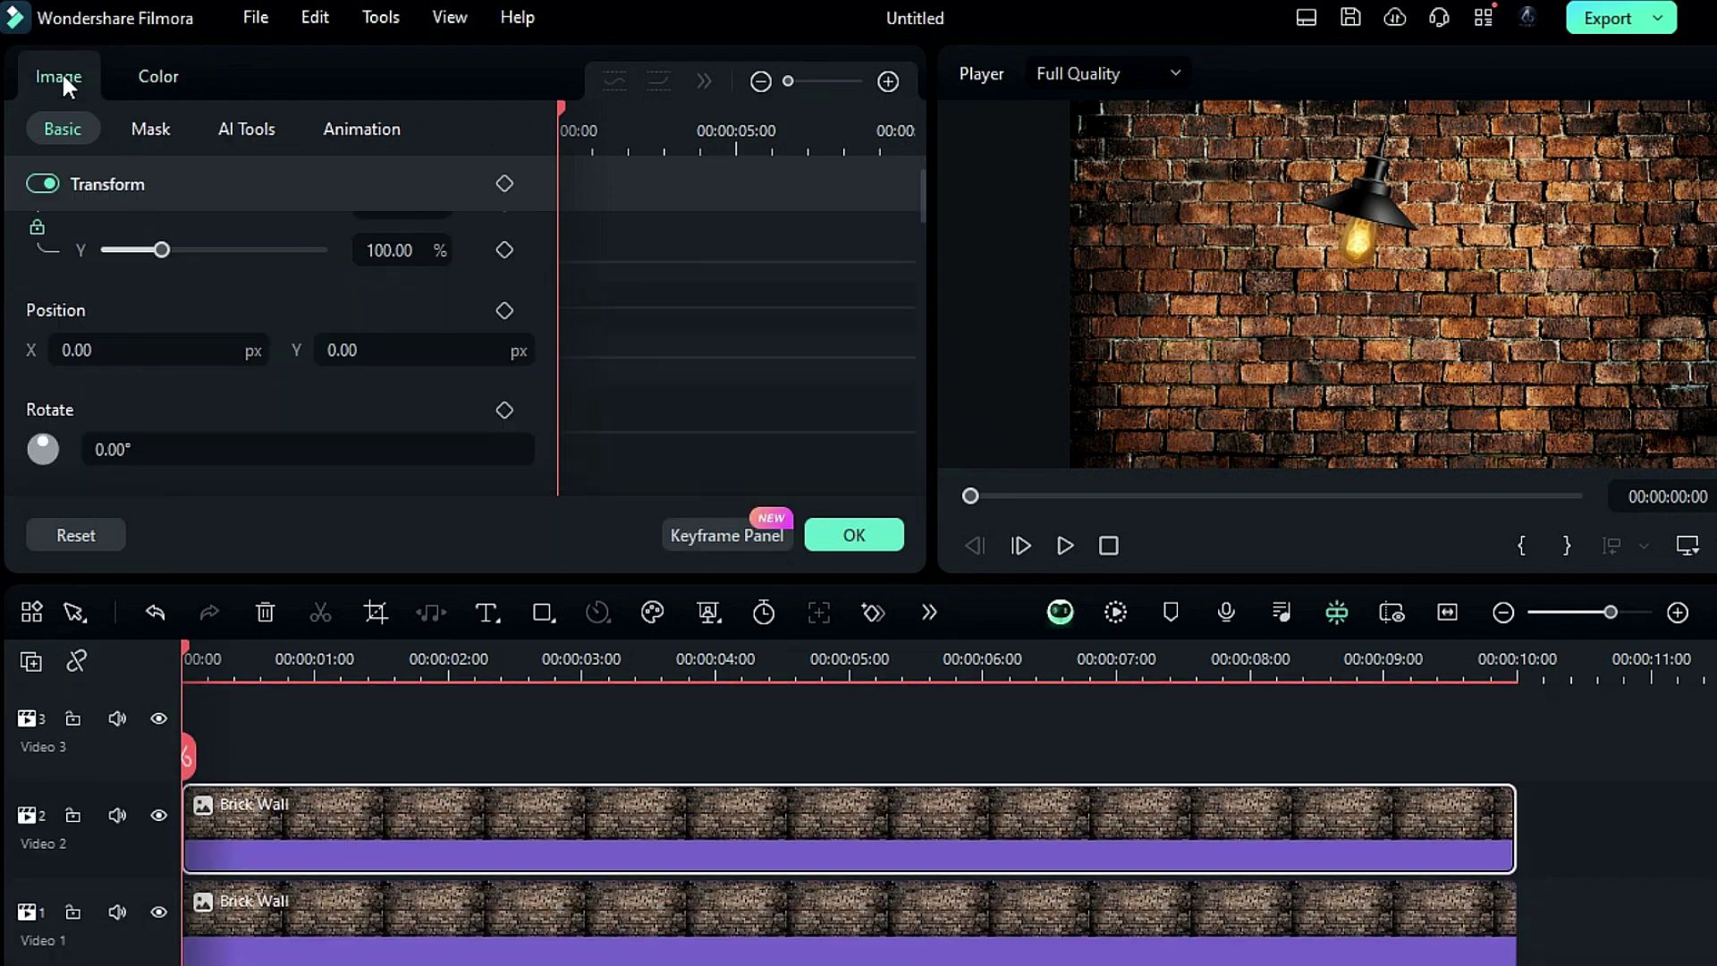
pyautogui.click(143, 127)
pyautogui.click(233, 210)
pyautogui.click(1340, 213)
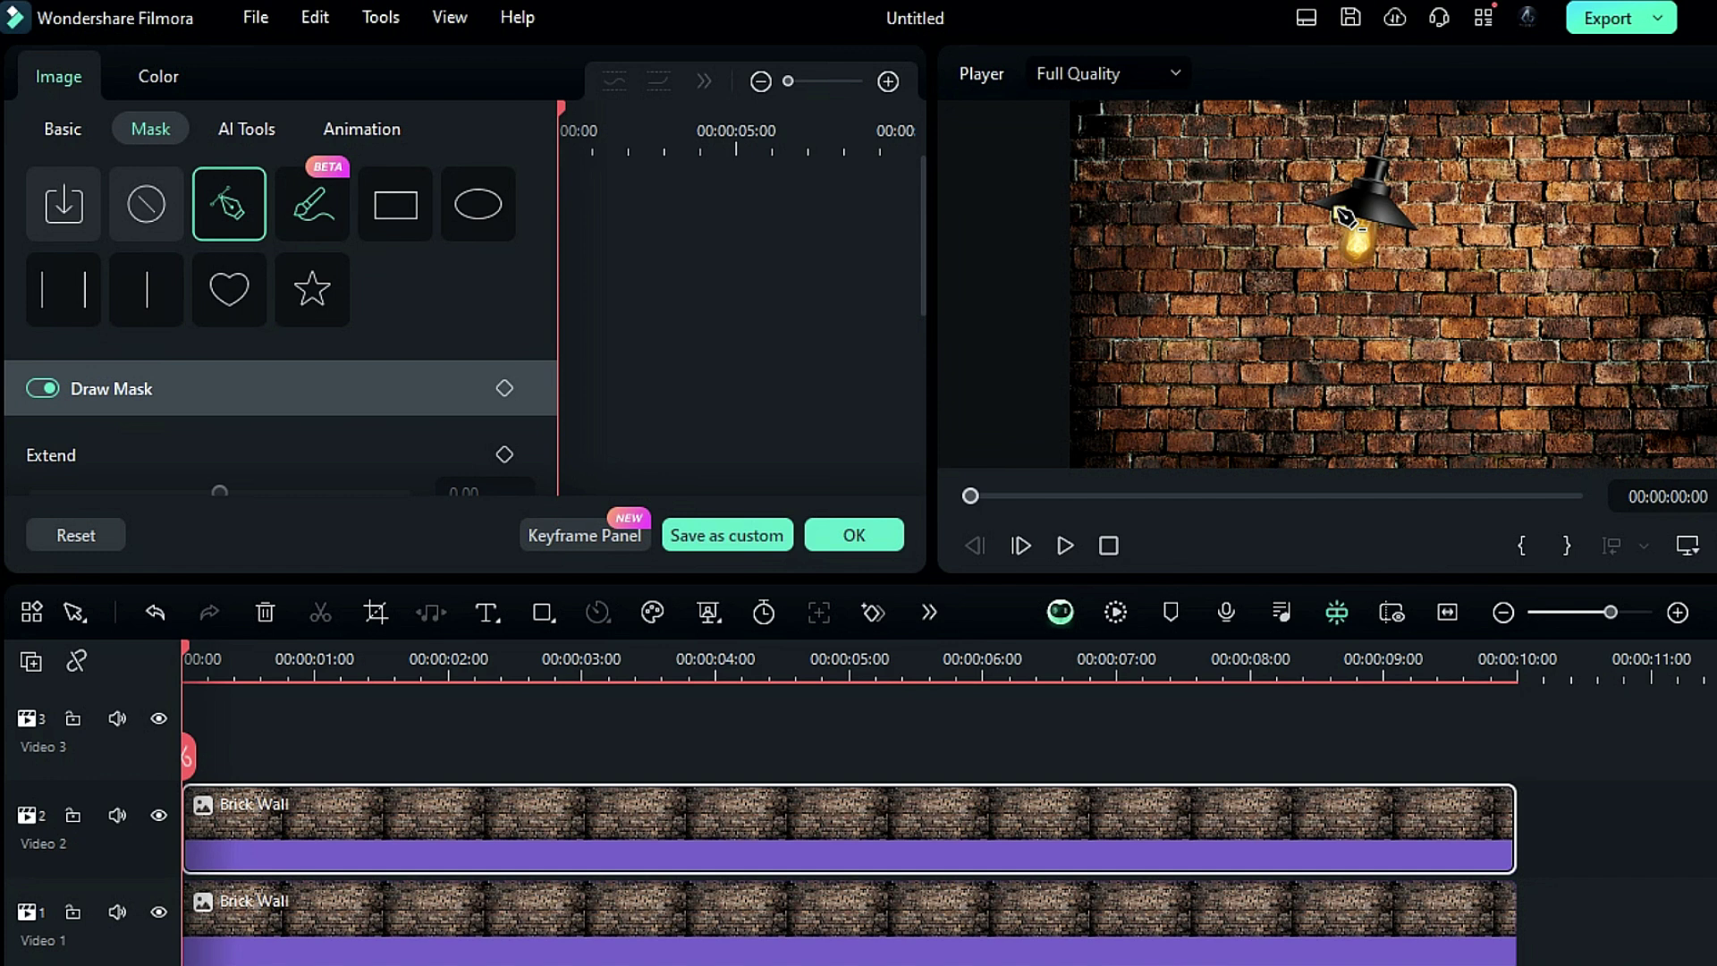
pyautogui.click(1324, 207)
pyautogui.click(1309, 204)
pyautogui.click(1239, 213)
pyautogui.click(1209, 239)
pyautogui.click(1124, 309)
pyautogui.click(1047, 379)
pyautogui.click(1510, 344)
pyautogui.click(1447, 276)
pyautogui.click(1414, 241)
pyautogui.click(1339, 222)
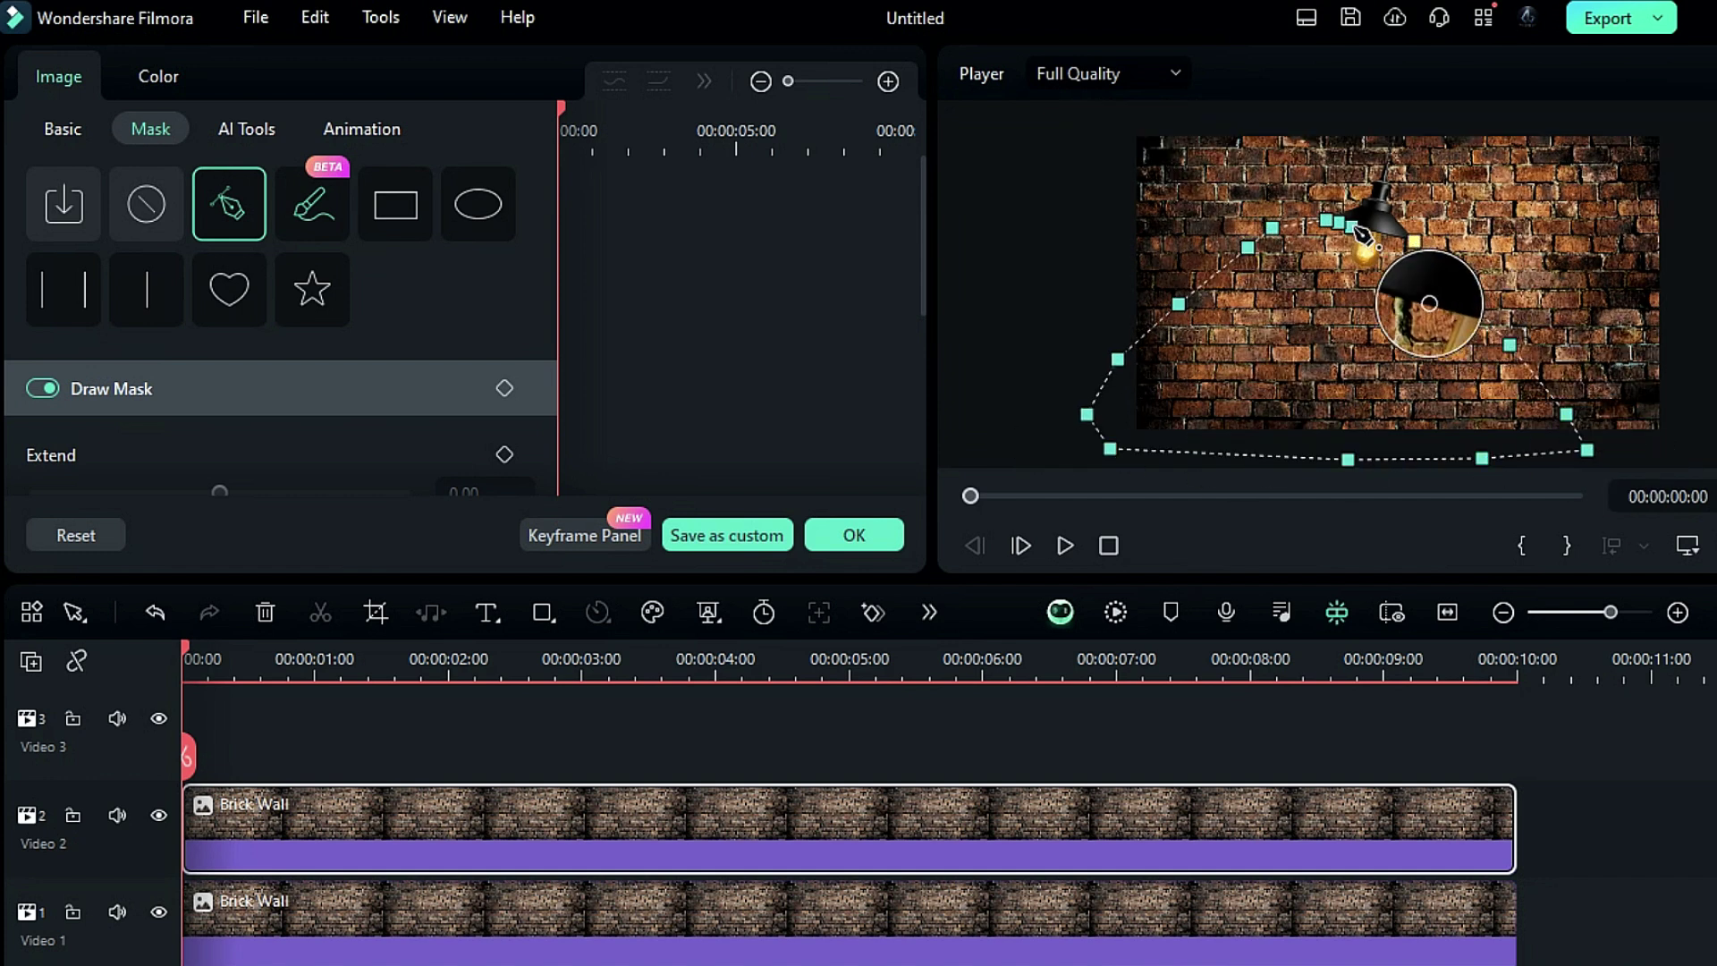
# Set the Brick Wall mask's blur strength to 100 and add a mask path keyframe at the start of the clip.
pyautogui.scroll(-3, 98, 384)
pyautogui.moveTo(37, 344); pyautogui.dragTo(422, 342)
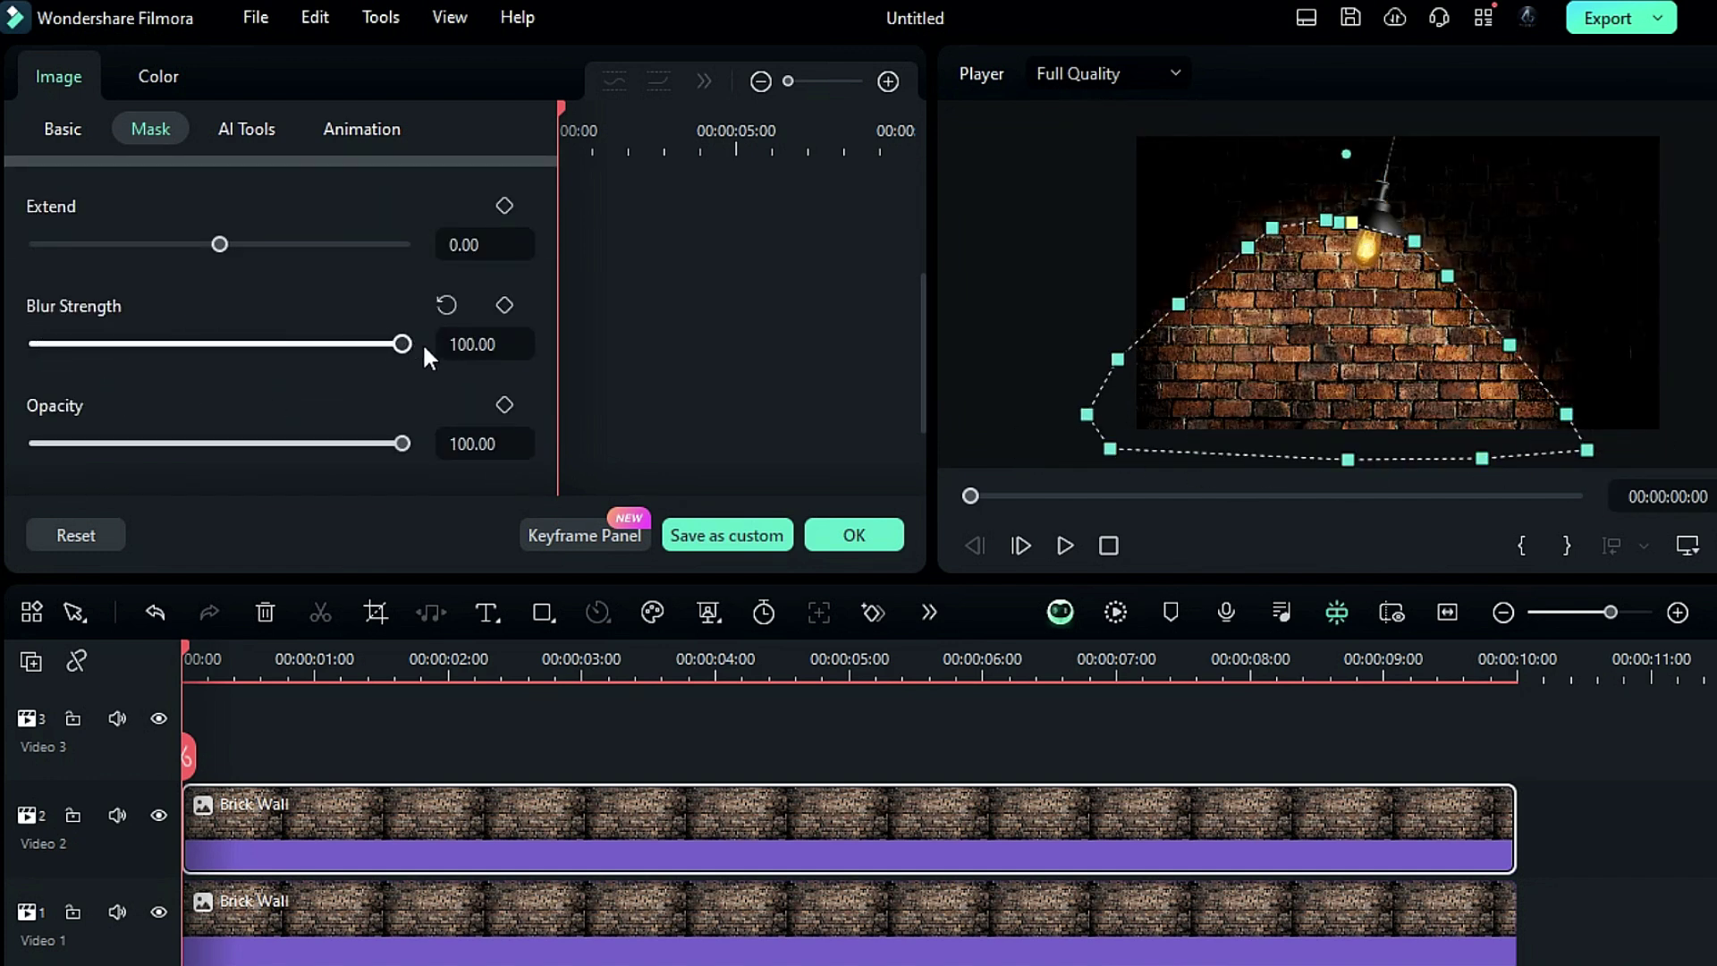
pyautogui.scroll(-2, 342, 396)
pyautogui.click(505, 421)
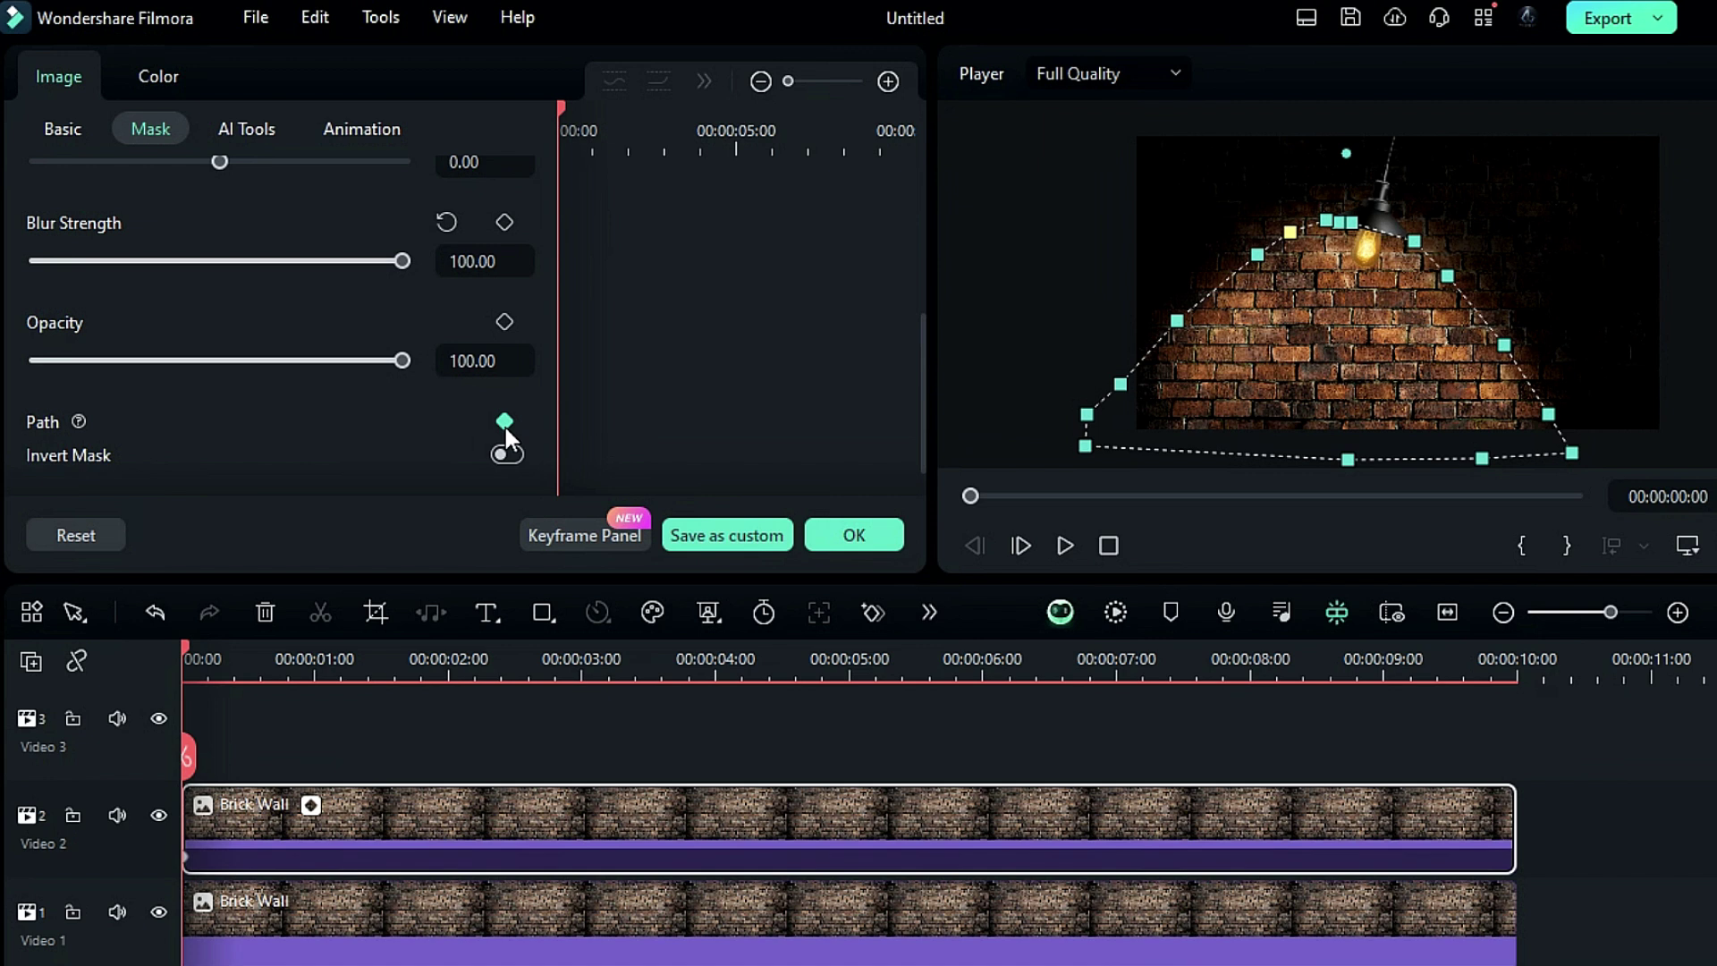
# Keyframe the Brick Wall mask's path along the clip from 00:00:00:23 onward, moving the mask to follow the swinging light.
pyautogui.moveTo(184, 649)
pyautogui.mouseDown()
pyautogui.moveTo(327, 716)
pyautogui.moveTo(307, 740)
pyautogui.mouseUp()
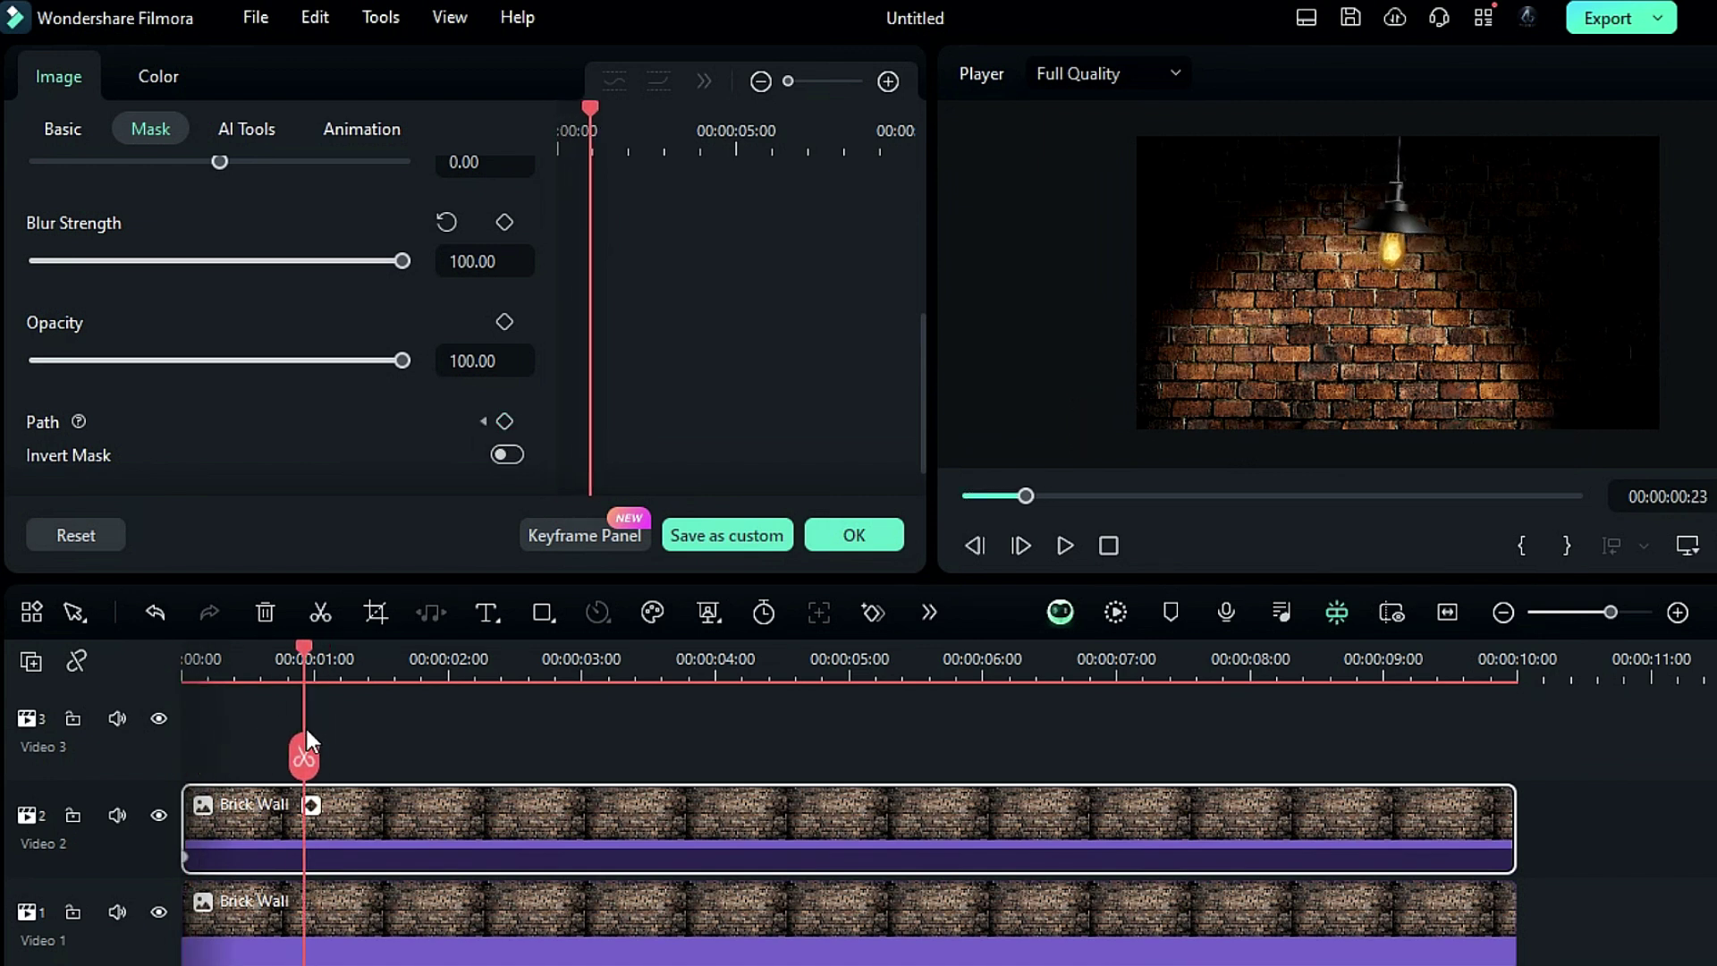
pyautogui.click(1193, 361)
pyautogui.moveTo(1181, 295); pyautogui.dragTo(1219, 303)
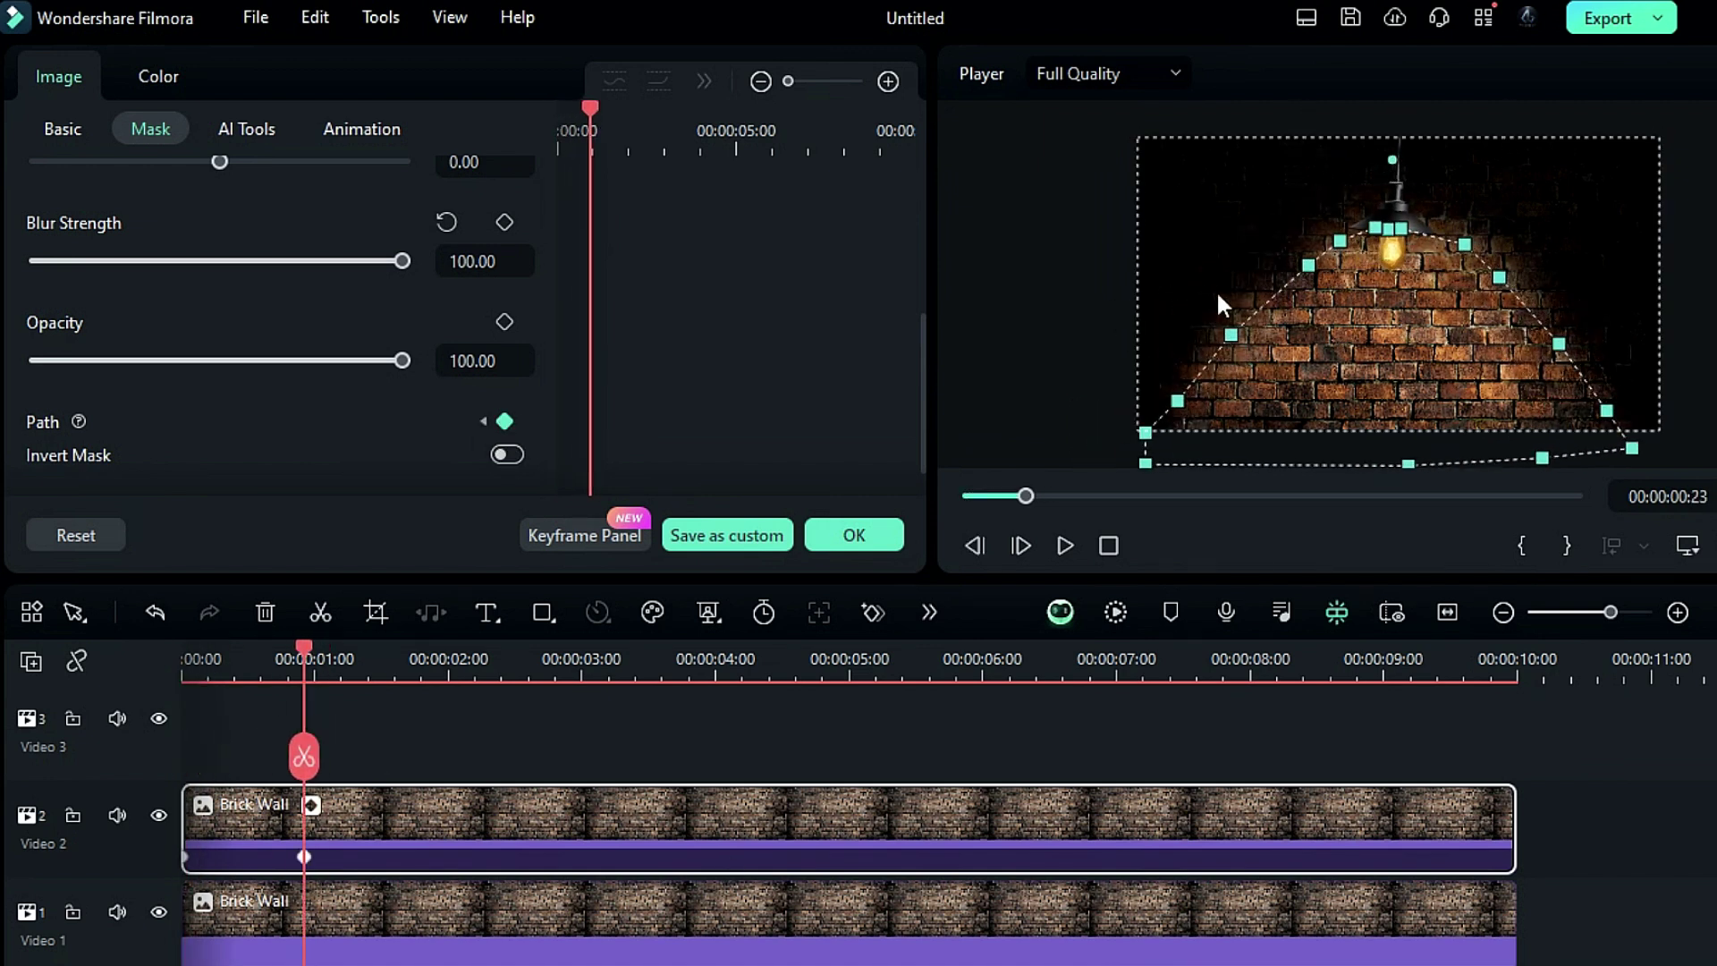
pyautogui.moveTo(1373, 344); pyautogui.dragTo(1359, 348)
pyautogui.moveTo(304, 648); pyautogui.dragTo(822, 648)
pyautogui.moveTo(1199, 331); pyautogui.dragTo(1184, 293)
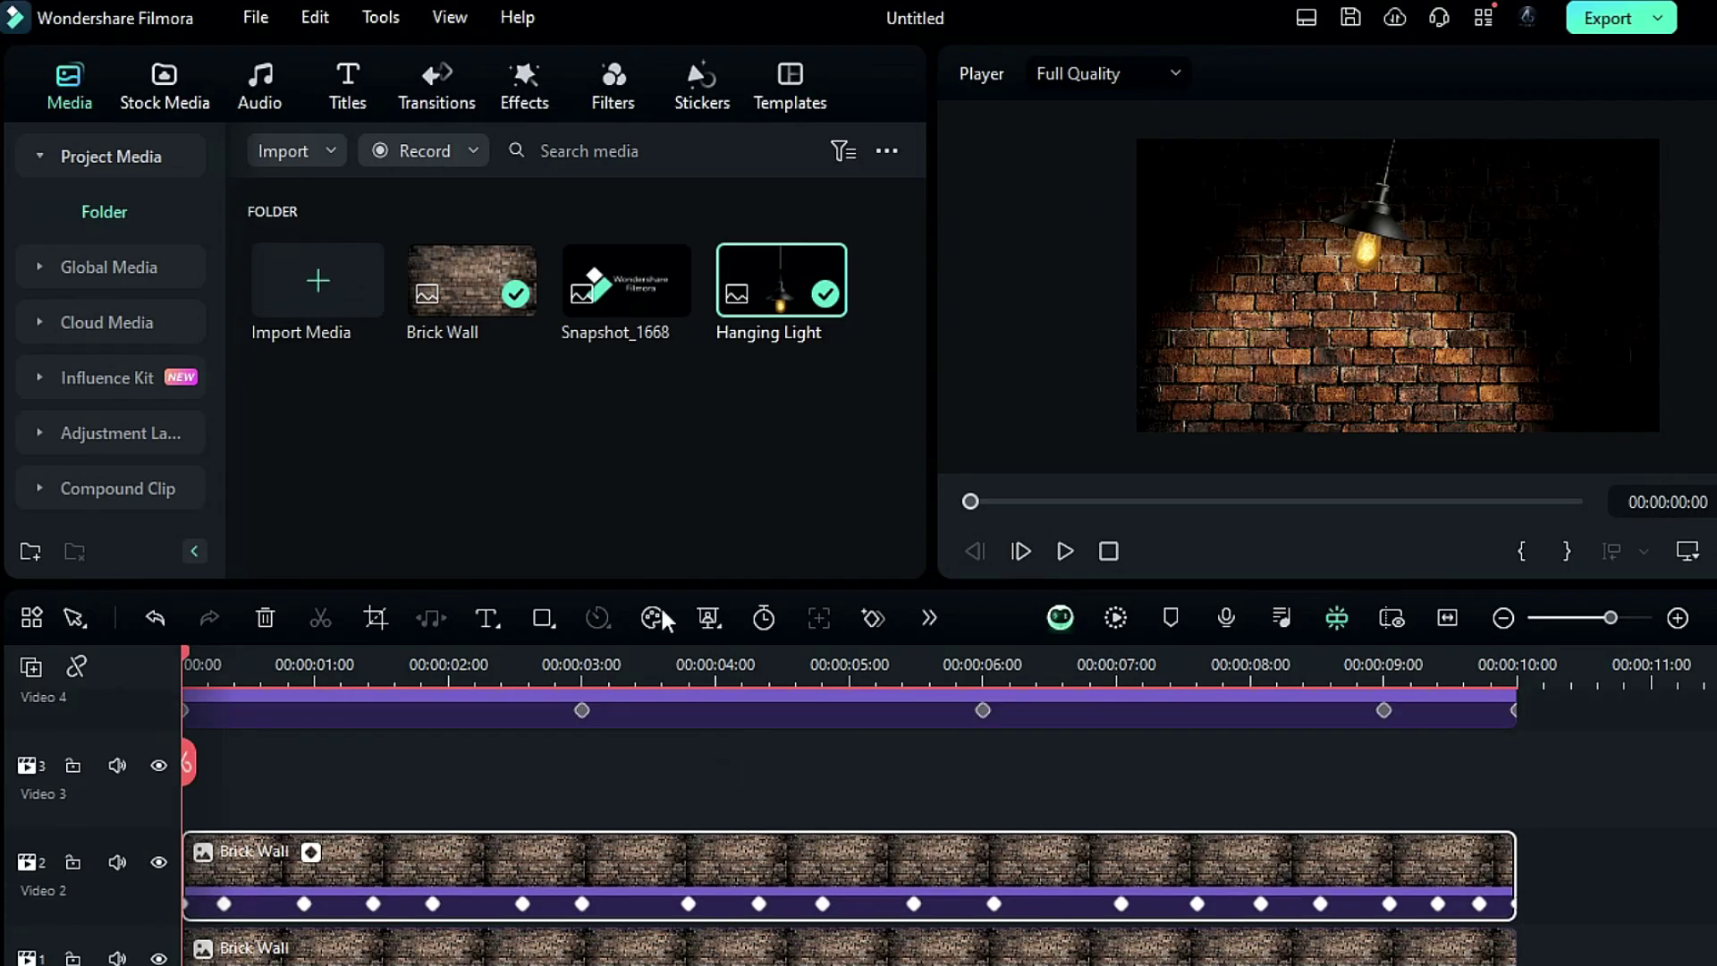
# Place Snapshot_1668 on the Video 3 track, extend it to the 10-second mark and set its blend mode to Overlay.
pyautogui.moveTo(626, 280); pyautogui.dragTo(192, 787)
pyautogui.moveTo(844, 785); pyautogui.dragTo(886, 785)
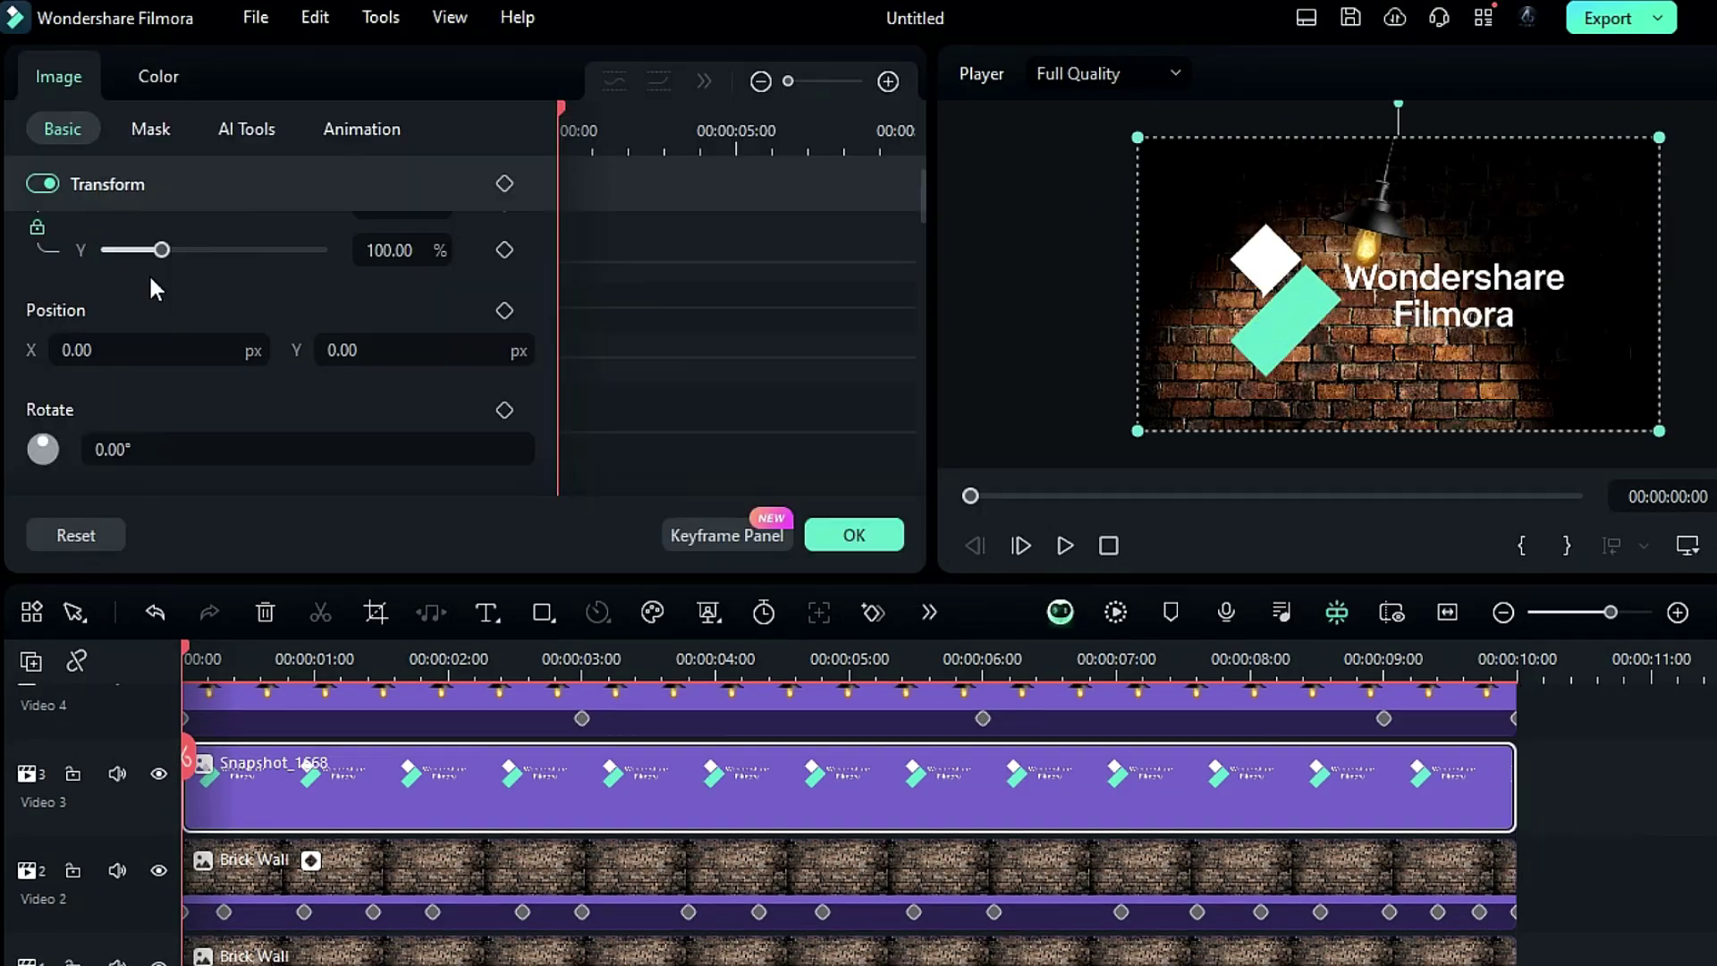
pyautogui.scroll(-5, 218, 309)
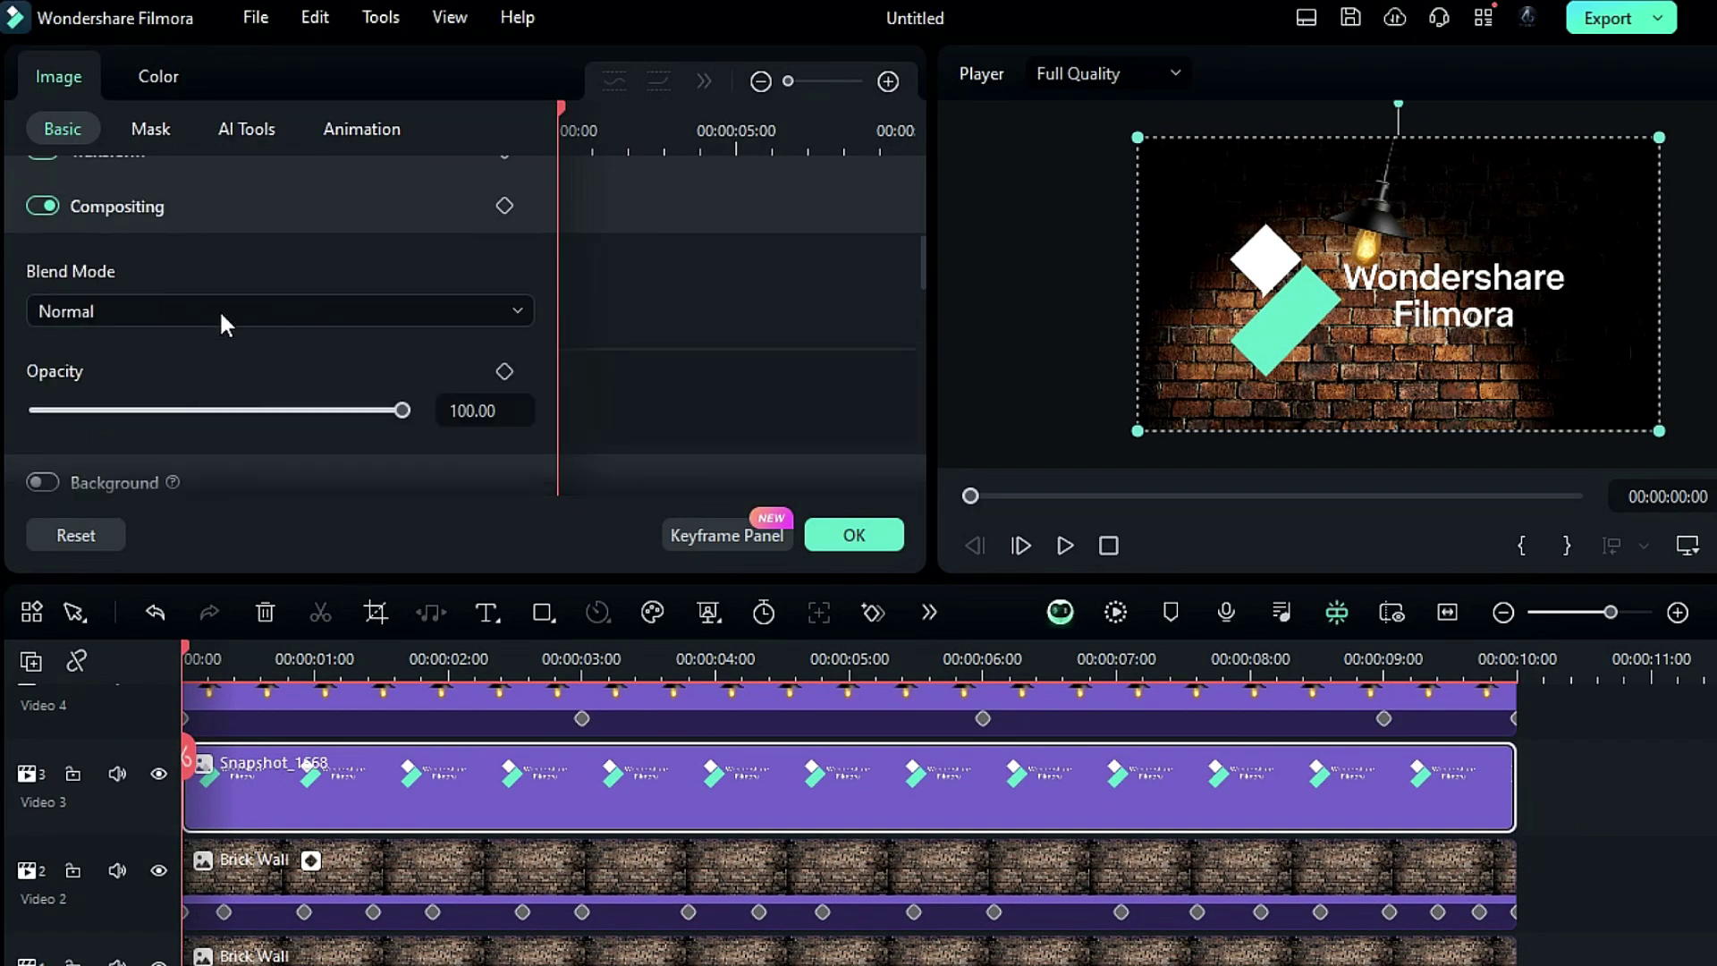
pyautogui.click(218, 309)
pyautogui.scroll(-3, 157, 501)
pyautogui.click(158, 550)
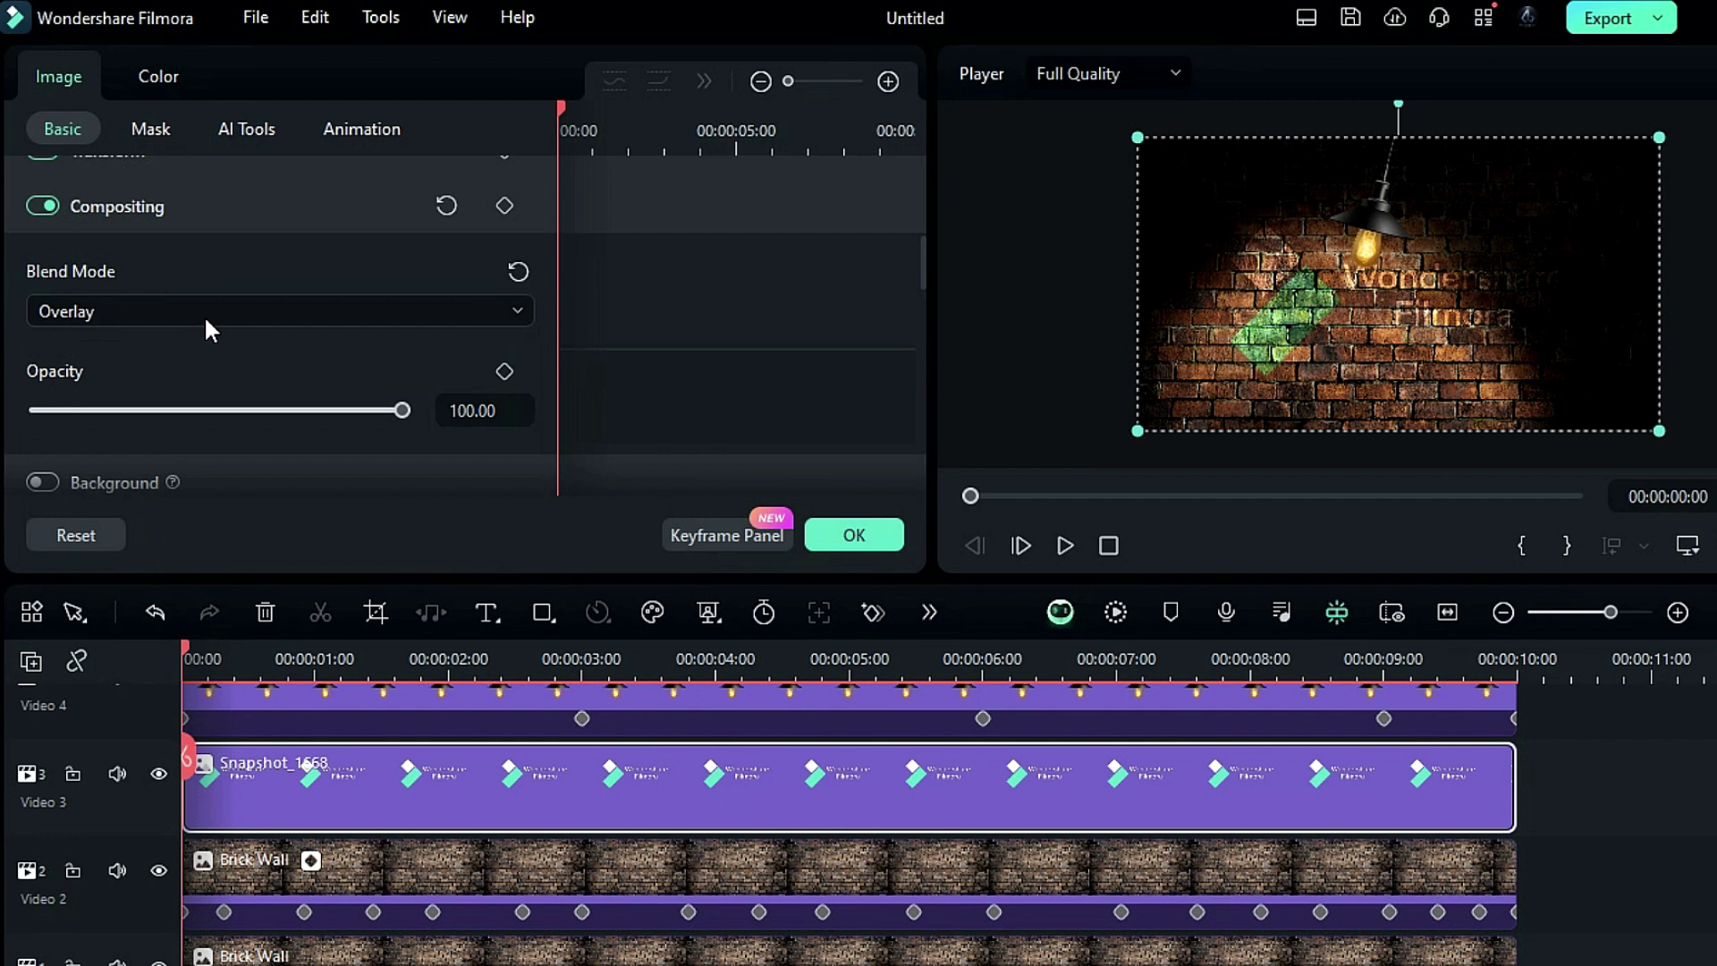
# Adjust the Snapshot_1668 clip's light settings to exposure 25, brightness 20 and contrast 41.
pyautogui.click(162, 78)
pyautogui.scroll(-4, 232, 456)
pyautogui.click(266, 376)
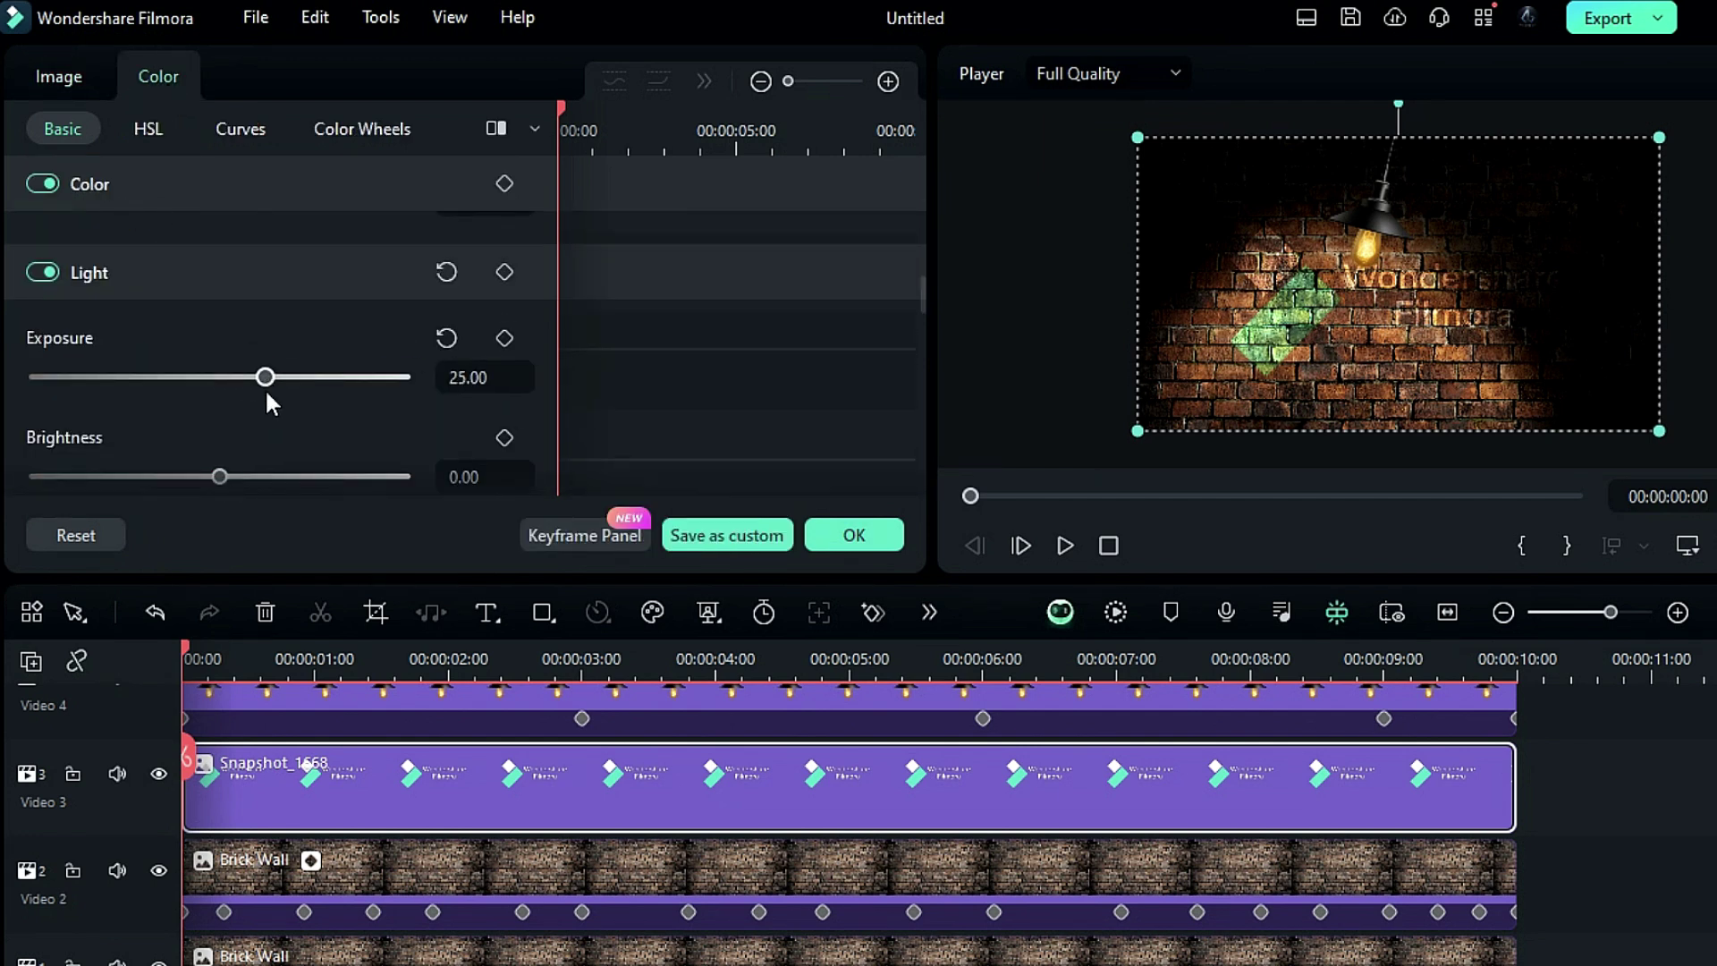
pyautogui.scroll(-1, 259, 479)
# Lock the Video 3 and Video 4 tracks.
pyautogui.scroll(-1, 377, 807)
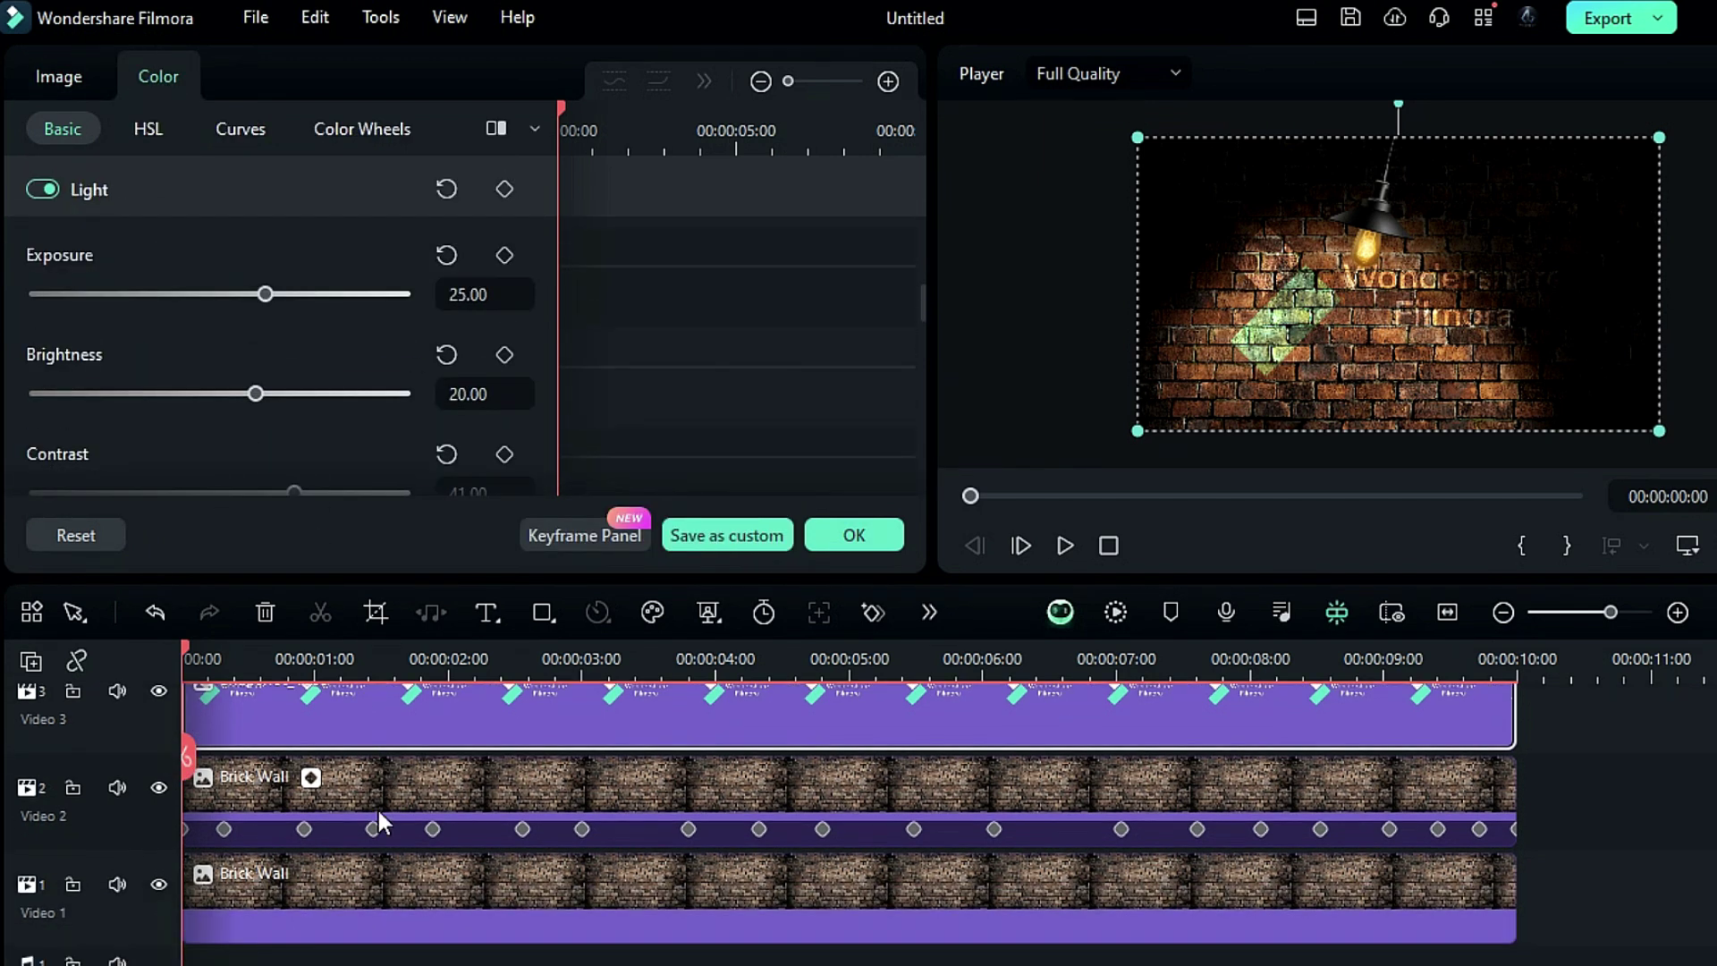
pyautogui.scroll(1, 73, 885)
pyautogui.click(72, 776)
pyautogui.scroll(1, 260, 794)
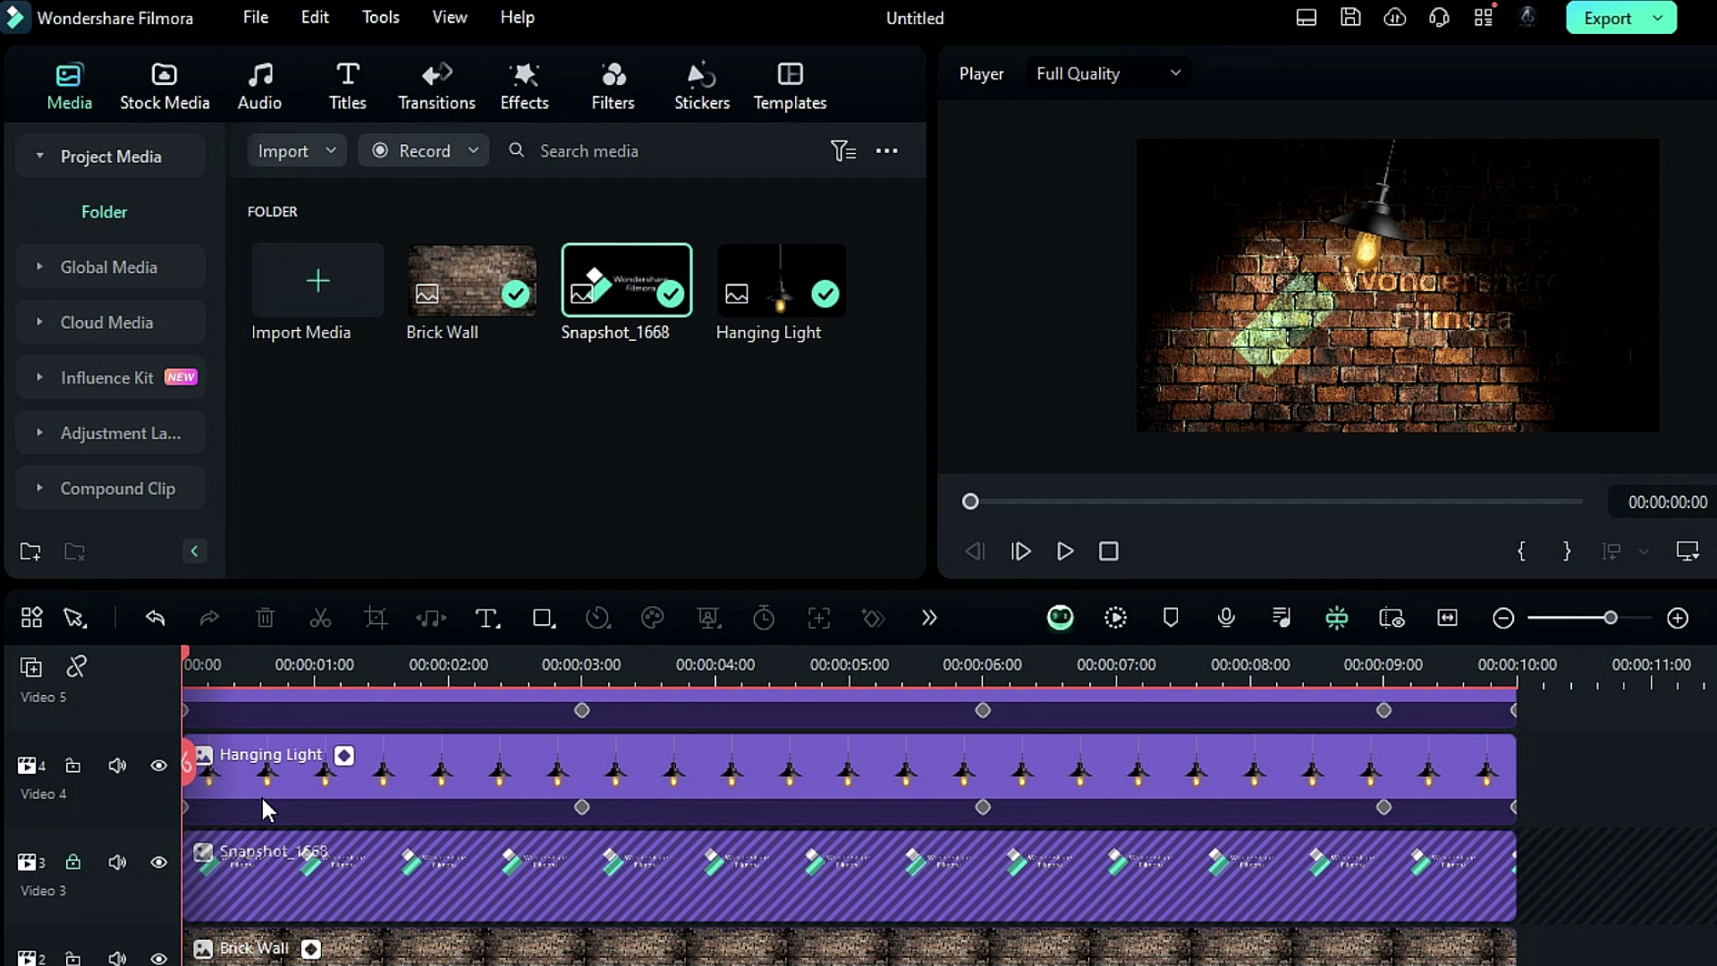
pyautogui.click(75, 765)
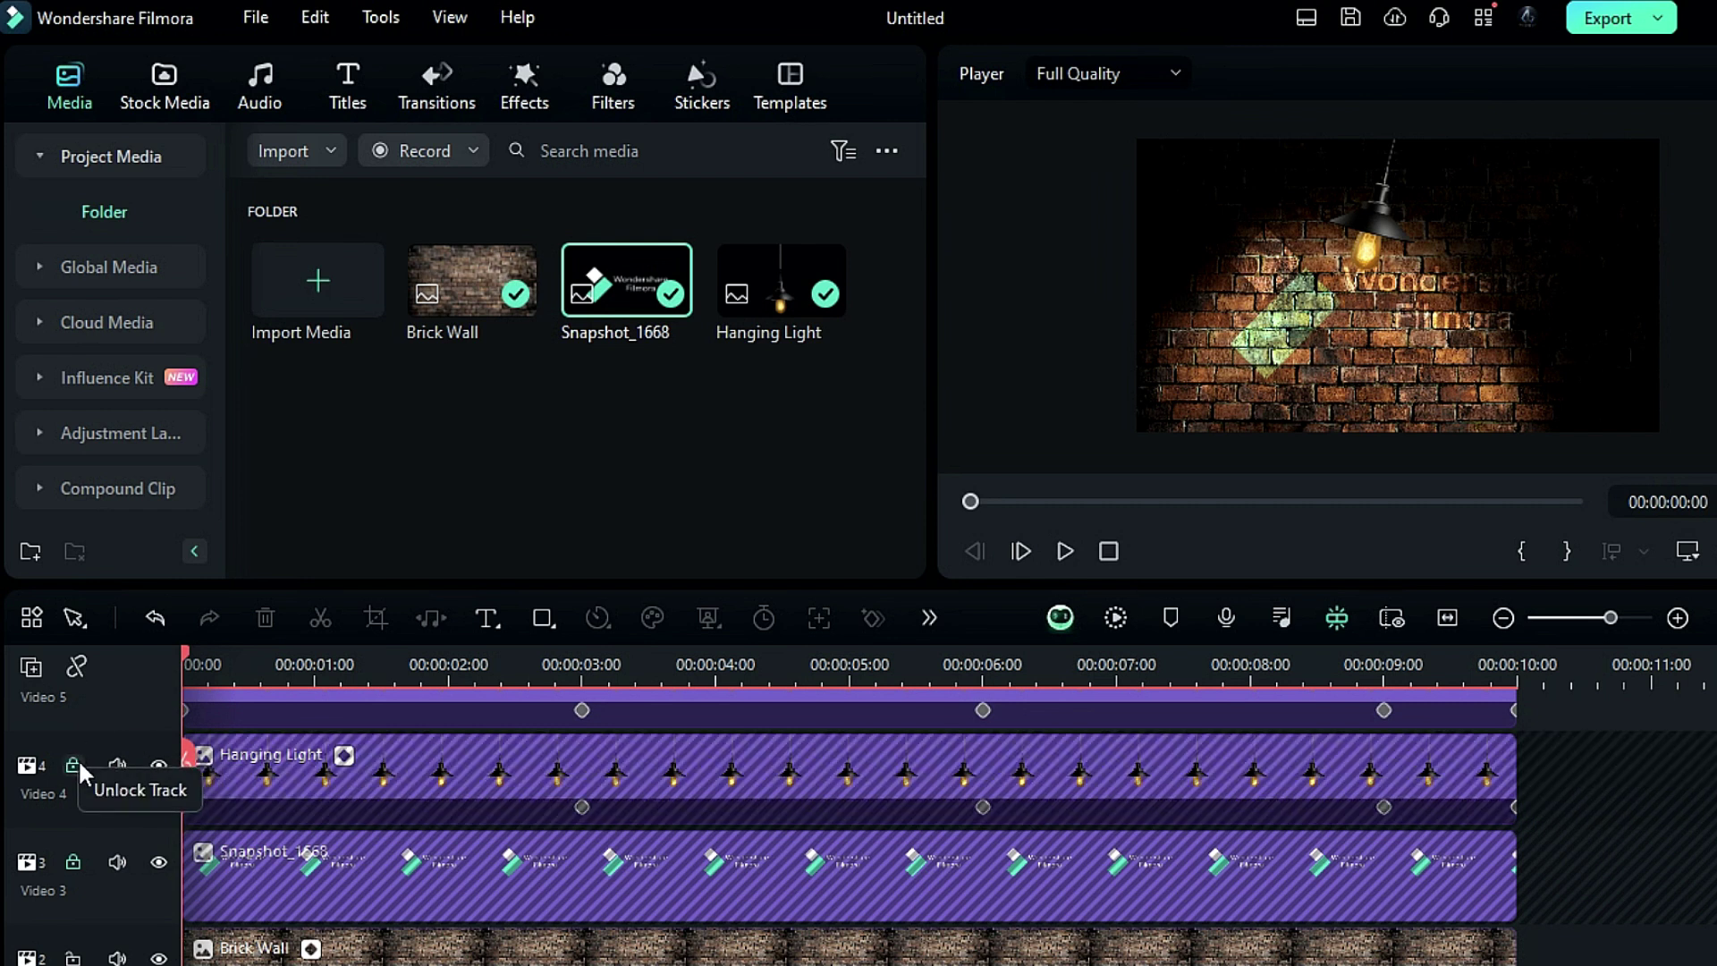
# Enable Quick Split Mode and split the Video 5 Hanging Light clip at about frames 8, 9 and 15.
pyautogui.click(84, 619)
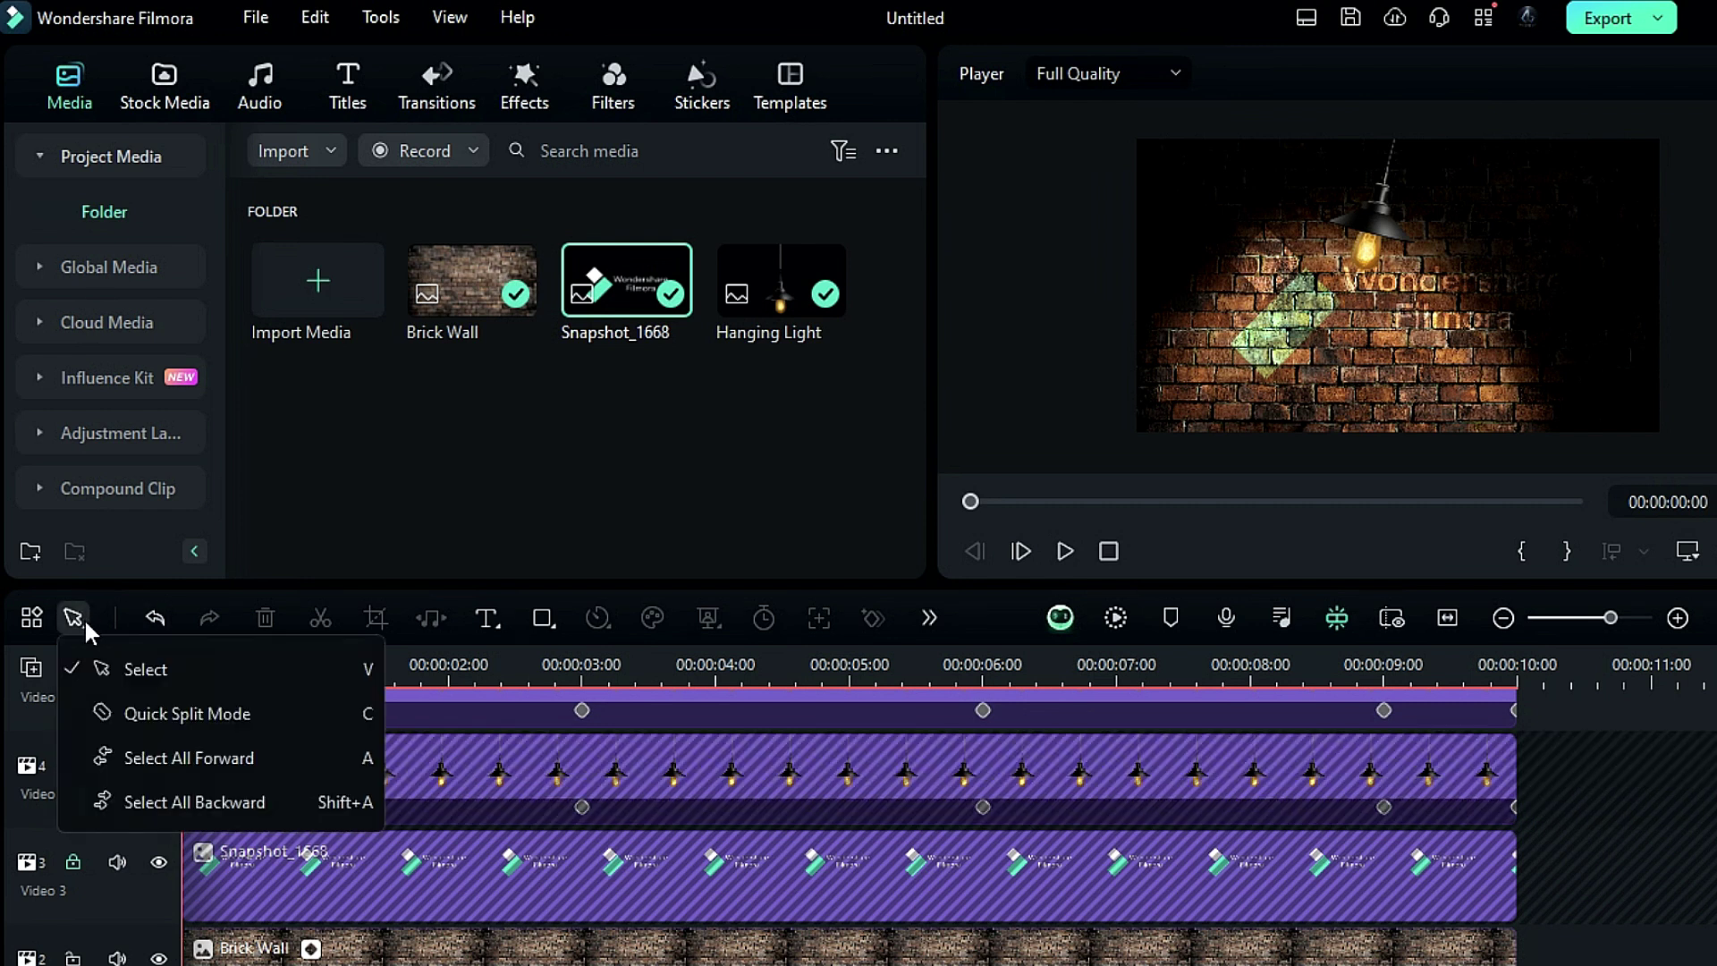
pyautogui.click(164, 710)
pyautogui.scroll(1, 259, 759)
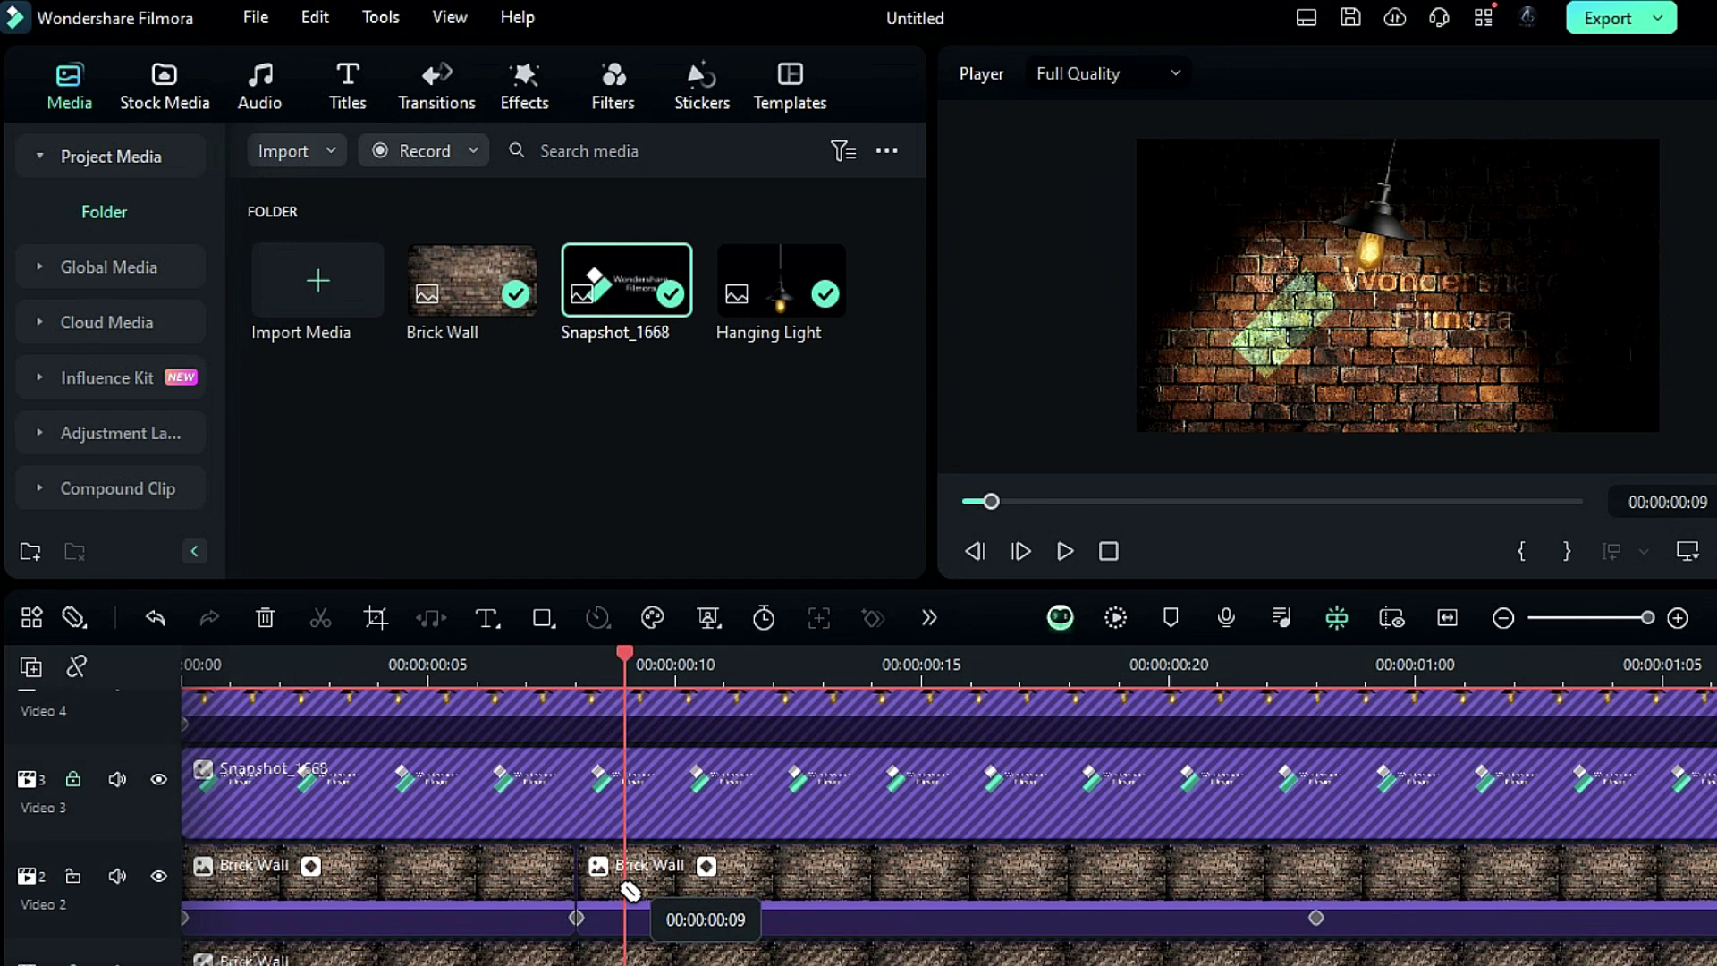
pyautogui.click(935, 818)
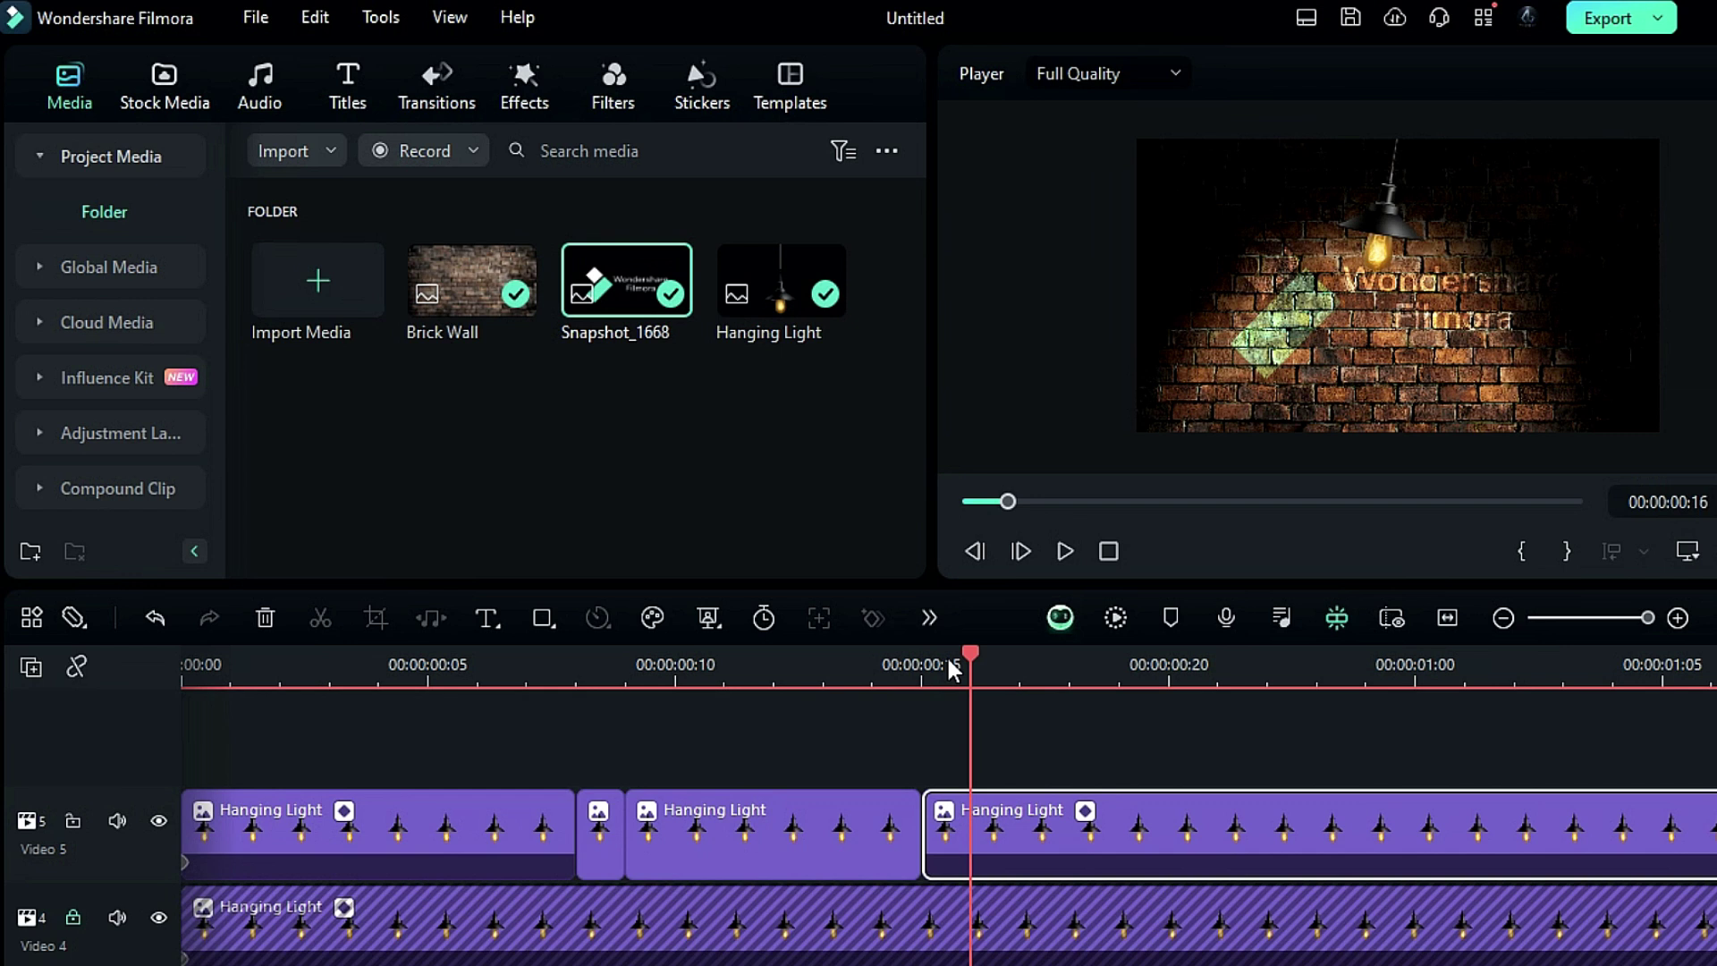
pyautogui.click(573, 814)
pyautogui.click(594, 814)
# Split the Video 5 Hanging Light clip into short pieces between about 00:00:03:16 and 00:00:03:24.
pyautogui.click(991, 830)
pyautogui.click(1021, 830)
pyautogui.click(1087, 830)
pyautogui.click(1124, 830)
pyautogui.click(1266, 830)
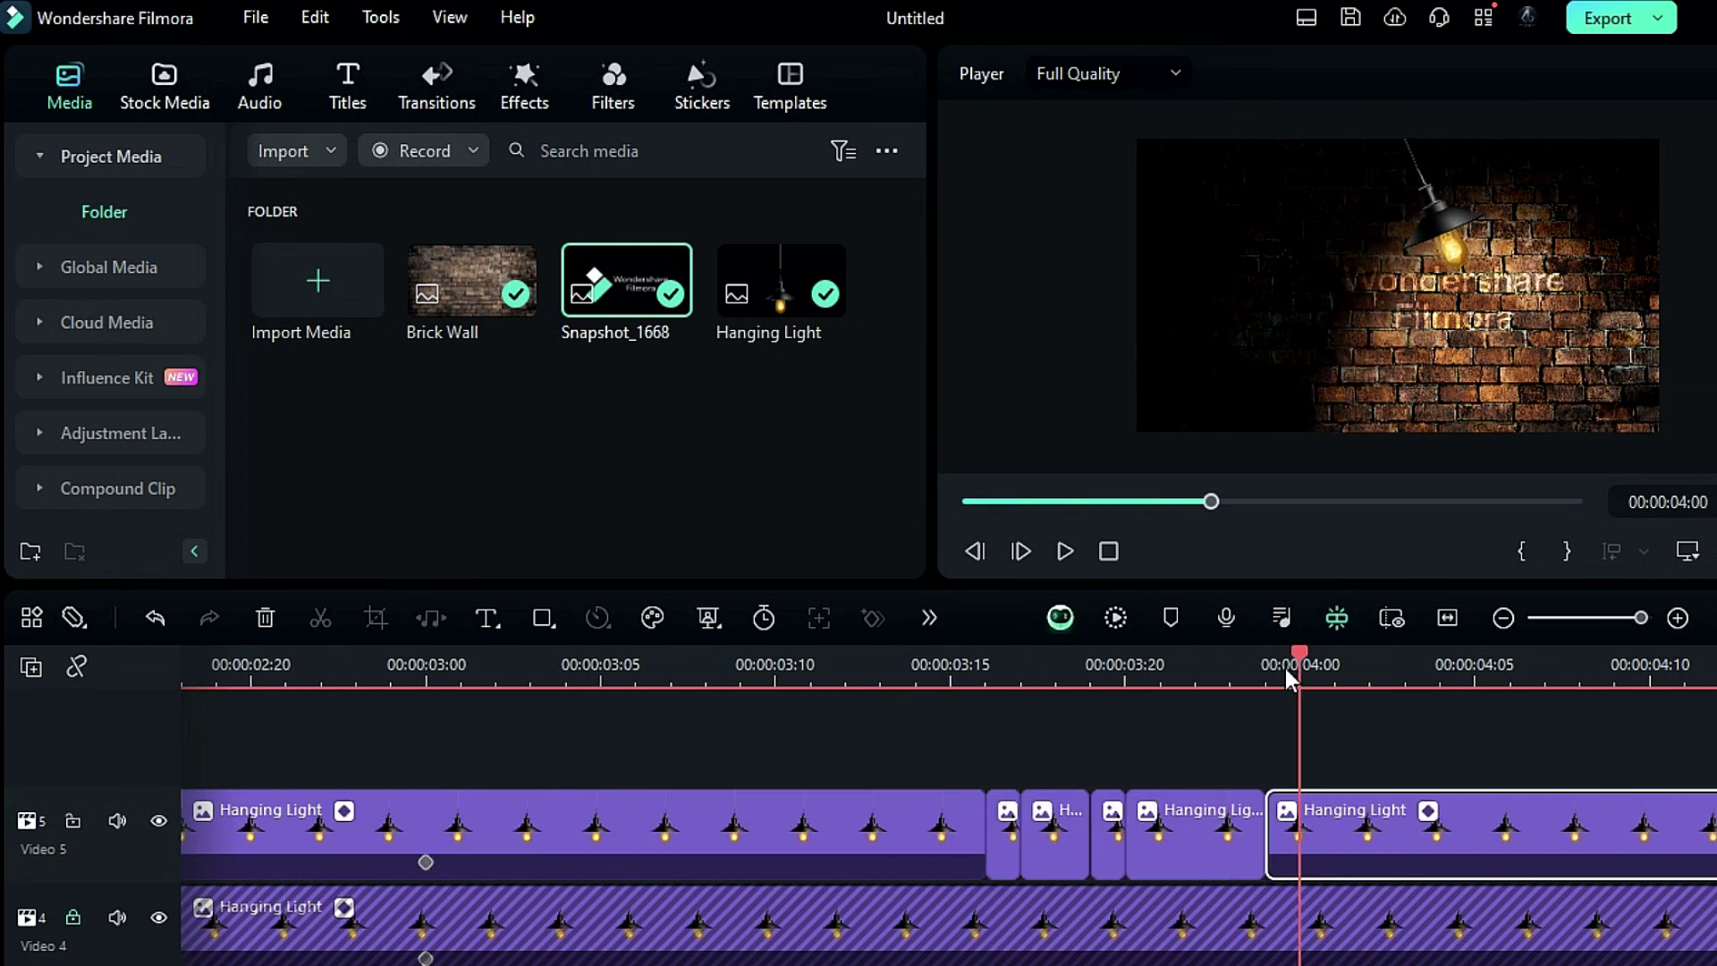
# Split the Video 5 Hanging Light clip in closely spaced pairs of cuts between about 6 and 8.7 seconds.
pyautogui.click(1044, 814)
pyautogui.click(1053, 809)
pyautogui.click(1093, 814)
pyautogui.click(1109, 818)
pyautogui.click(1191, 823)
pyautogui.click(1206, 822)
pyautogui.click(1402, 823)
pyautogui.click(1419, 823)
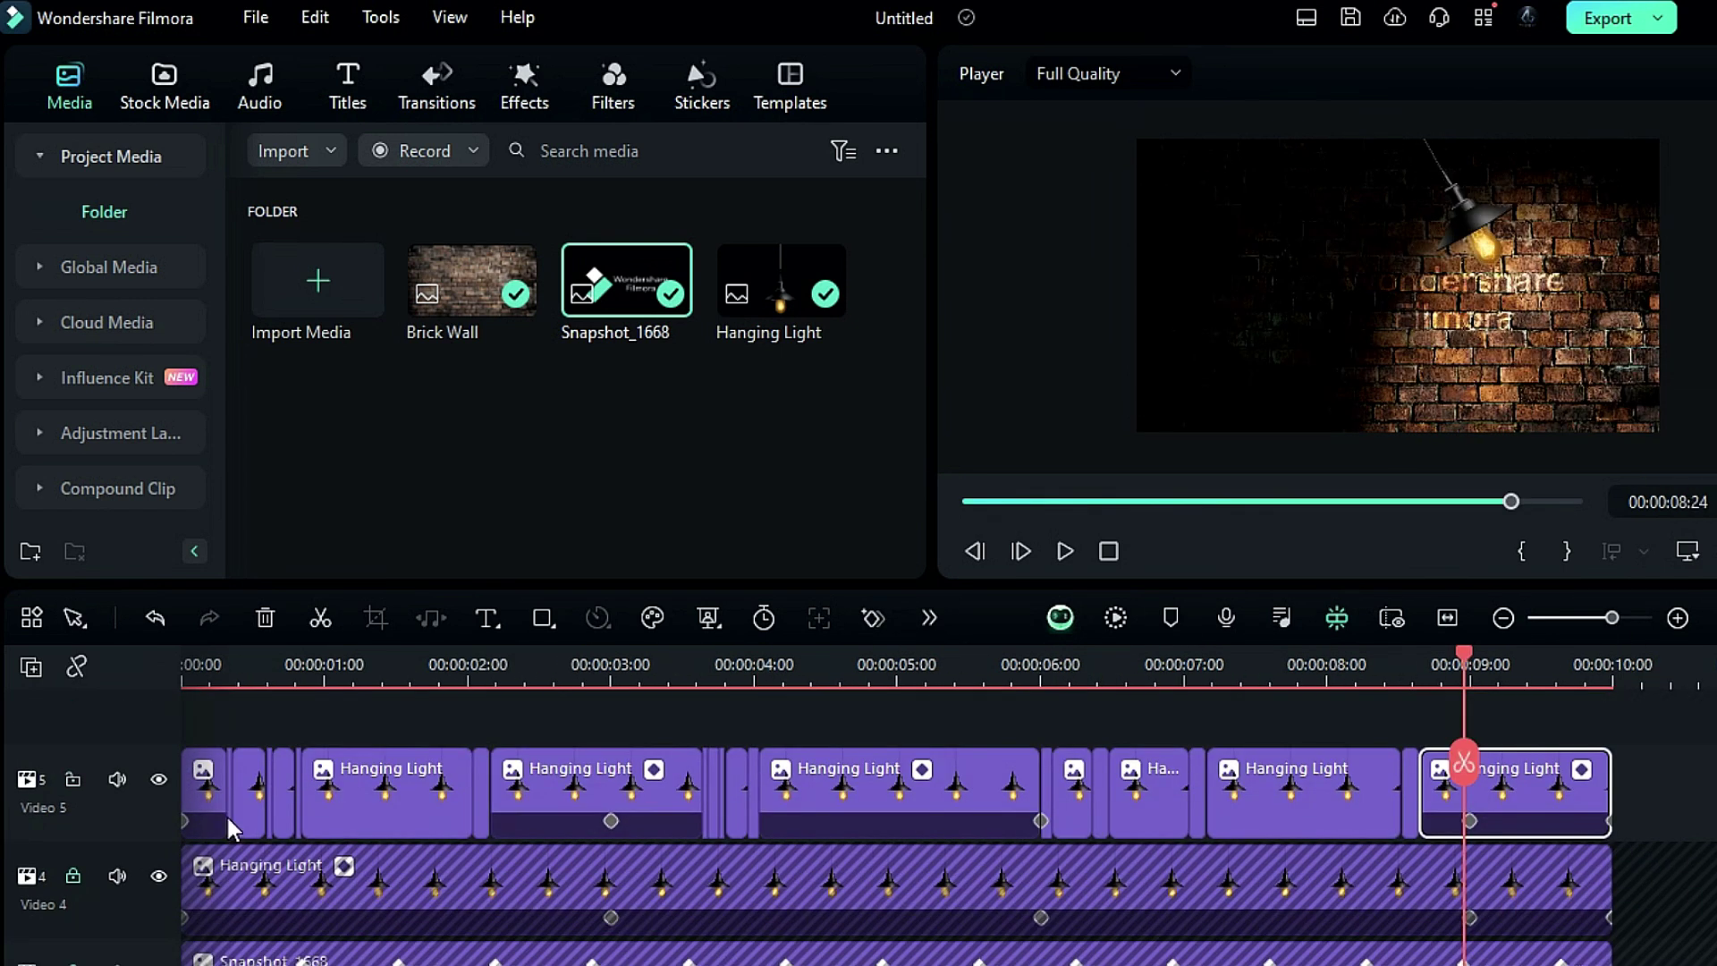
# Delete the short split pieces of the Hanging Light on Video 5 and the Brick Wall on Video 2 to leave flicker gaps.
pyautogui.click(227, 813)
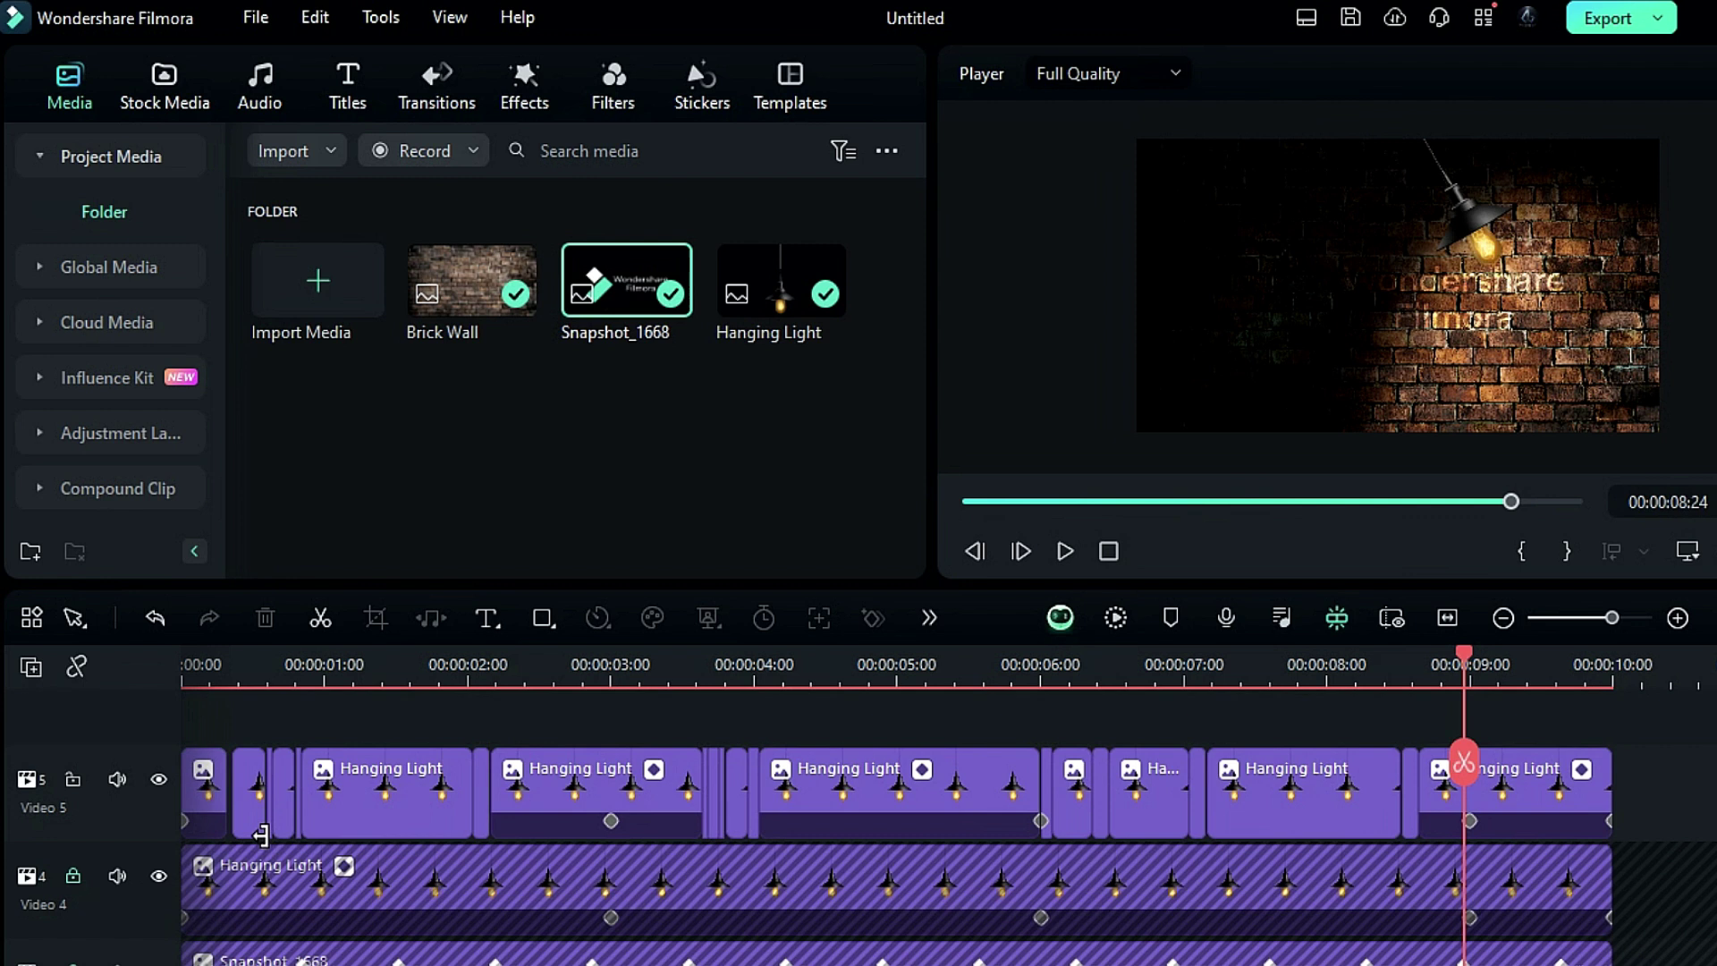
pyautogui.scroll(-2, 625, 846)
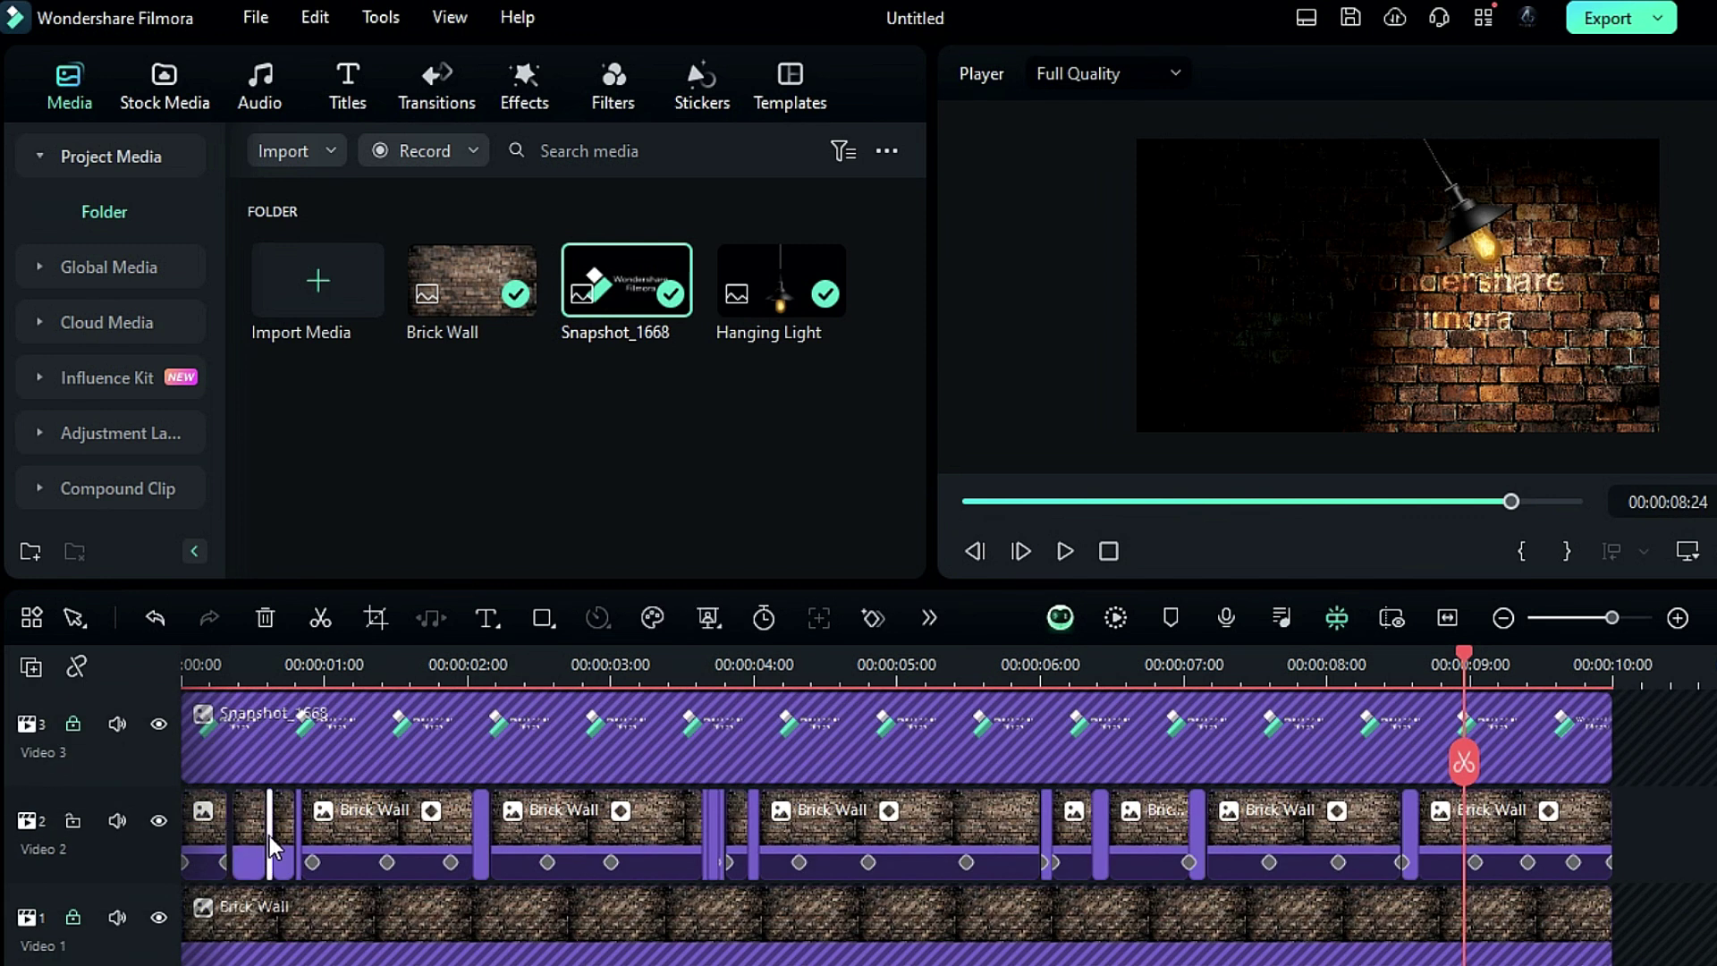
pyautogui.scroll(2, 1189, 841)
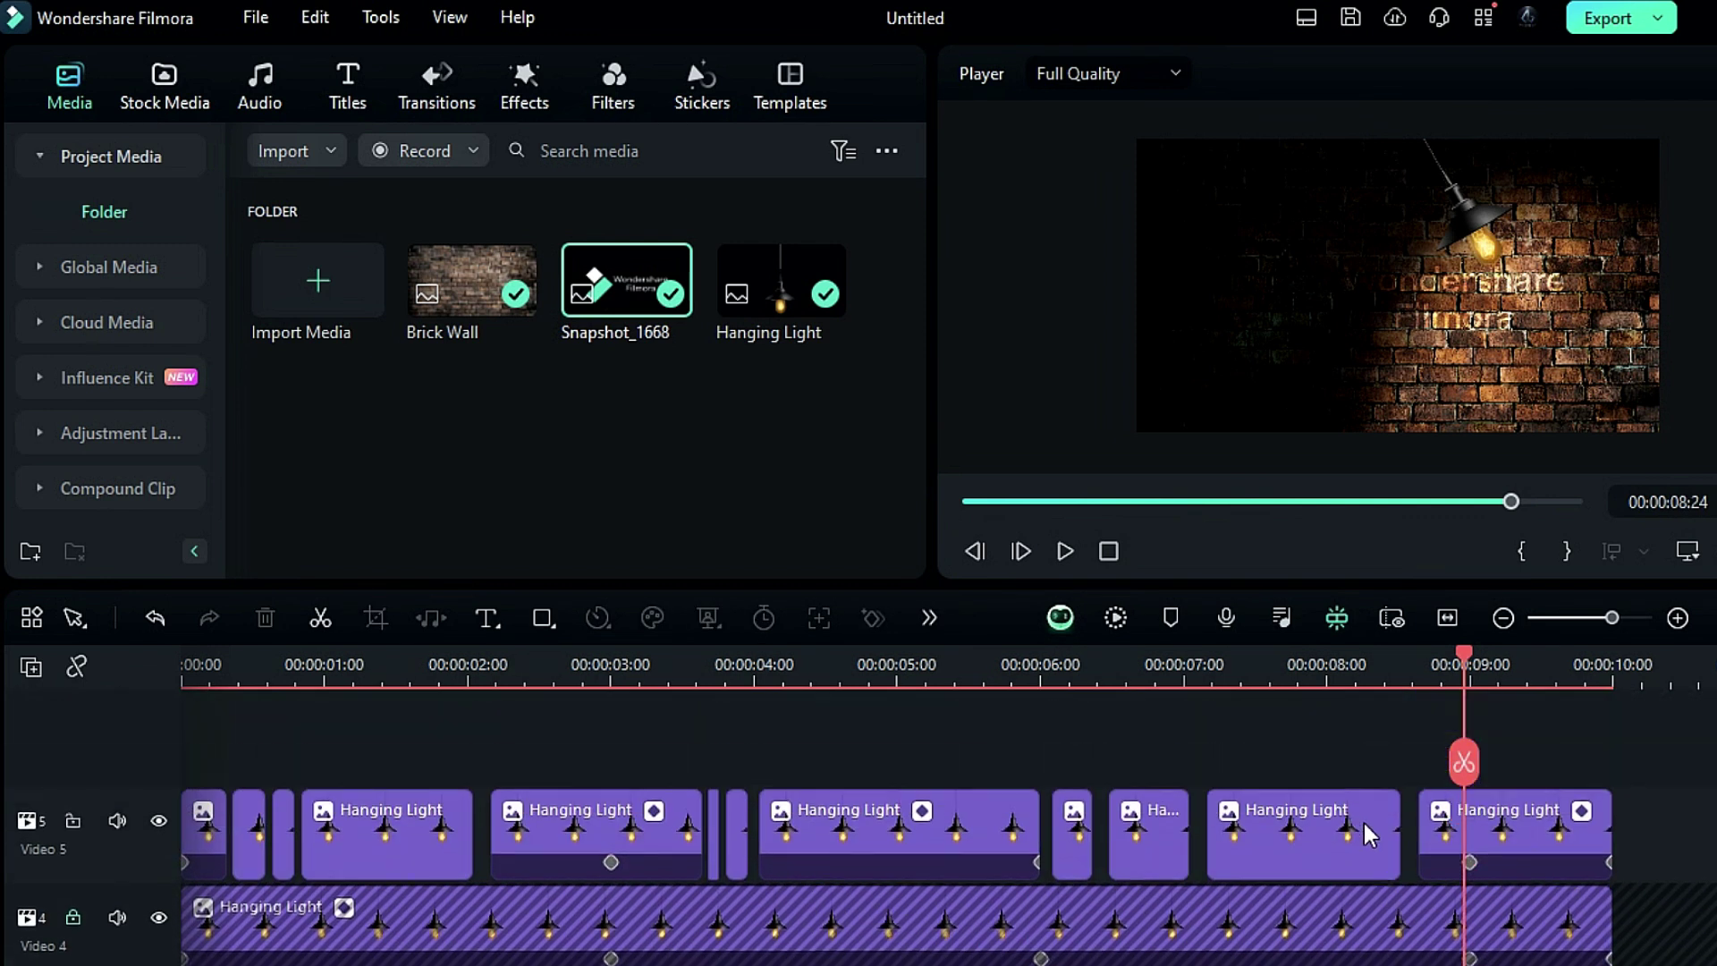
# Add the Auto Enhance and Sharpen effects on separate tracks above the clips, each extended to the 10-second mark.
pyautogui.click(524, 90)
pyautogui.moveTo(626, 356); pyautogui.dragTo(205, 807)
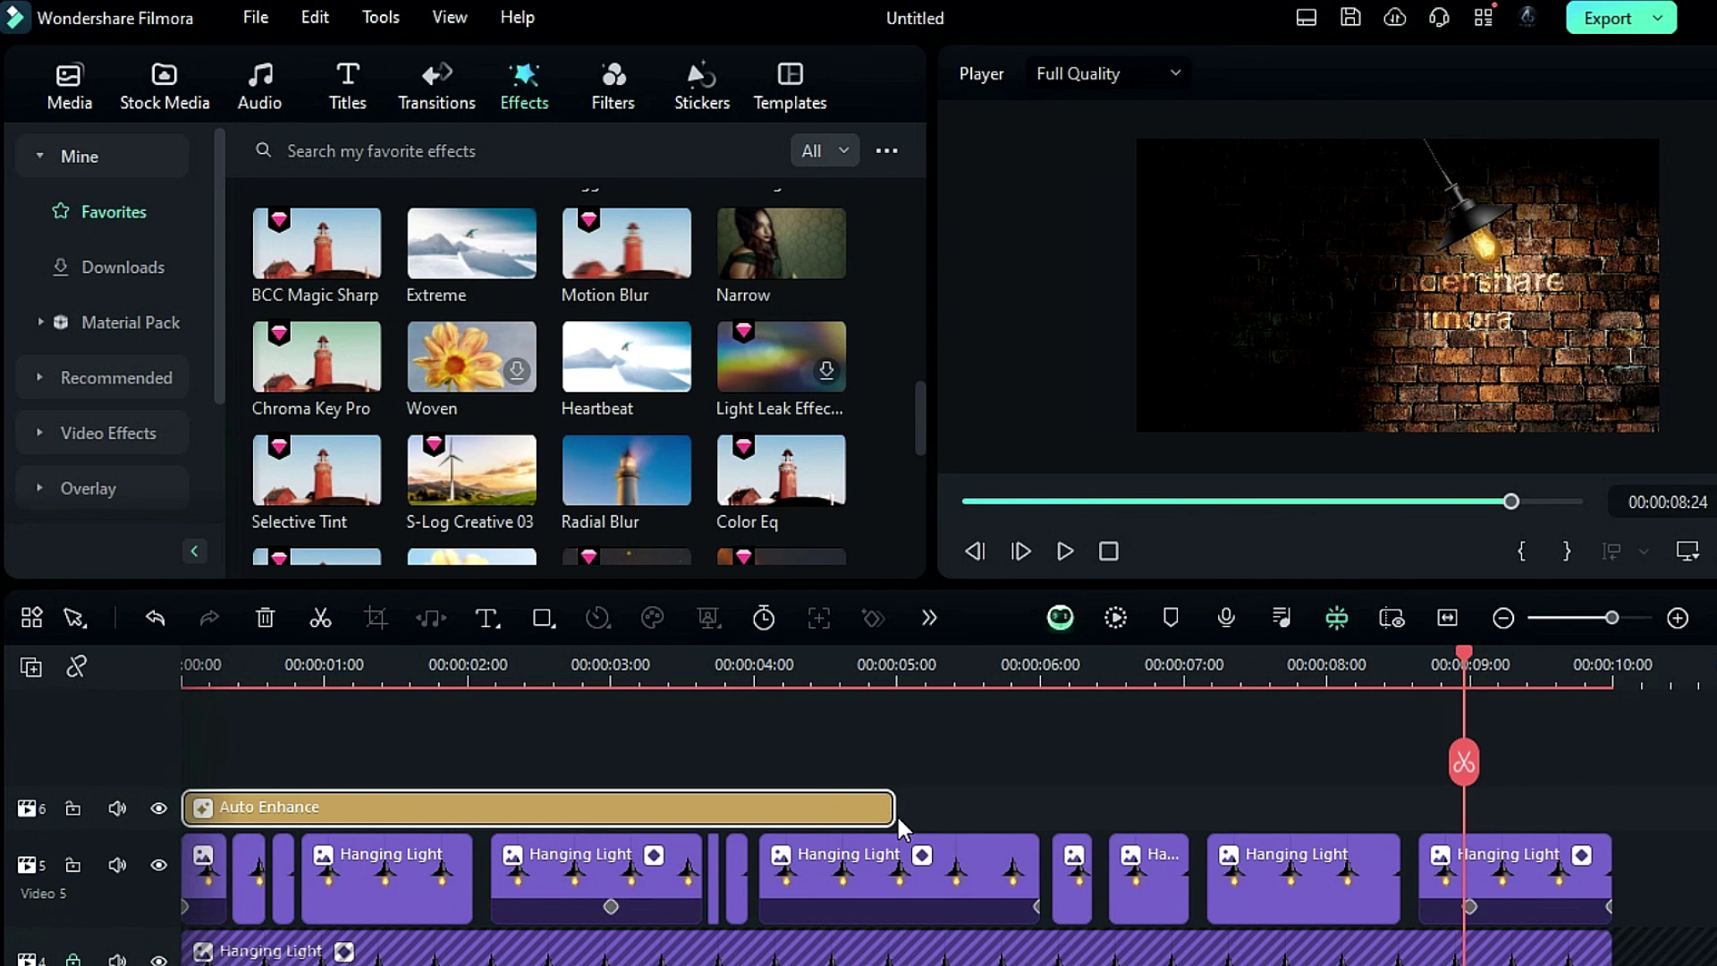
pyautogui.moveTo(894, 809); pyautogui.dragTo(1604, 812)
pyautogui.scroll(-5, 626, 402)
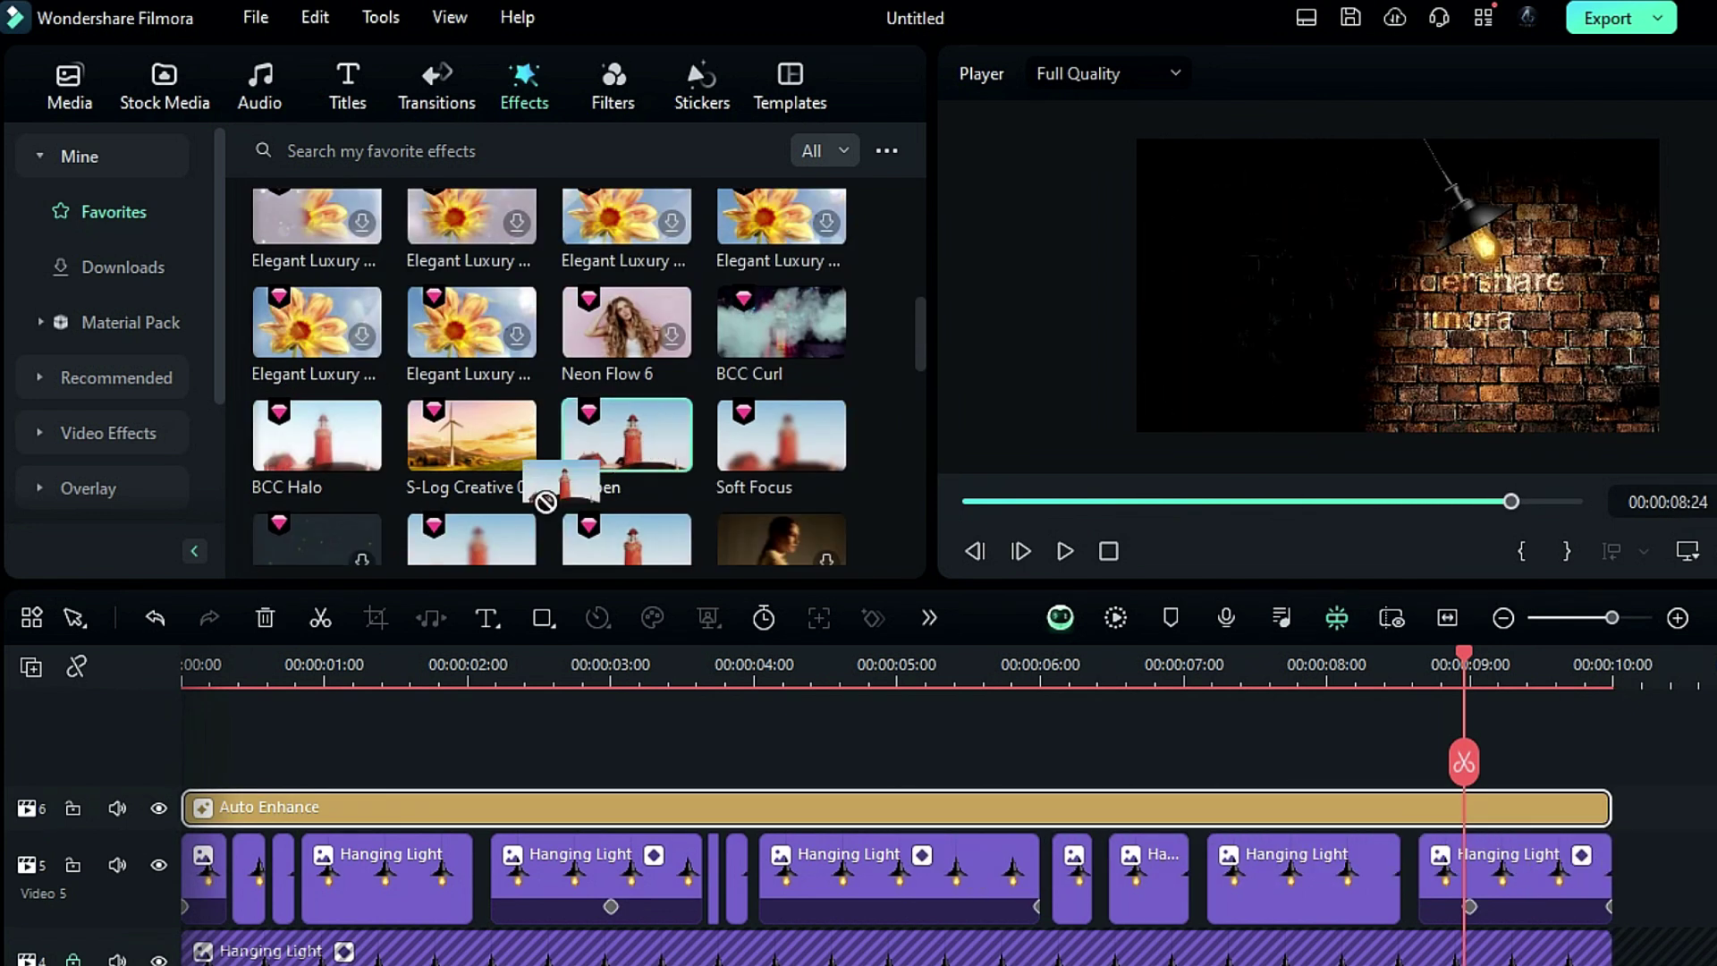
pyautogui.moveTo(617, 443); pyautogui.dragTo(206, 807)
pyautogui.moveTo(889, 814); pyautogui.dragTo(1576, 827)
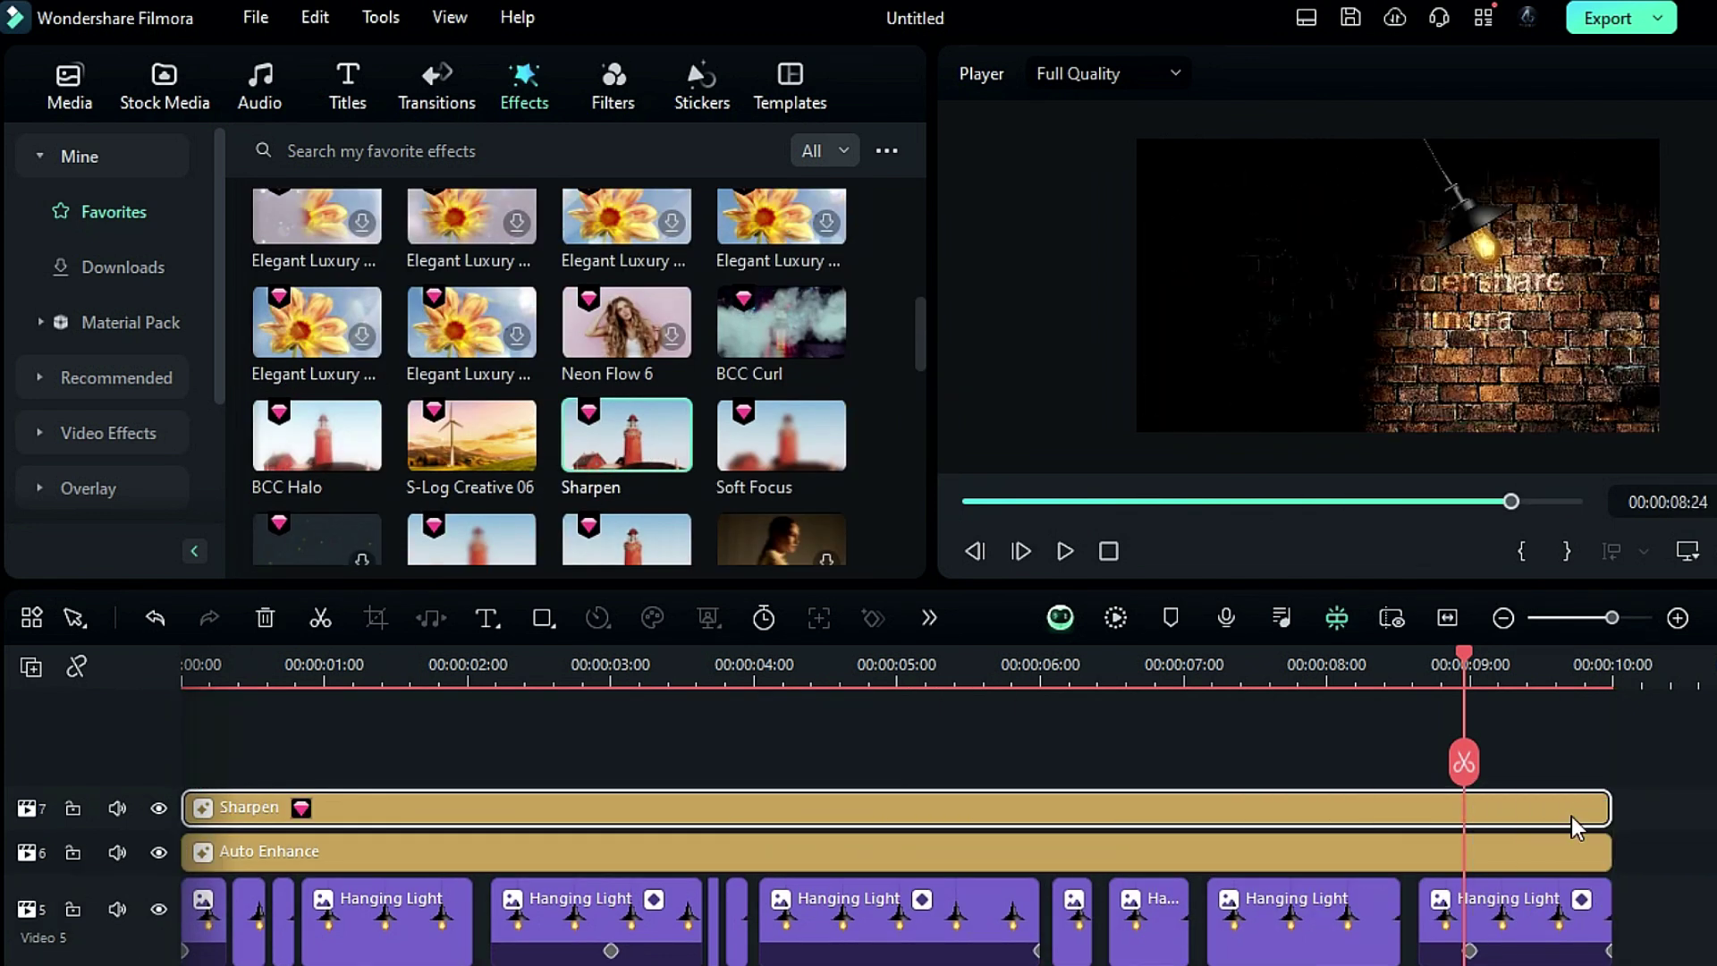
# Render the timeline preview for smooth playback.
pyautogui.scroll(-1, 1095, 757)
pyautogui.click(1116, 617)
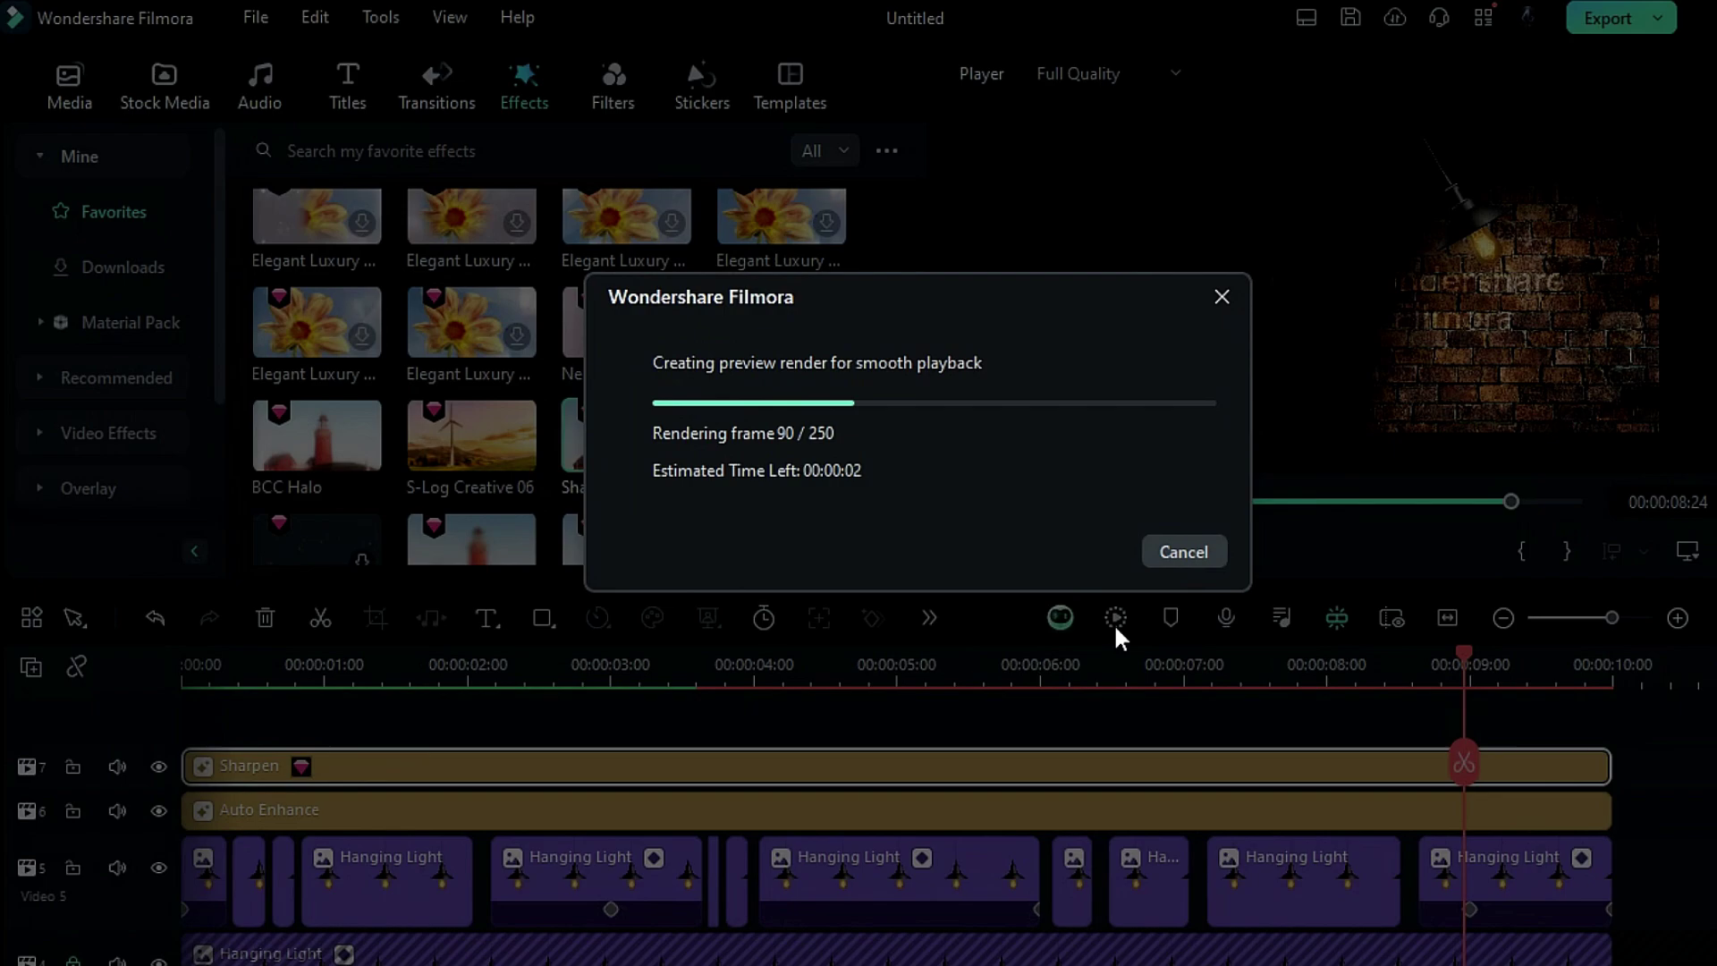